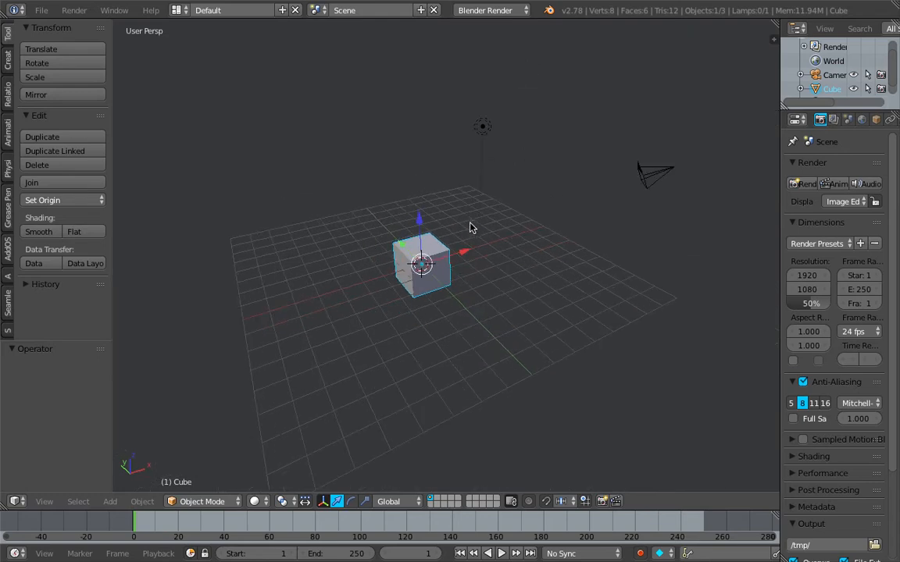
Delete all of the default objects from the scene
{"action": "scroll", "coordinate": [478, 215], "scroll_direction": "up", "scroll_amount": 2}
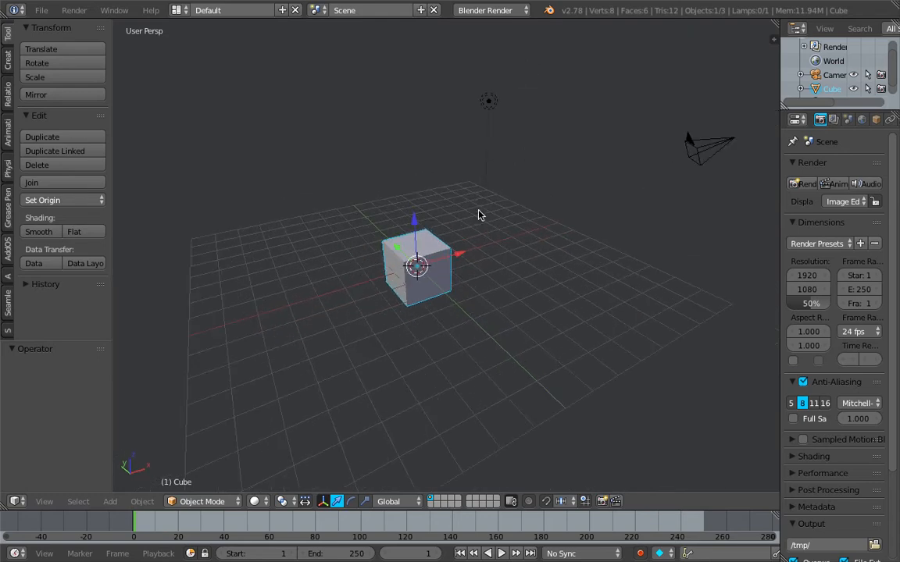
{"action": "key", "text": "a"}
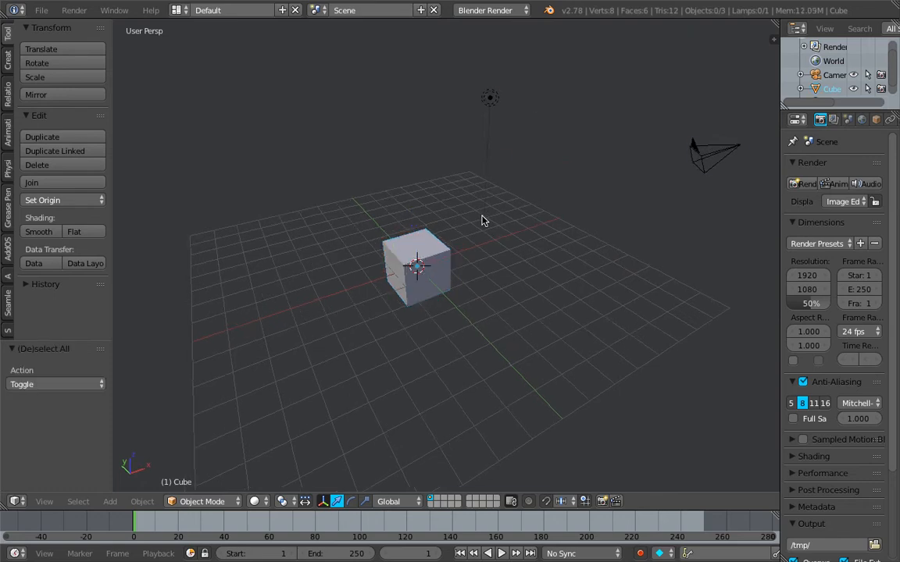
{"action": "key", "text": "a"}
{"action": "key", "text": "x"}
{"action": "left_click", "coordinate": [482, 217]}
Add a text object to the empty scene and convert it to a curve
{"action": "key", "text": "shift+a"}
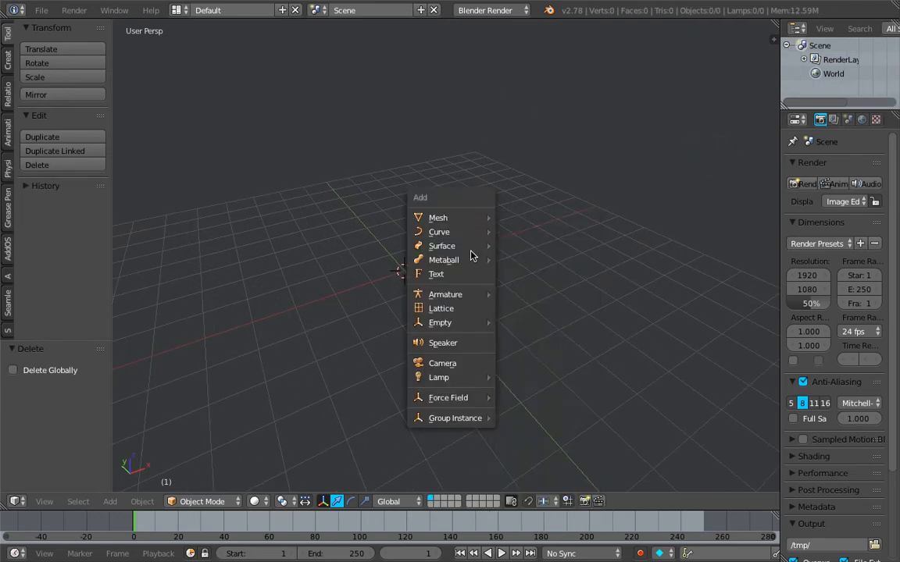
{"action": "left_click", "coordinate": [436, 273]}
{"action": "middle_click_drag", "start_coordinate": [472, 275], "coordinate": [439, 261]}
{"action": "scroll", "coordinate": [444, 249], "scroll_direction": "up", "scroll_amount": 4}
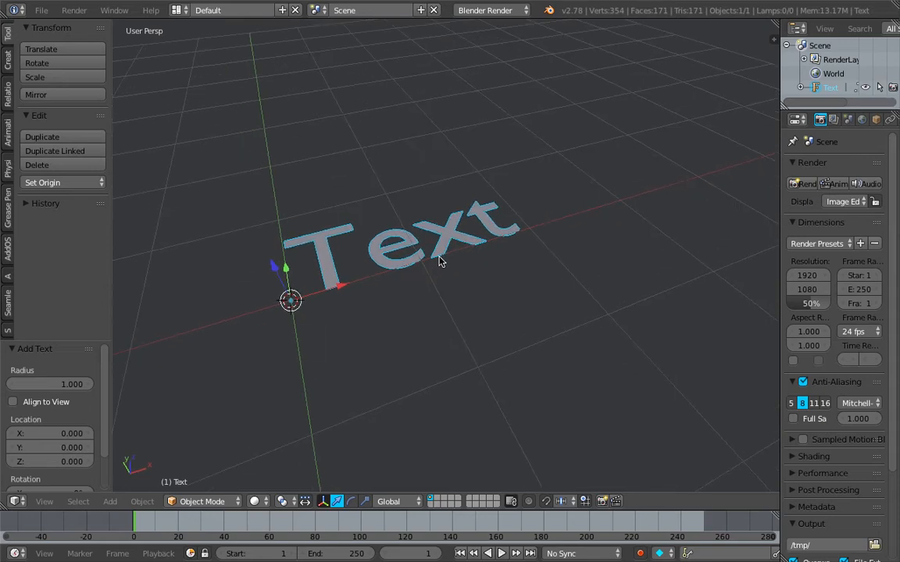
{"action": "key", "text": "space"}
{"action": "type", "text": "conver"}
{"action": "key", "text": "Return"}
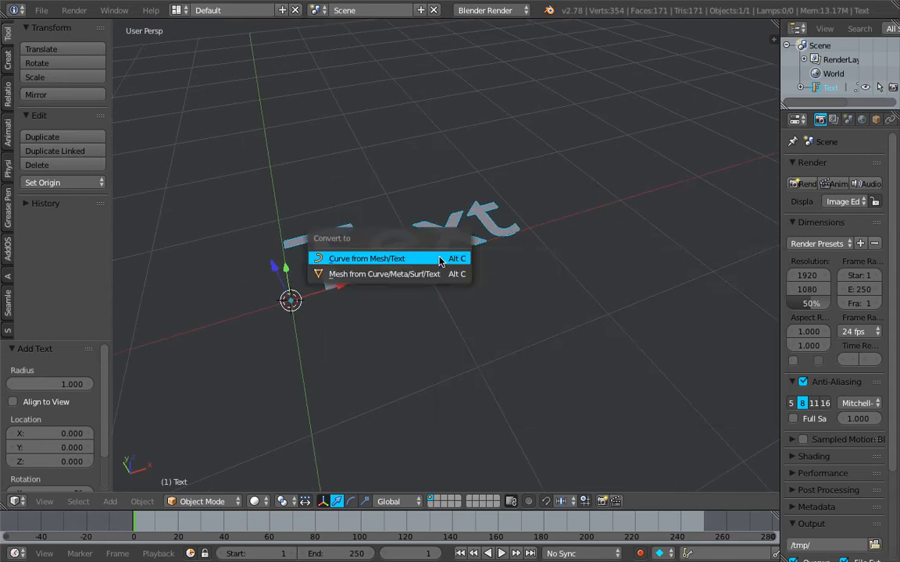
{"action": "left_click", "coordinate": [446, 257]}
{"action": "middle_click_drag", "start_coordinate": [367, 257], "coordinate": [440, 283]}
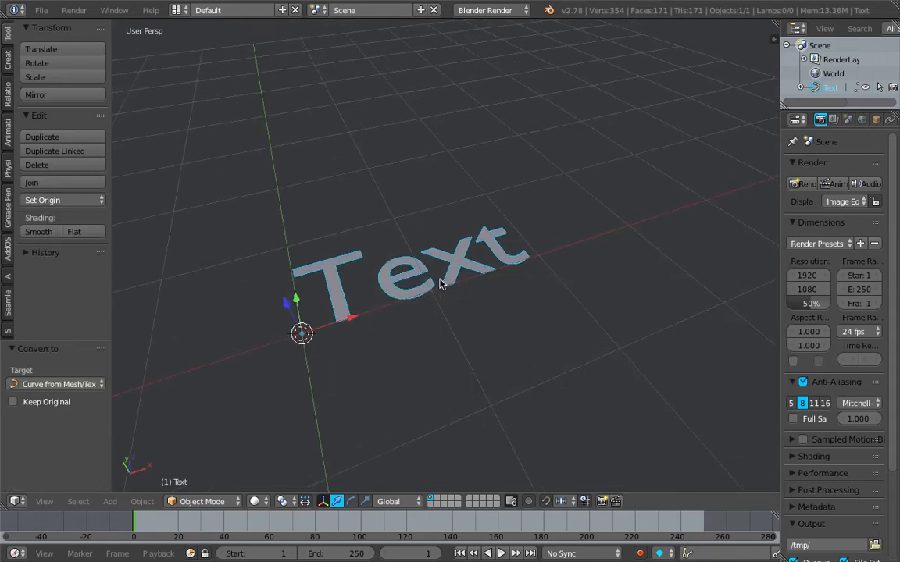
Make the text curve 3D and give it an extrude of 0.033 and a bevel depth of 0.024
{"action": "left_click_drag", "start_coordinate": [781, 144], "coordinate": [634, 147]}
{"action": "left_click", "coordinate": [771, 120]}
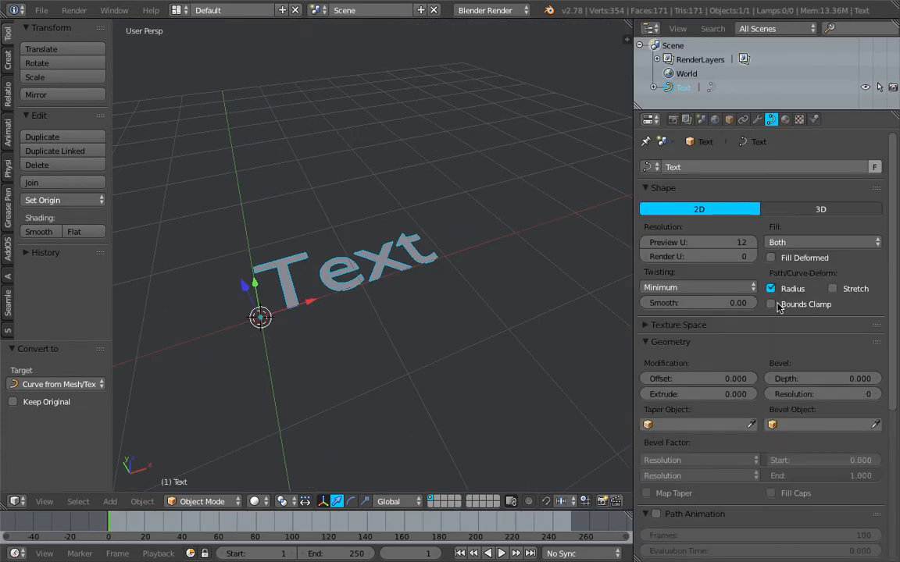
{"action": "left_click_drag", "start_coordinate": [738, 393], "coordinate": [757, 393]}
{"action": "middle_click_drag", "start_coordinate": [472, 255], "coordinate": [414, 252]}
{"action": "left_click", "coordinate": [800, 210]}
{"action": "mouse_move", "coordinate": [699, 394]}
{"action": "left_mouse_down"}
{"action": "mouse_move", "coordinate": [680, 394]}
{"action": "mouse_move", "coordinate": [706, 394]}
{"action": "left_mouse_up"}
{"action": "left_click_drag", "start_coordinate": [823, 379], "coordinate": [844, 379]}
{"action": "middle_click_drag", "start_coordinate": [383, 266], "coordinate": [432, 301]}
{"action": "scroll", "coordinate": [400, 306], "scroll_direction": "down", "scroll_amount": 3}
{"action": "scroll", "coordinate": [409, 301], "scroll_direction": "up", "scroll_amount": 2}
{"action": "scroll", "coordinate": [431, 300], "scroll_direction": "down", "scroll_amount": 4}
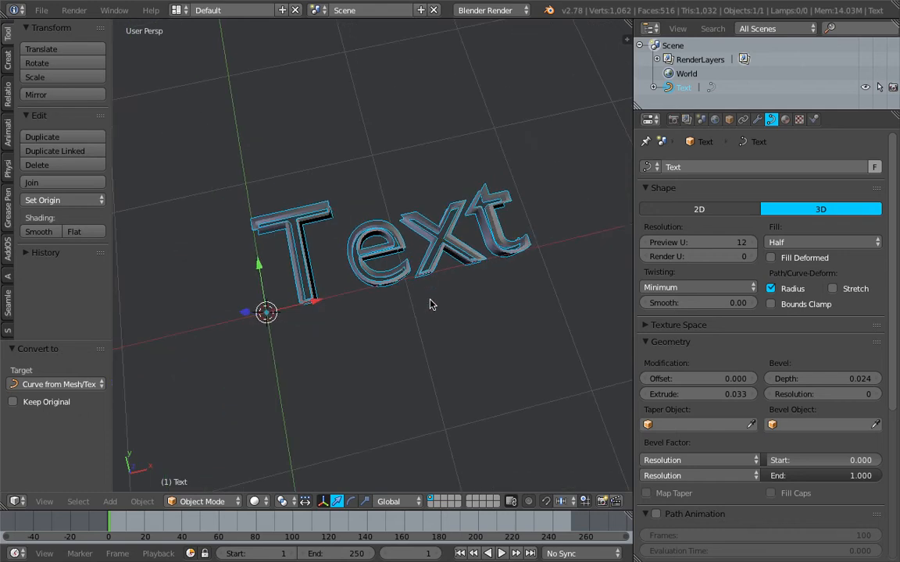
Delete the extruded and beveled text curve from the scene
{"action": "key", "text": "a"}
{"action": "key", "text": "x"}
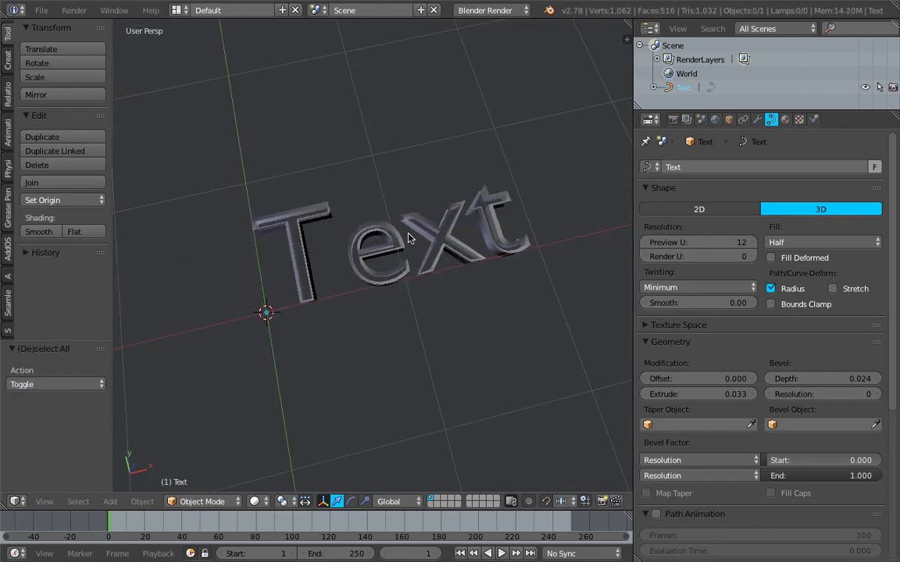
{"action": "key", "text": "a"}
{"action": "key", "text": "x"}
{"action": "left_click", "coordinate": [410, 238]}
Add a new text object to the empty scene, leaving it as editable text
{"action": "key", "text": "shift+a"}
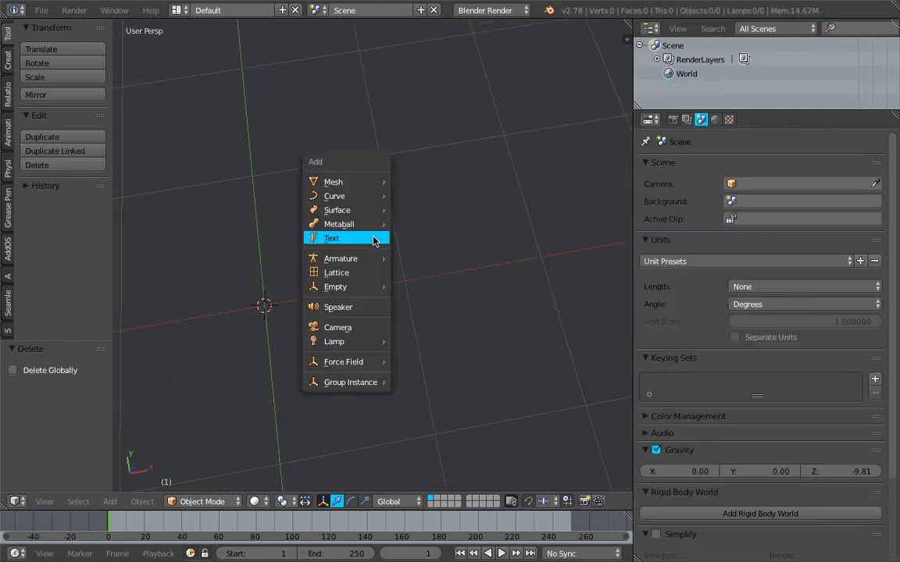
{"action": "left_click", "coordinate": [374, 238]}
{"action": "middle_click_drag", "start_coordinate": [379, 234], "coordinate": [351, 194]}
Save the scene in the Downloads folder as text_outline_001.blend
{"action": "key", "text": "ctrl+s"}
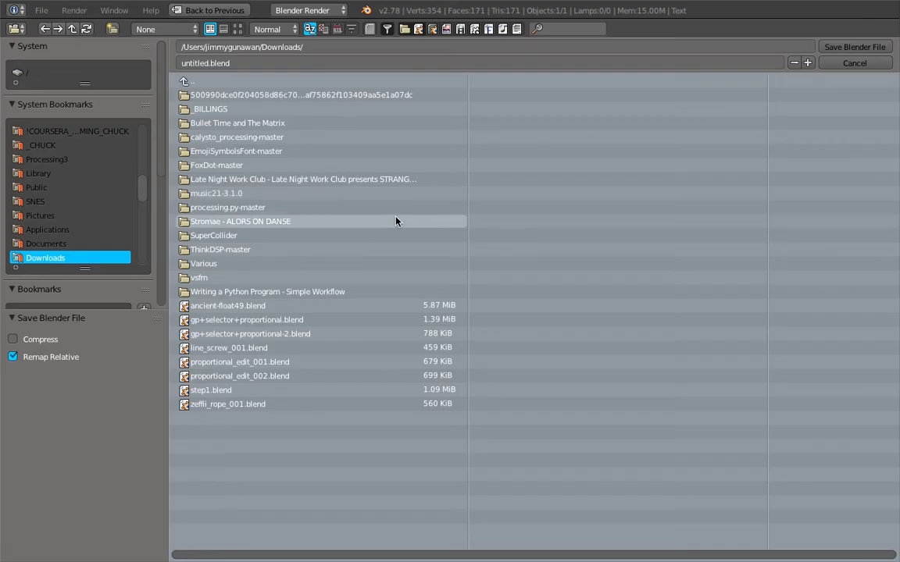
{"action": "left_click", "coordinate": [310, 63]}
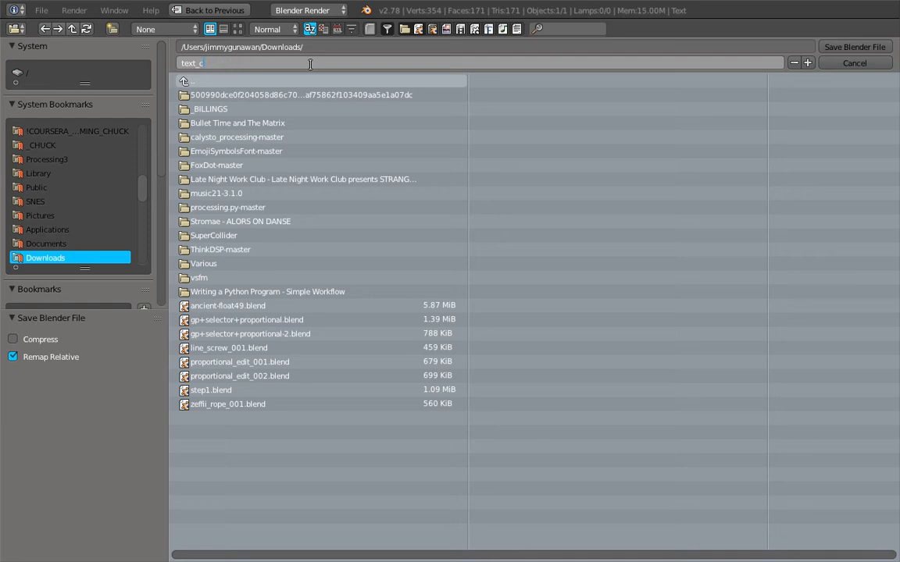
{"action": "key", "text": "Return"}
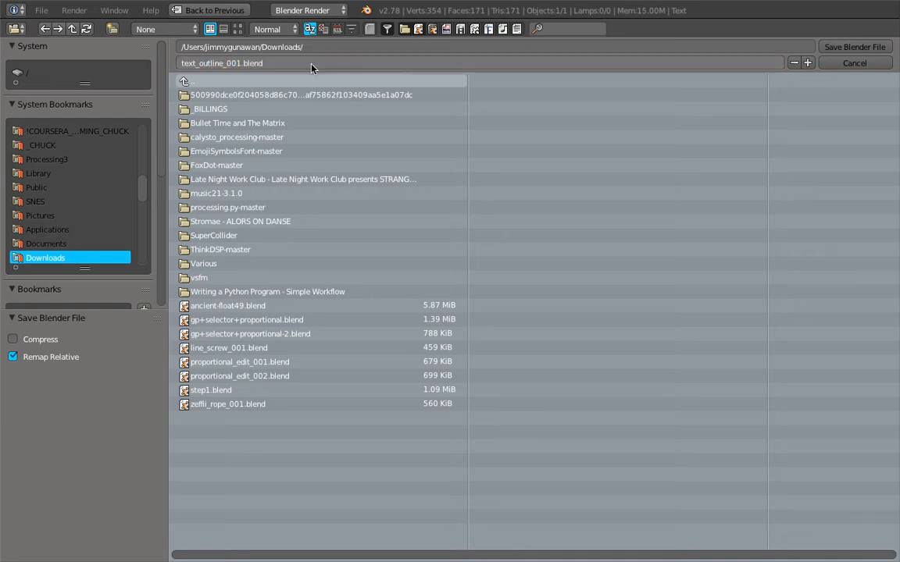
{"action": "scroll", "coordinate": [87, 195], "scroll_direction": "down", "scroll_amount": 4}
{"action": "scroll", "coordinate": [91, 216], "scroll_direction": "down", "scroll_amount": 7}
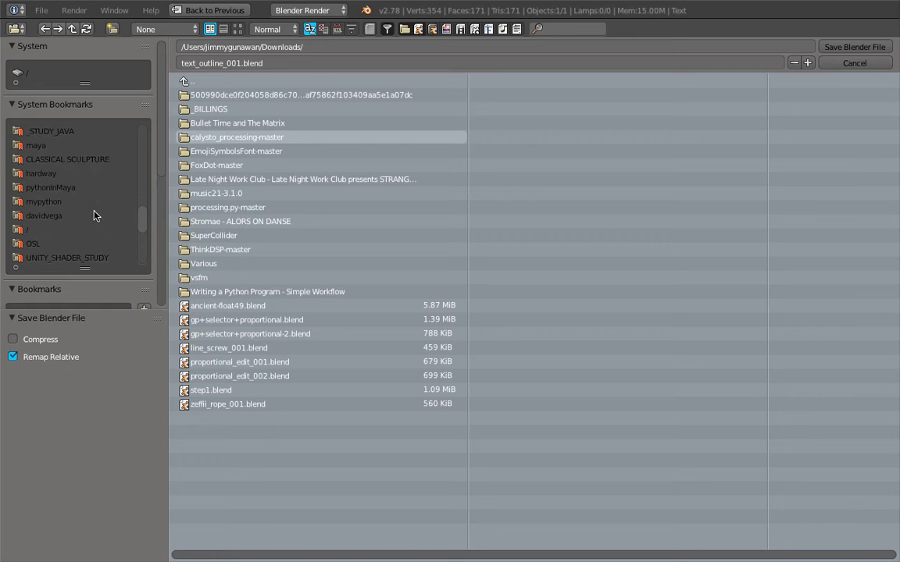
{"action": "left_click", "coordinate": [845, 49]}
Replace the text object's wording with "blend", return to Object Mode and save the file again
{"action": "mouse_move", "coordinate": [446, 254]}
{"action": "middle_mouse_down"}
{"action": "mouse_move", "coordinate": [422, 236]}
{"action": "mouse_move", "coordinate": [432, 253]}
{"action": "middle_mouse_up"}
{"action": "scroll", "coordinate": [432, 252], "scroll_direction": "down", "scroll_amount": 2}
{"action": "key", "text": "Tab"}
{"action": "left_click", "coordinate": [518, 253]}
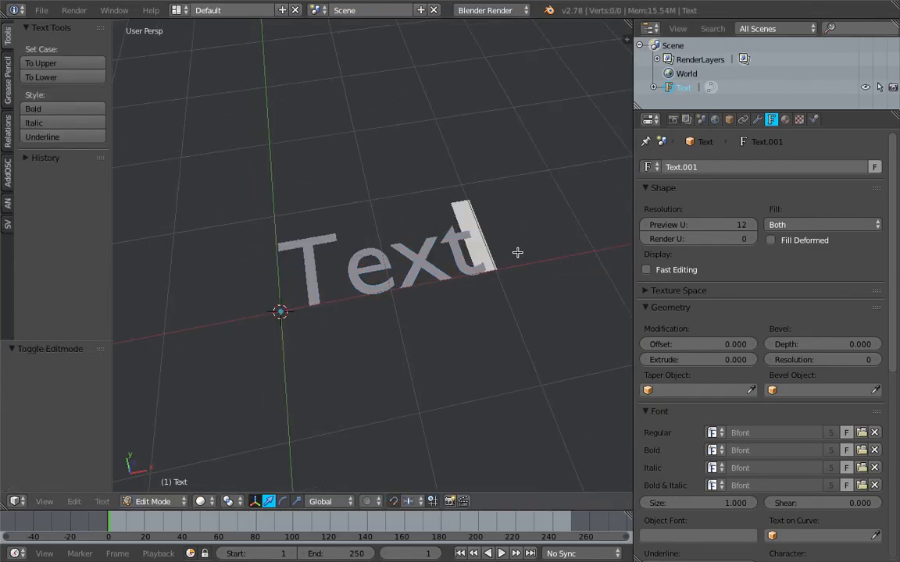
{"action": "key", "text": "BackSpace"}
{"action": "key", "text": "BackSpace"}
{"action": "key", "text": "BackSpace"}
{"action": "key", "text": "BackSpace"}
{"action": "type", "text": "blend"}
{"action": "key", "text": "Tab"}
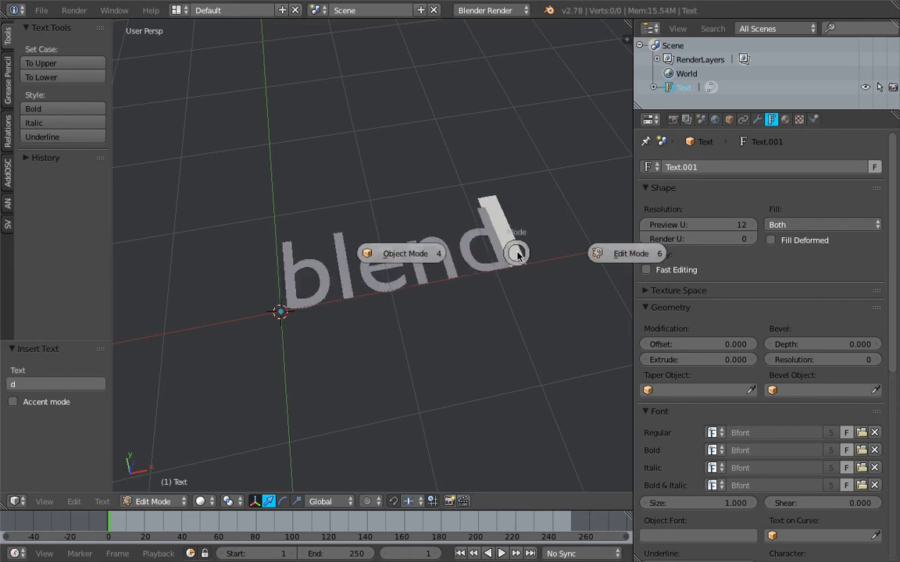
{"action": "left_click", "coordinate": [427, 256]}
{"action": "key", "text": "ctrl+s"}
{"action": "left_click", "coordinate": [427, 255]}
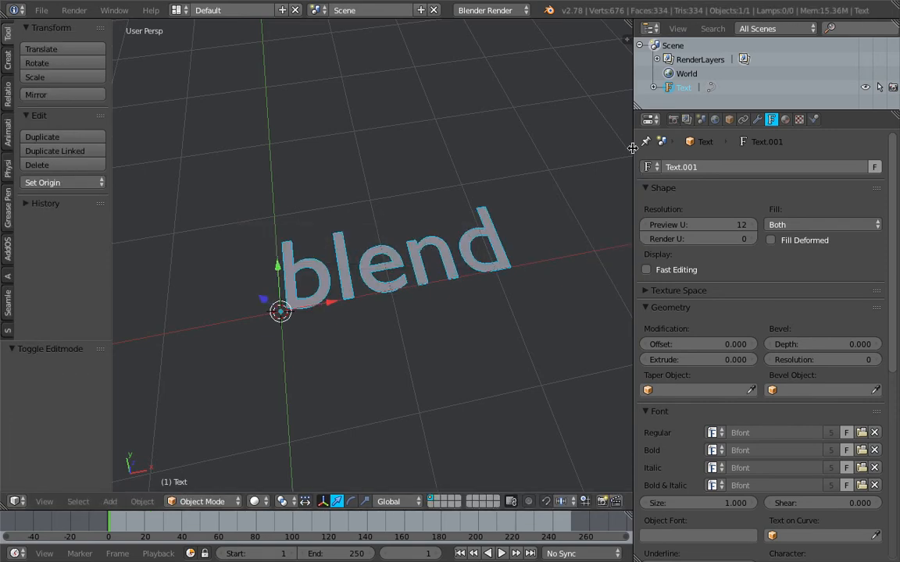
Switch to the Compositing screen layout and create a new Sverchok node tree in the node editor
{"action": "left_click_drag", "start_coordinate": [632, 148], "coordinate": [704, 150]}
{"action": "middle_click_drag", "start_coordinate": [537, 178], "coordinate": [449, 224], "text": "shift"}
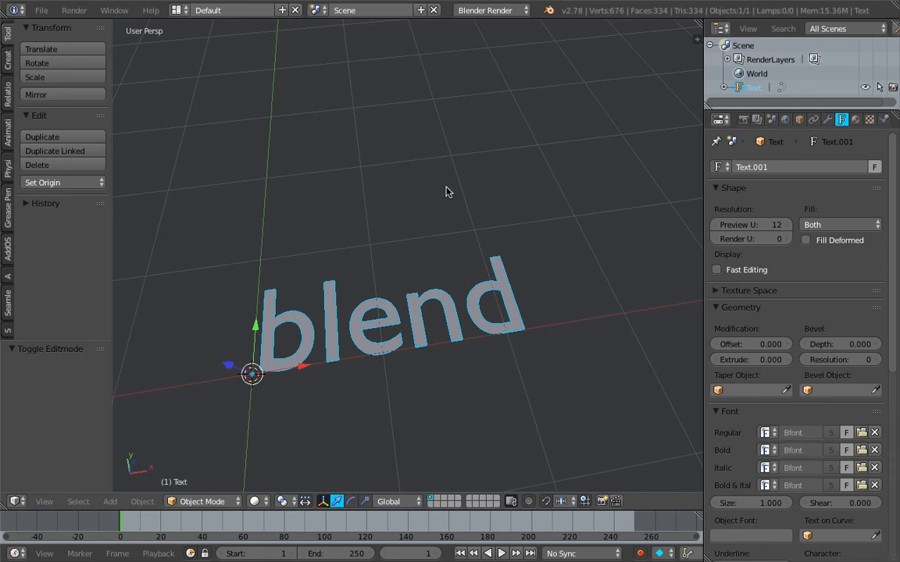
{"action": "left_click", "coordinate": [177, 10]}
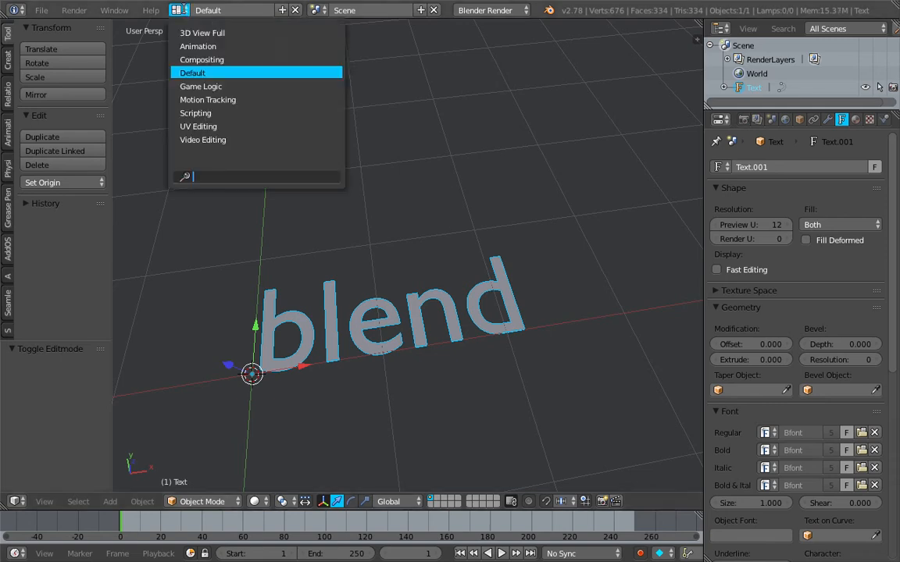
{"action": "left_click", "coordinate": [217, 59]}
{"action": "left_click", "coordinate": [166, 328]}
{"action": "left_click", "coordinate": [306, 333]}
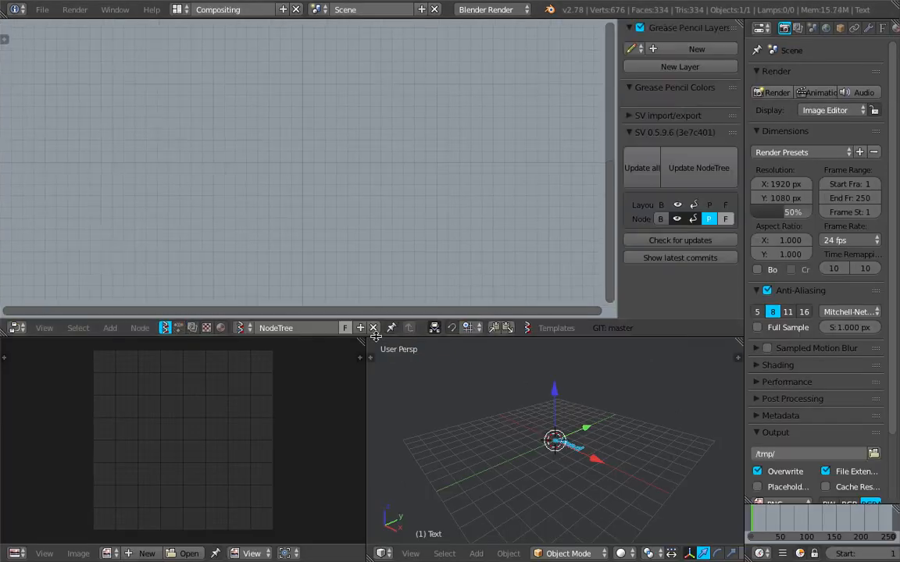
Join the image editor's area into the 3D view so the text has a wider viewport
{"action": "left_click_drag", "start_coordinate": [391, 337], "coordinate": [319, 350]}
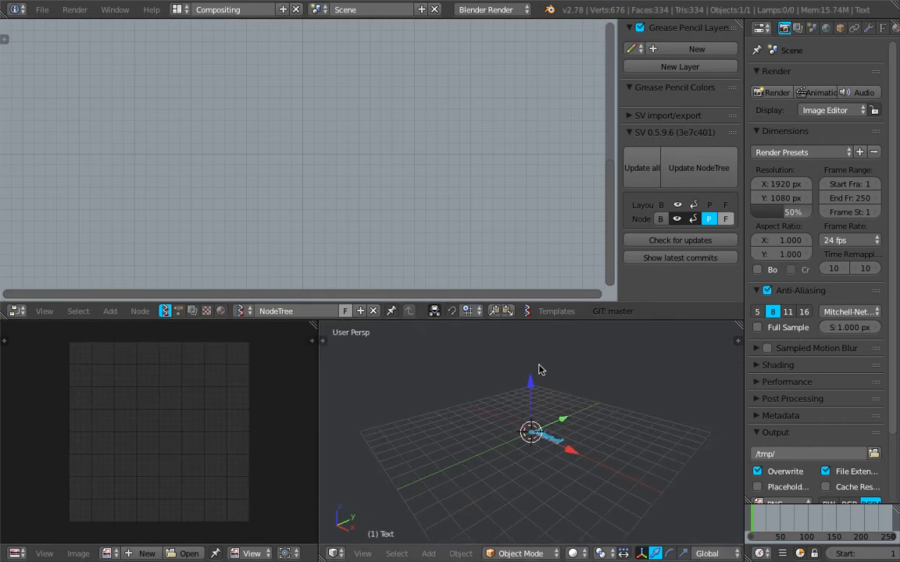
{"action": "scroll", "coordinate": [510, 379], "scroll_direction": "up", "scroll_amount": 8}
{"action": "middle_click_drag", "start_coordinate": [507, 381], "coordinate": [535, 413]}
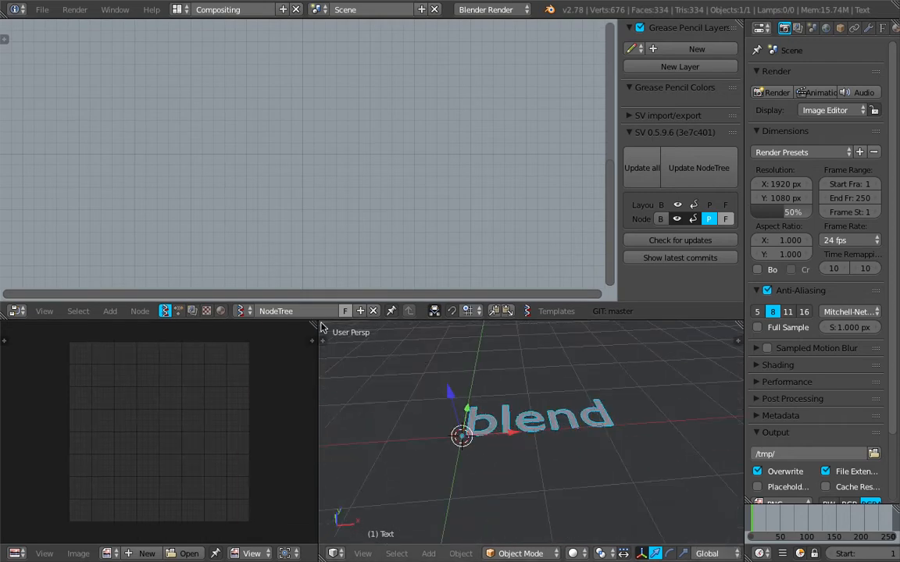
{"action": "left_click_drag", "start_coordinate": [315, 323], "coordinate": [289, 348]}
{"action": "middle_click_drag", "start_coordinate": [418, 395], "coordinate": [408, 407]}
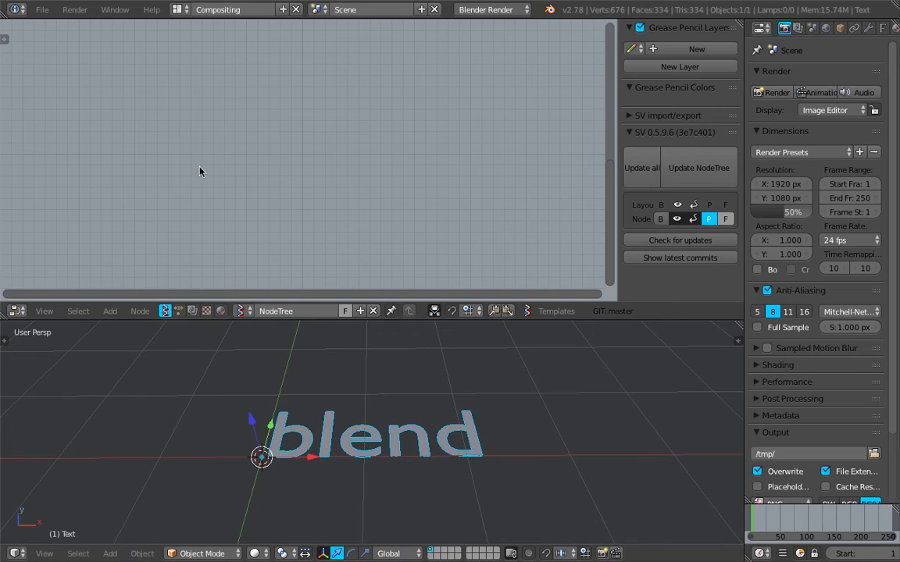
Add a Viewer Draw node to the Sverchok node tree
{"action": "key", "text": "shift+a"}
{"action": "left_click", "coordinate": [189, 112]}
{"action": "type", "text": "view"}
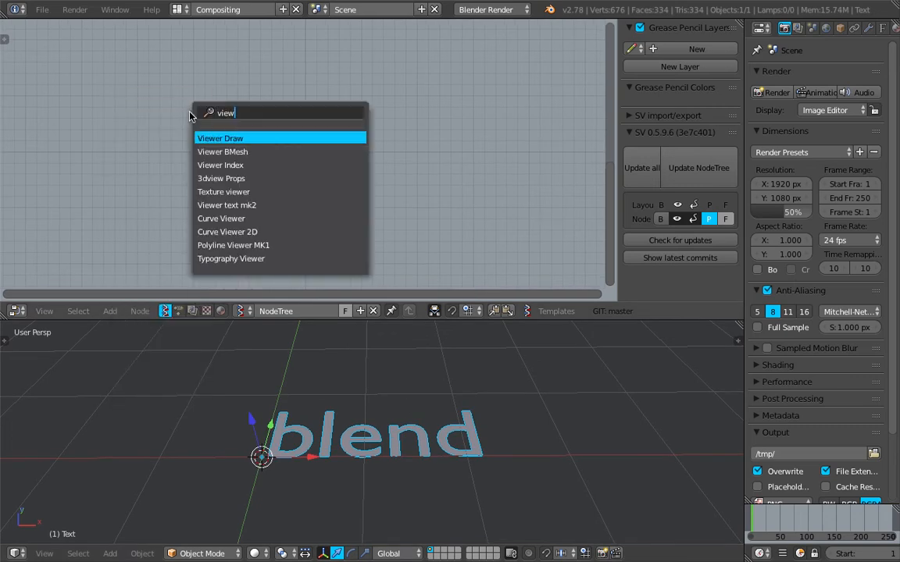
{"action": "key", "text": "Return"}
{"action": "left_click", "coordinate": [446, 110]}
Add an Objects in mk3 node beside Viewer Draw and load the selected text object into it
{"action": "key", "text": "shift+a"}
{"action": "left_click", "coordinate": [297, 110]}
{"action": "type", "text": "o"}
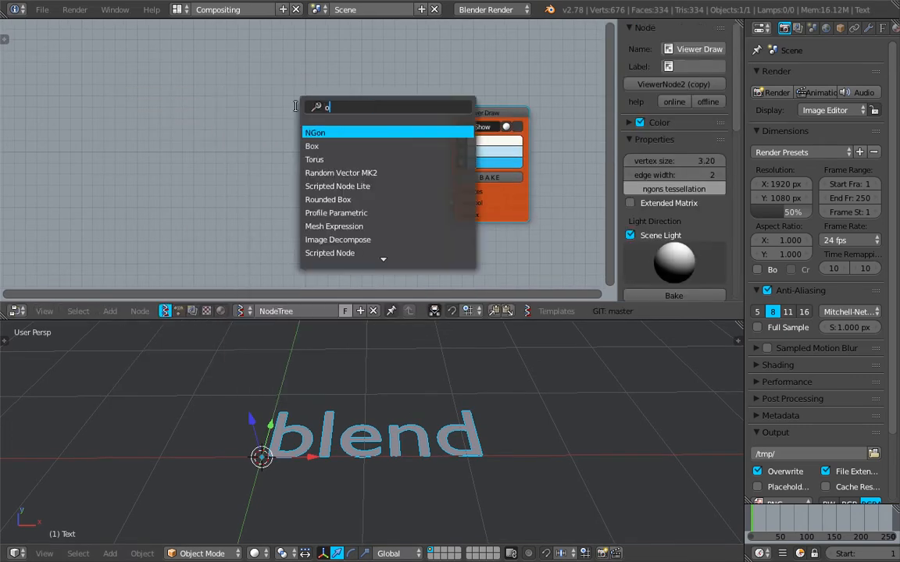
{"action": "type", "text": "bjec"}
{"action": "key", "text": "Down"}
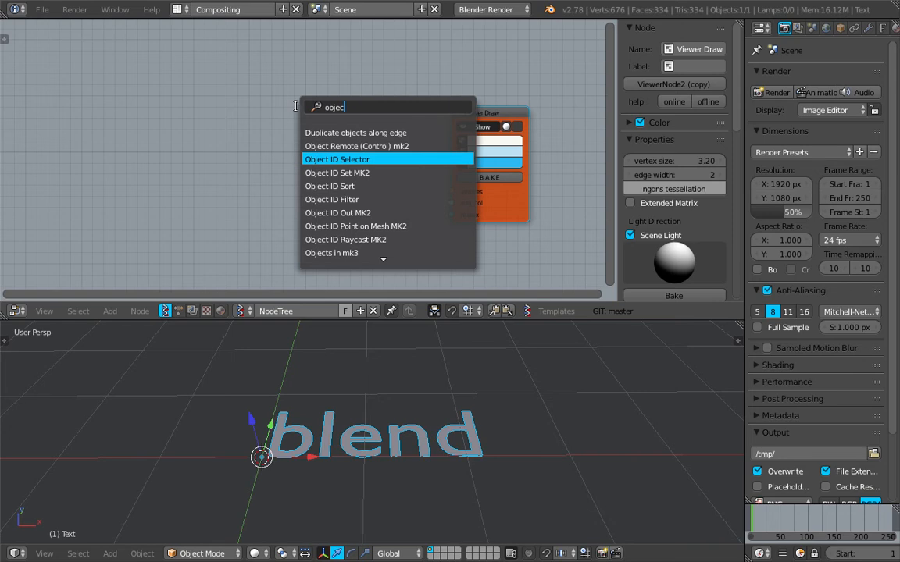
{"action": "type", "text": "ts"}
{"action": "key", "text": "Down"}
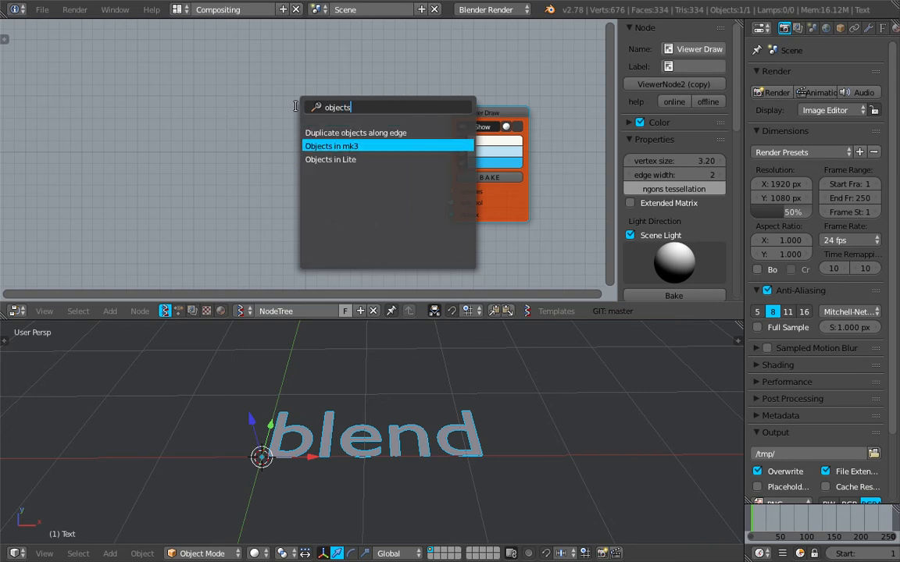
{"action": "key", "text": "Return"}
{"action": "left_click", "coordinate": [261, 110]}
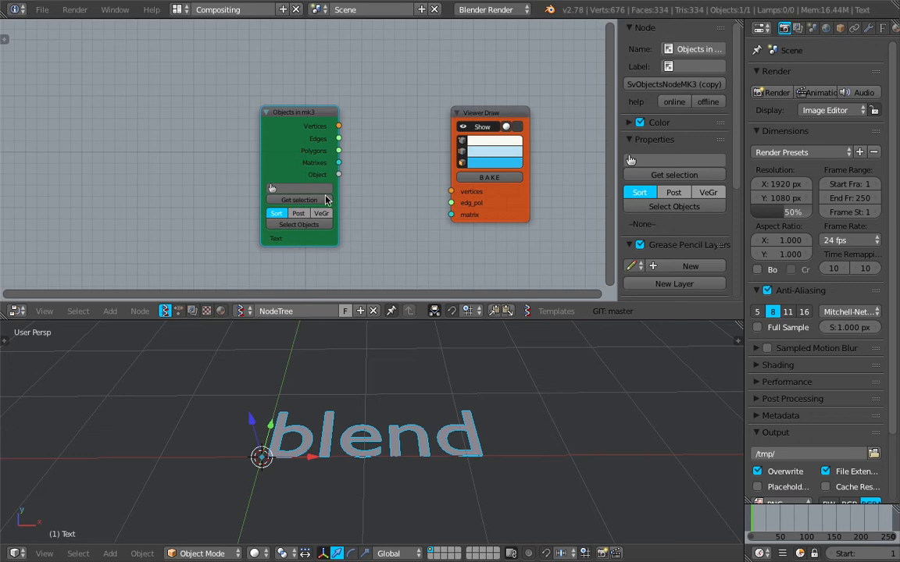
{"action": "left_click_drag", "start_coordinate": [289, 143], "coordinate": [263, 147]}
Link Objects in mk3's Vertices to Viewer Draw's vertices input, and try Edges on edg_pol before replacing that link with Polygons
{"action": "mouse_move", "coordinate": [313, 129]}
{"action": "left_mouse_down"}
{"action": "mouse_move", "coordinate": [437, 194]}
{"action": "mouse_move", "coordinate": [451, 191]}
{"action": "left_mouse_up"}
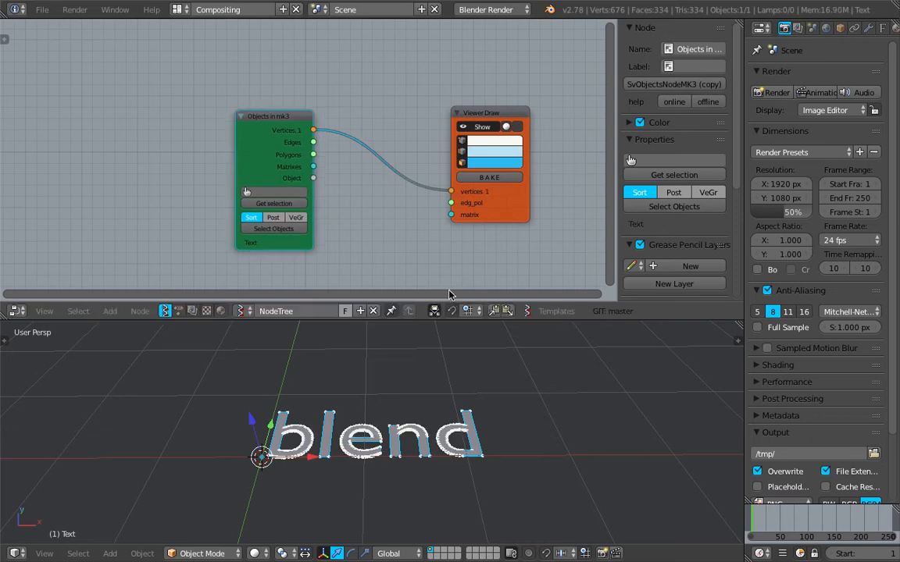
{"action": "middle_click_drag", "start_coordinate": [451, 418], "coordinate": [468, 411]}
{"action": "left_click_drag", "start_coordinate": [314, 143], "coordinate": [336, 155]}
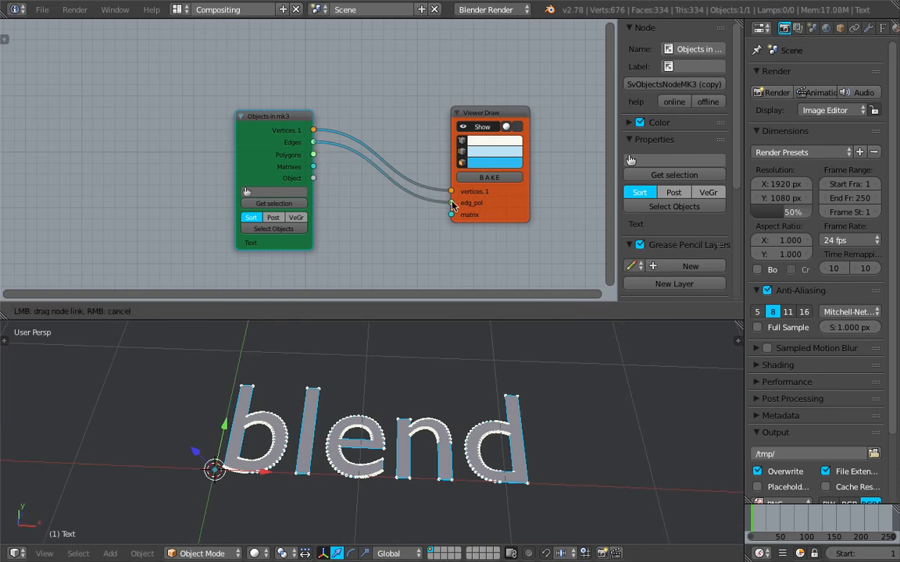
{"action": "left_click_drag", "start_coordinate": [452, 205], "coordinate": [452, 203]}
{"action": "left_click_drag", "start_coordinate": [313, 155], "coordinate": [338, 170]}
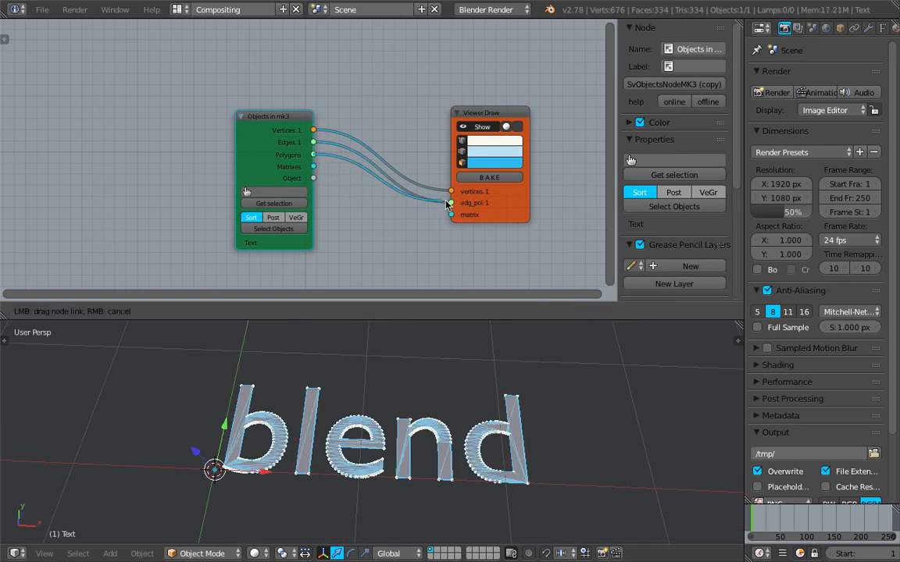
{"action": "left_click_drag", "start_coordinate": [447, 205], "coordinate": [450, 204]}
{"action": "middle_click_drag", "start_coordinate": [441, 429], "coordinate": [440, 458]}
Hide the node editor's properties sidebar and inspect the polygons drawn over the text up close
{"action": "middle_click_drag", "start_coordinate": [385, 238], "coordinate": [332, 223]}
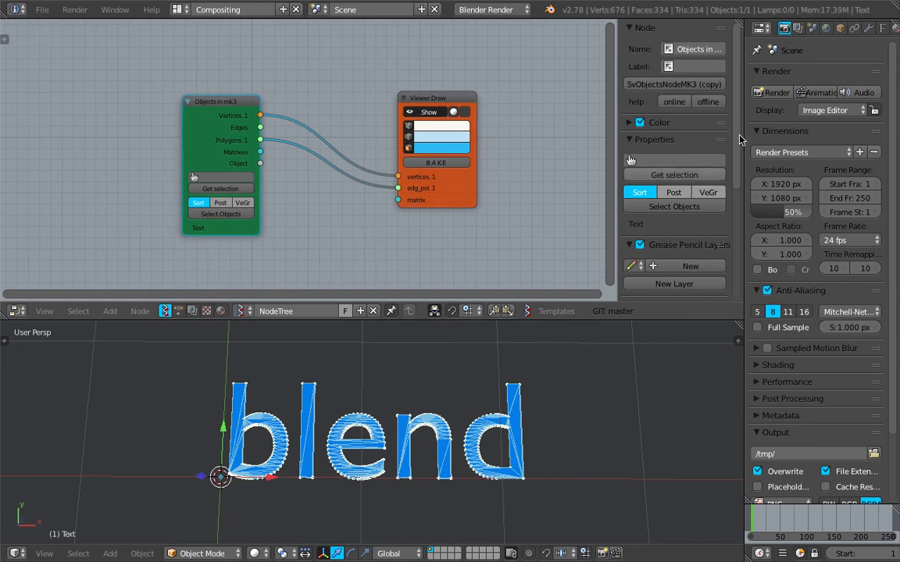
{"action": "key", "text": "n"}
{"action": "middle_click_drag", "start_coordinate": [469, 343], "coordinate": [389, 425]}
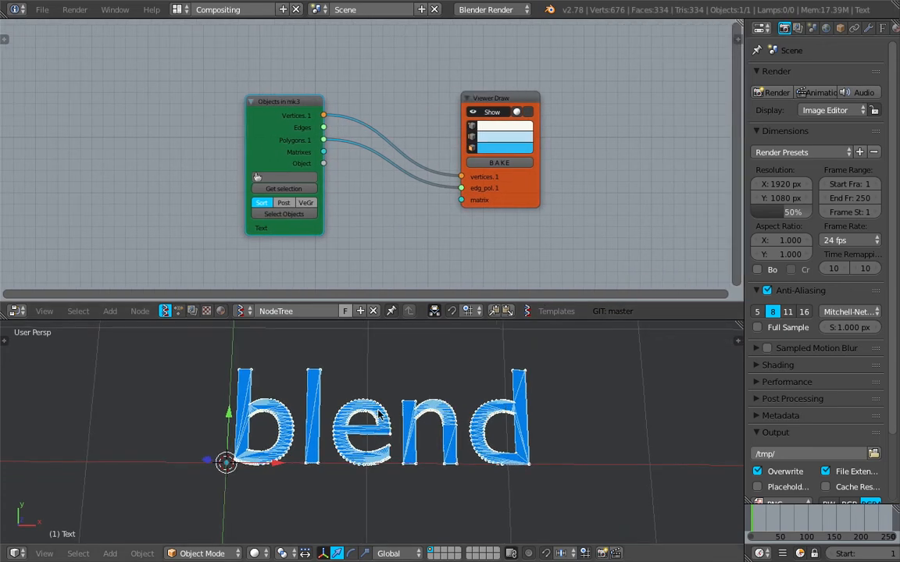
{"action": "middle_click_drag", "start_coordinate": [340, 428], "coordinate": [326, 429]}
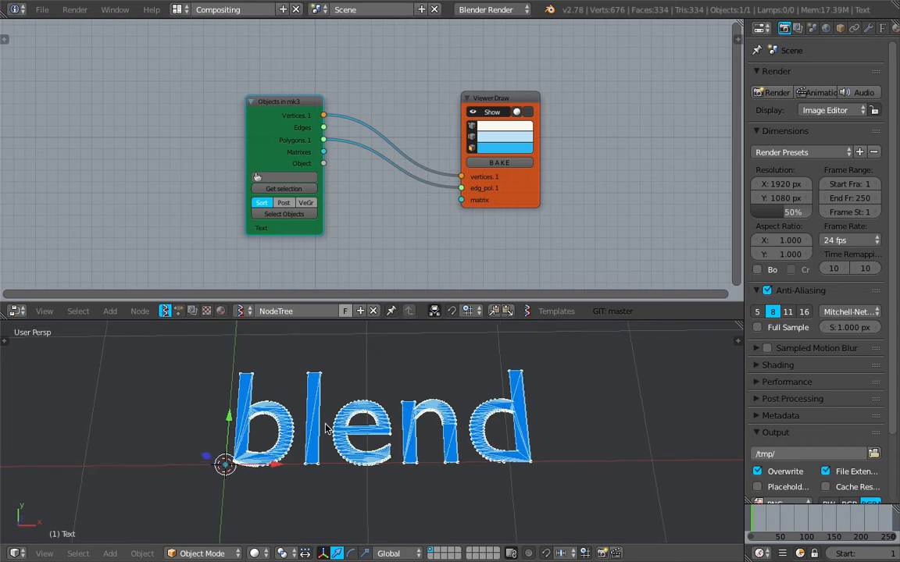
{"action": "scroll", "coordinate": [297, 407], "scroll_direction": "up", "scroll_amount": 2}
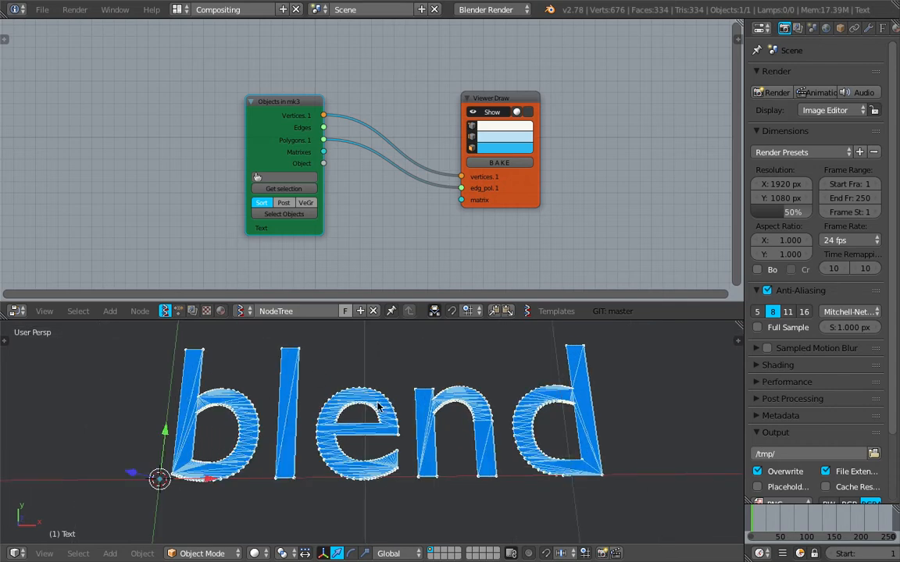
Space the Objects in mk3 and Viewer Draw nodes further apart and enlarge the 3D viewport
{"action": "middle_click_drag", "start_coordinate": [432, 197], "coordinate": [376, 199]}
{"action": "left_click_drag", "start_coordinate": [459, 193], "coordinate": [481, 185]}
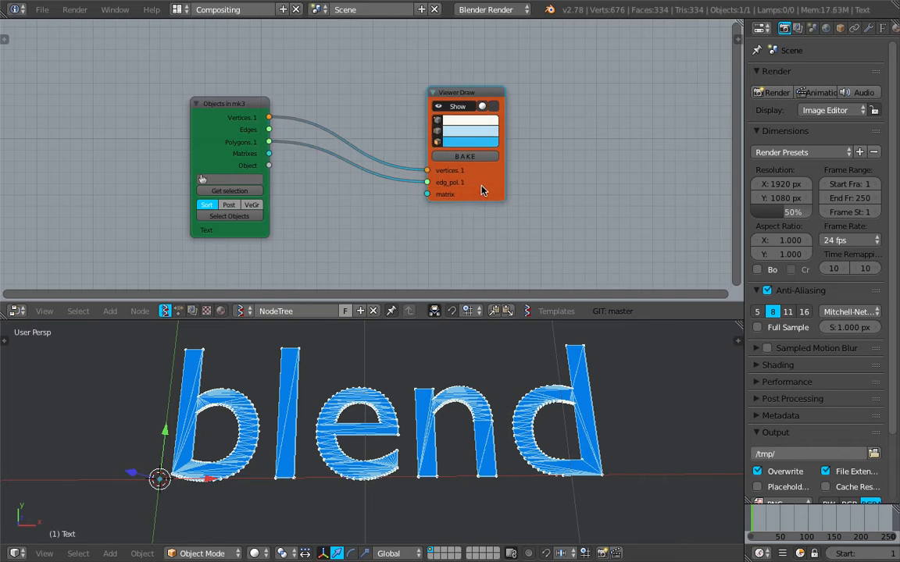
{"action": "left_click_drag", "start_coordinate": [200, 104], "coordinate": [166, 107]}
{"action": "scroll", "coordinate": [200, 218], "scroll_direction": "up", "scroll_amount": 1}
{"action": "middle_click_drag", "start_coordinate": [436, 400], "coordinate": [442, 385]}
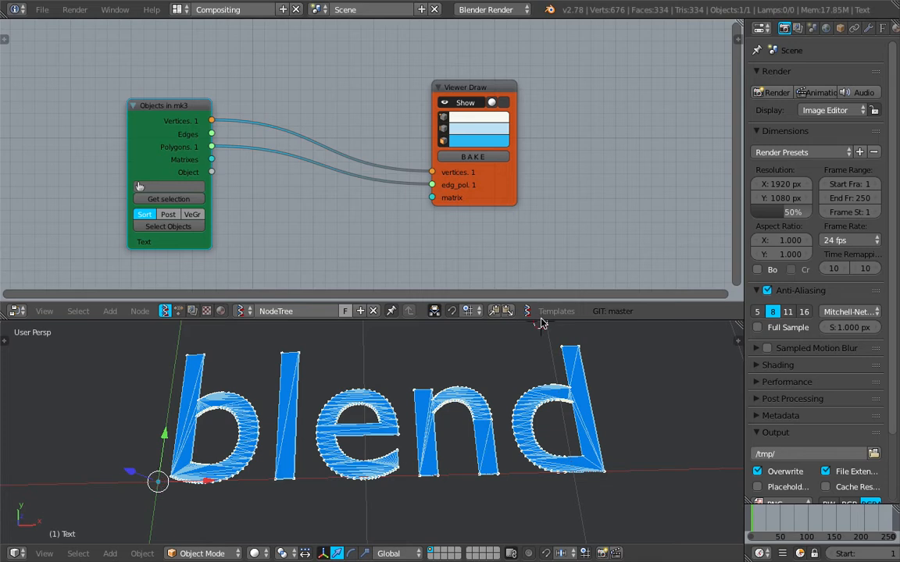
{"action": "left_click_drag", "start_coordinate": [541, 321], "coordinate": [541, 283]}
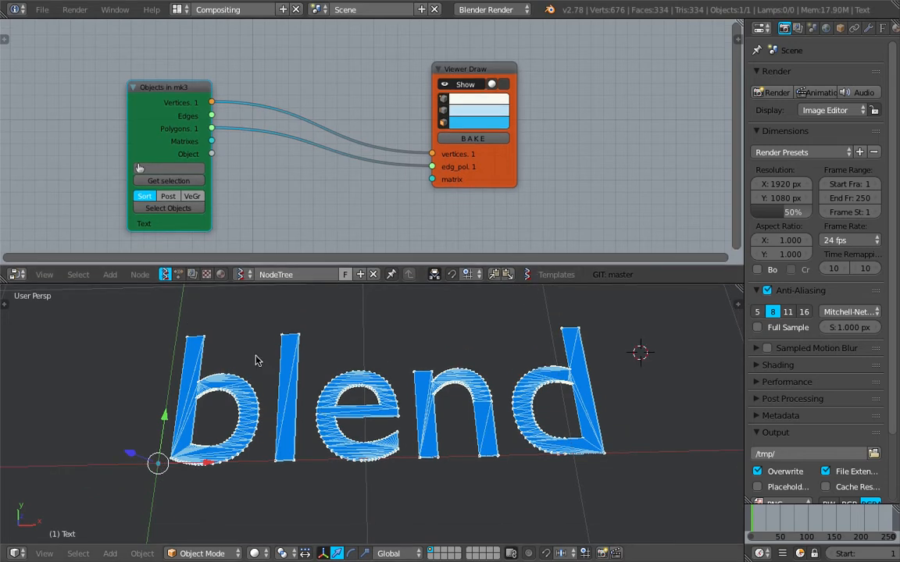
{"action": "middle_click_drag", "start_coordinate": [361, 375], "coordinate": [373, 374]}
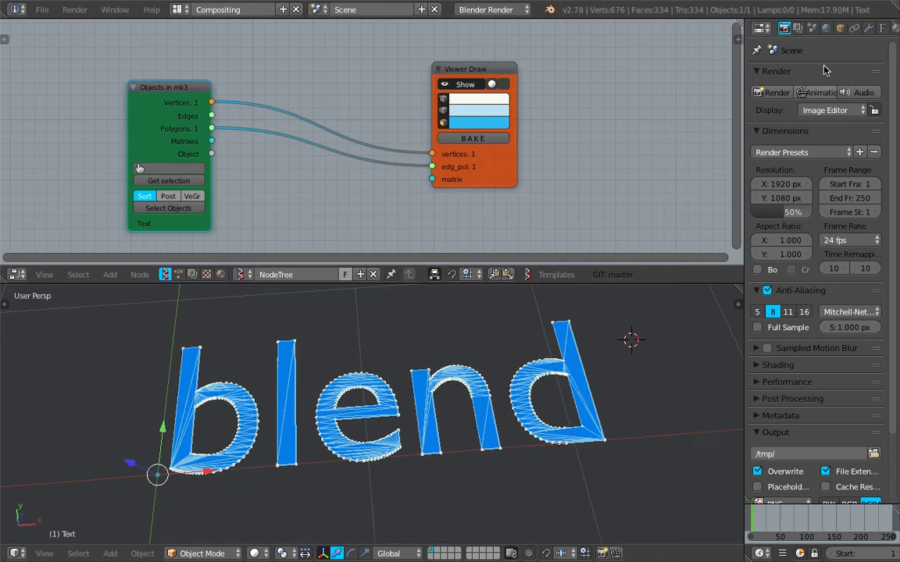
Set the text object's geometry extrusion to 0.030
{"action": "left_click", "coordinate": [869, 29]}
{"action": "left_click", "coordinate": [882, 29]}
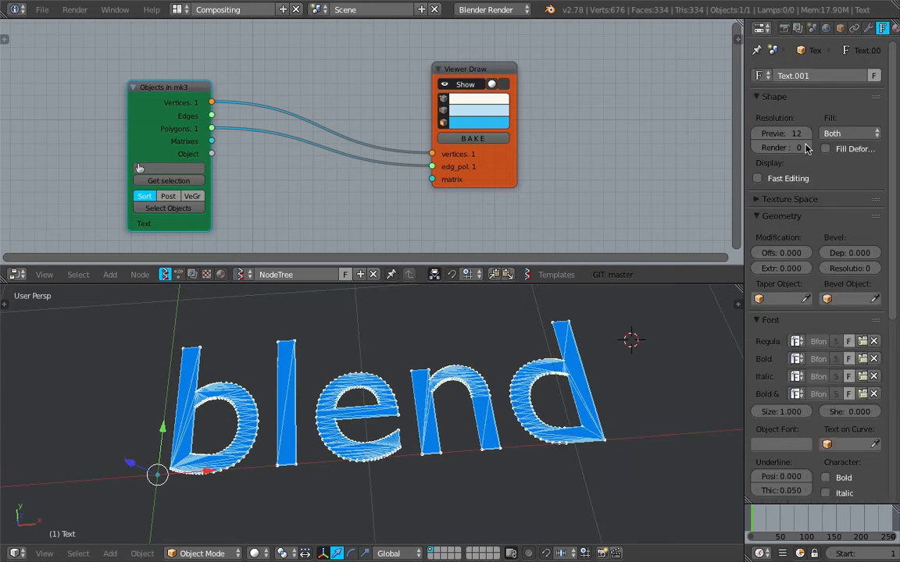
{"action": "left_click_drag", "start_coordinate": [781, 268], "coordinate": [791, 268]}
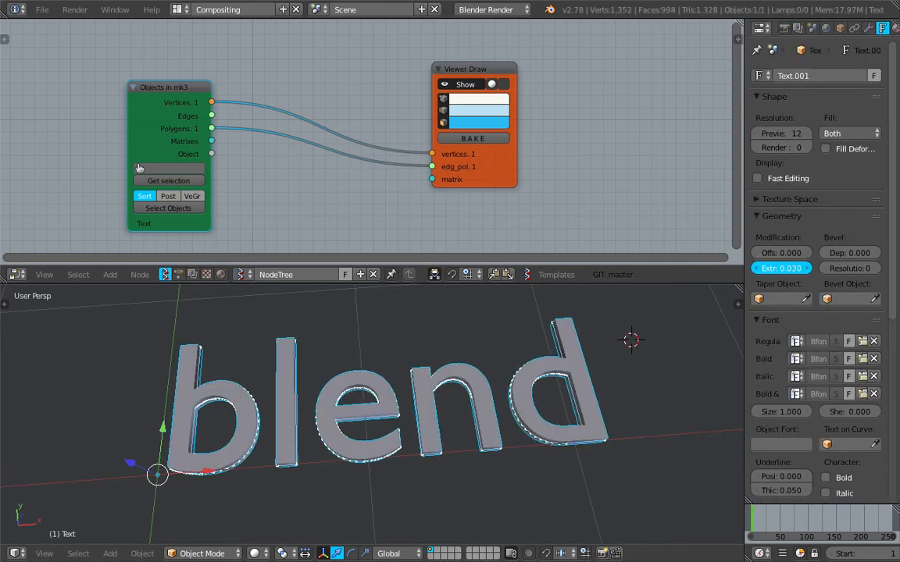
Add a Remesh modifier to the text object and disable Remove Disconnected Pieces
{"action": "left_click", "coordinate": [869, 28]}
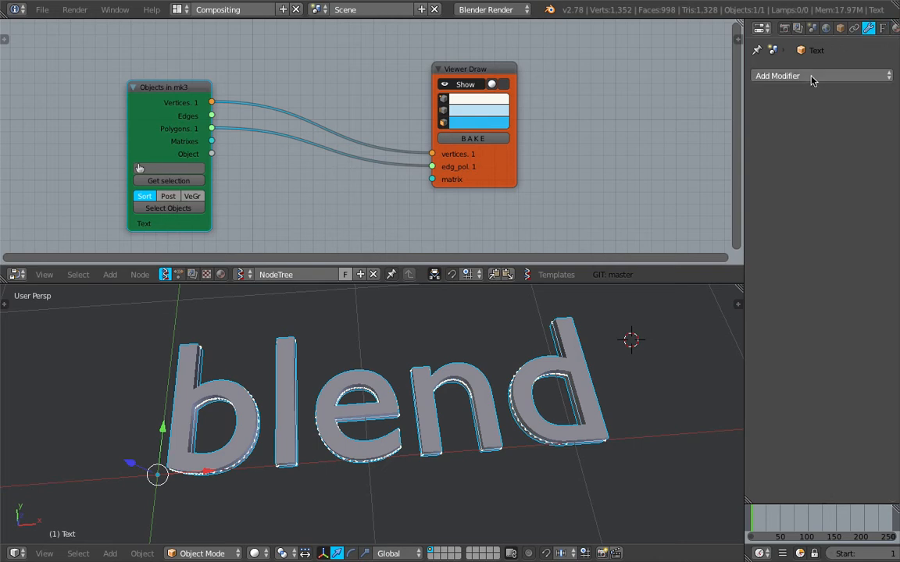
{"action": "left_click", "coordinate": [813, 76]}
{"action": "left_click", "coordinate": [650, 185]}
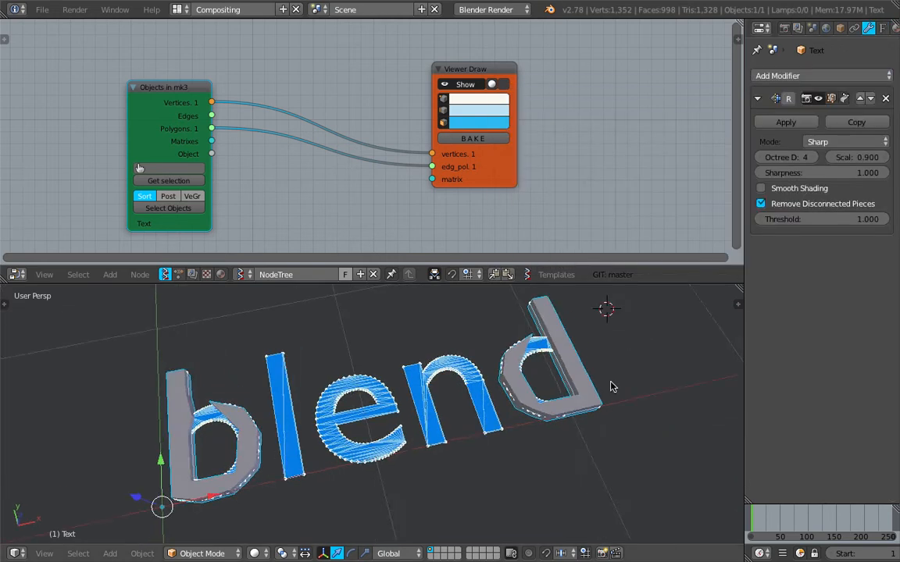
{"action": "left_click", "coordinate": [808, 141]}
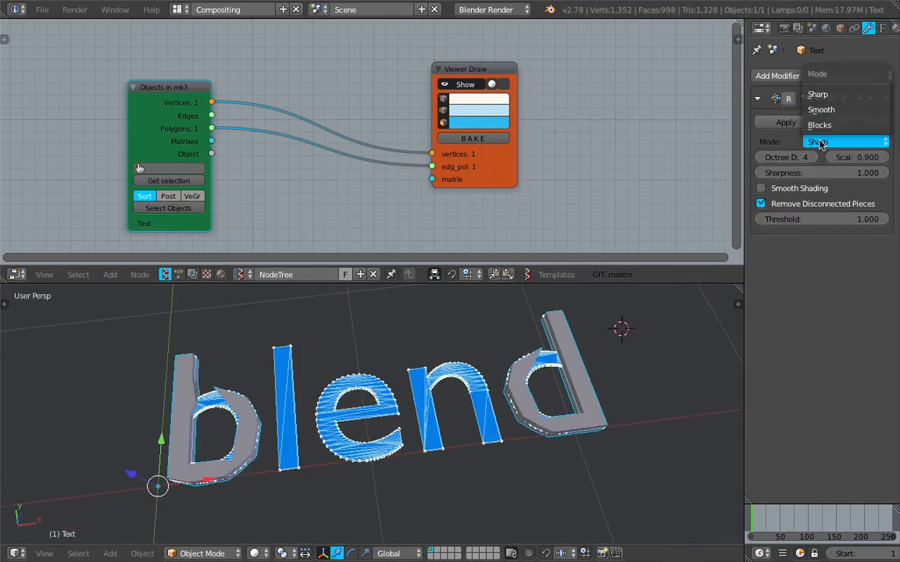
{"action": "left_click", "coordinate": [783, 204]}
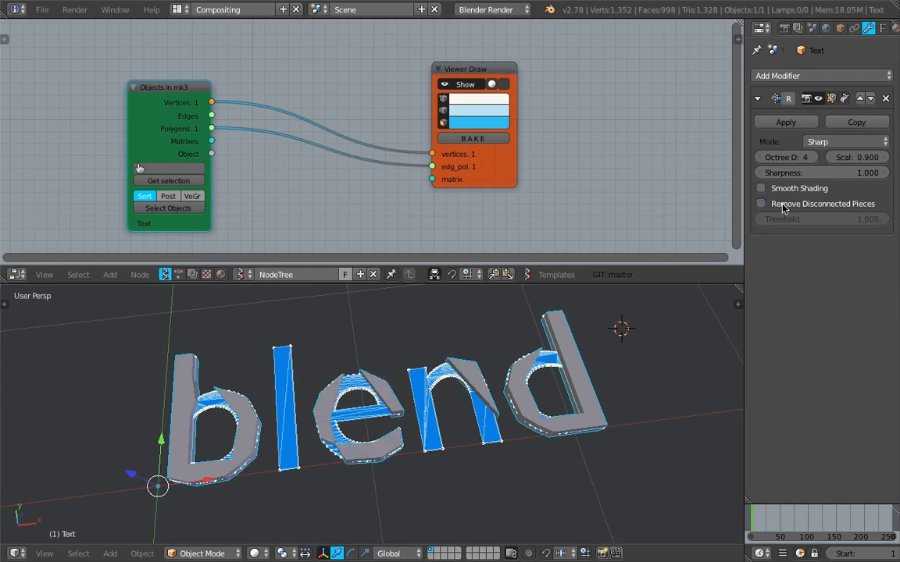
Try the Remesh modifier's Smooth mode, and finally set its mode to Blocks
{"action": "left_click", "coordinate": [822, 142]}
{"action": "left_click", "coordinate": [834, 110]}
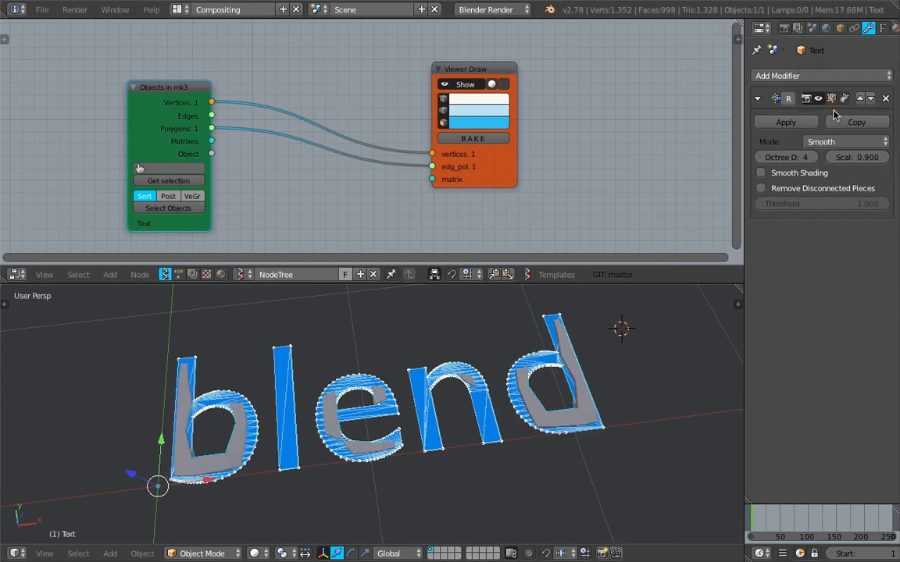
{"action": "middle_click_drag", "start_coordinate": [695, 291], "coordinate": [682, 302]}
{"action": "left_click", "coordinate": [835, 145]}
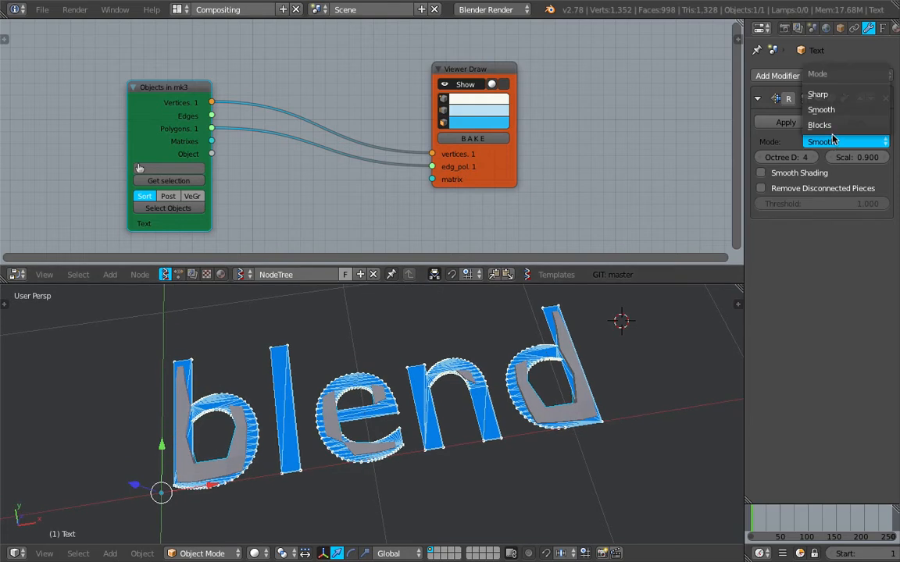
{"action": "left_click", "coordinate": [824, 92]}
Show the text in wireframe and try Remesh octree depths of 5 and 6, settling on 5
{"action": "left_click", "coordinate": [814, 159]}
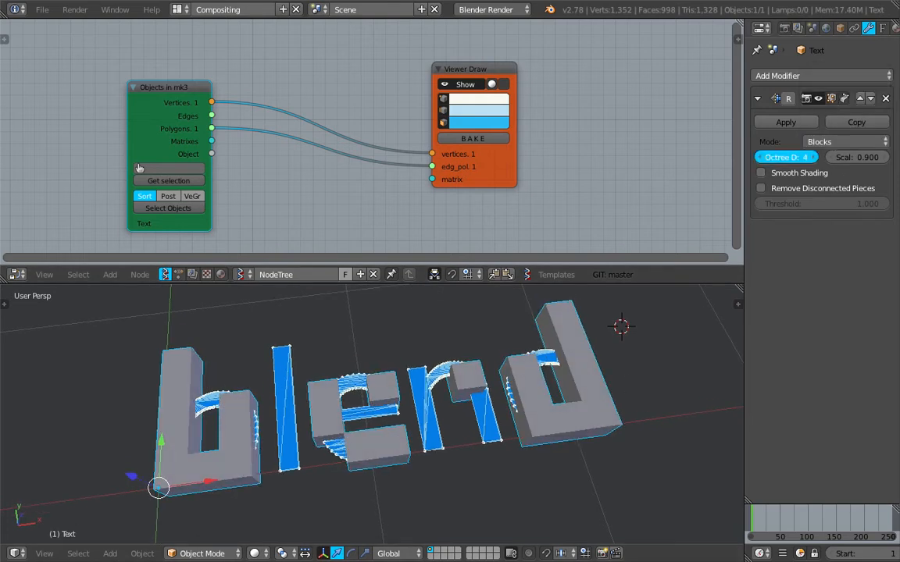
{"action": "left_click", "coordinate": [814, 159]}
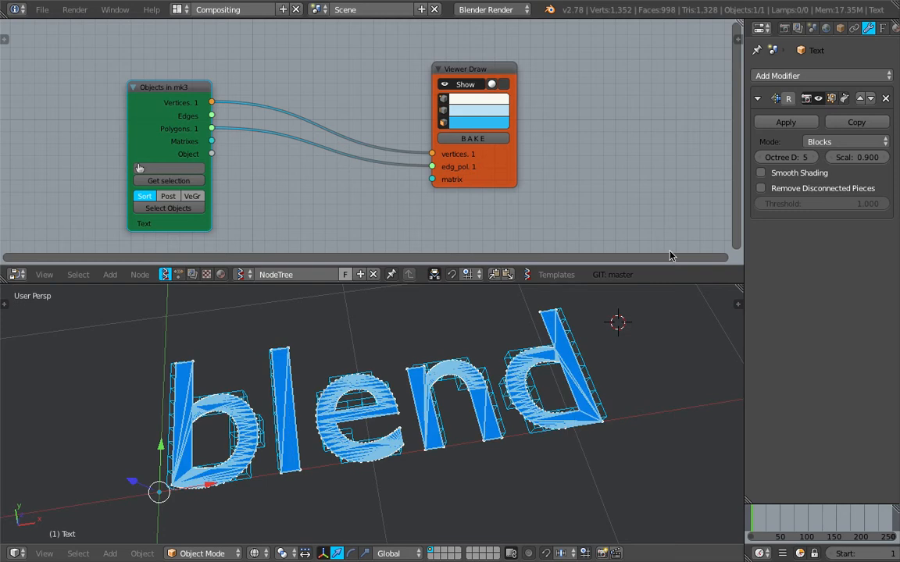
{"action": "left_click", "coordinate": [813, 159]}
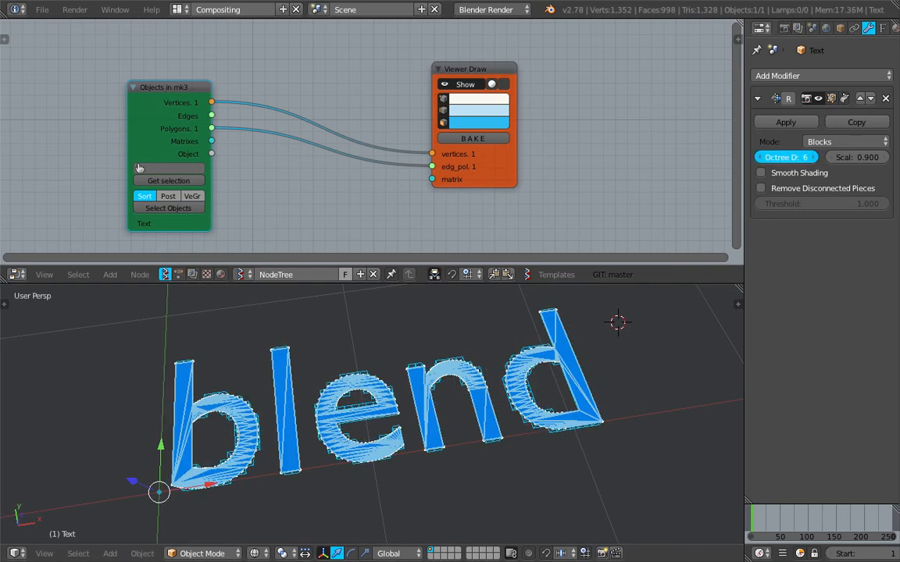
{"action": "key", "text": "ctrl+s"}
{"action": "left_click", "coordinate": [554, 381]}
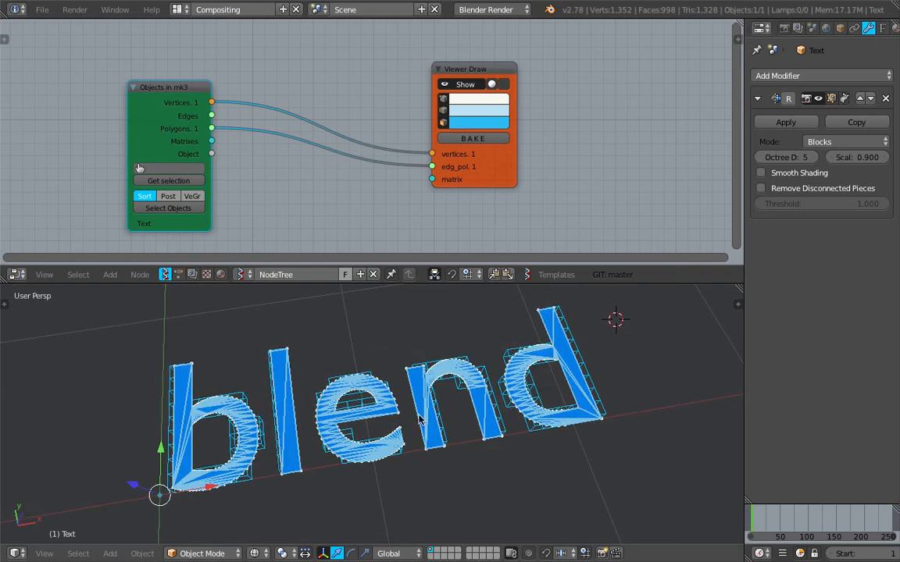
Enable Post on the Objects in mk3 node and view the block-shaped letters from the top
{"action": "mouse_move", "coordinate": [419, 420]}
{"action": "middle_mouse_down"}
{"action": "mouse_move", "coordinate": [417, 408]}
{"action": "mouse_move", "coordinate": [420, 415]}
{"action": "middle_mouse_up"}
{"action": "left_click", "coordinate": [166, 196]}
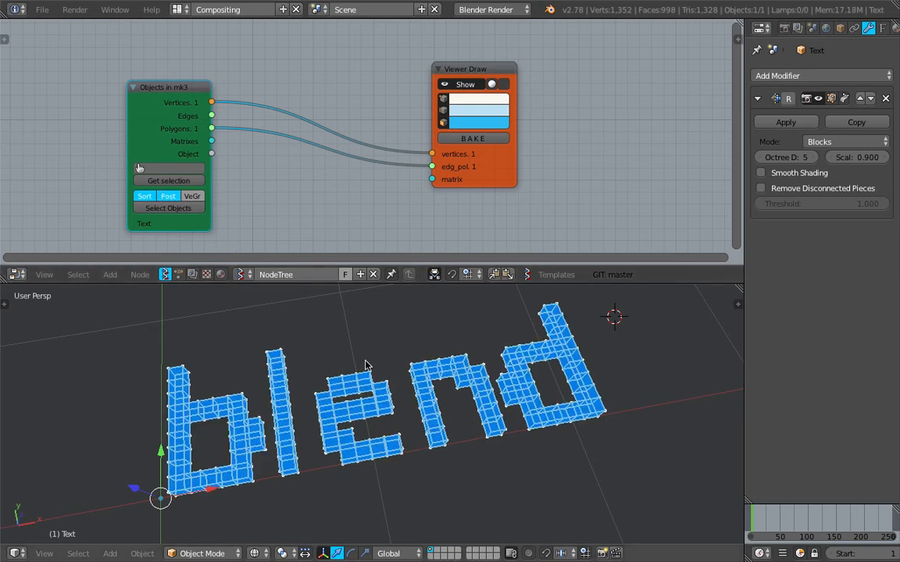
{"action": "middle_click_drag", "start_coordinate": [350, 397], "coordinate": [355, 391]}
{"action": "left_click", "coordinate": [43, 555]}
{"action": "left_click", "coordinate": [69, 486]}
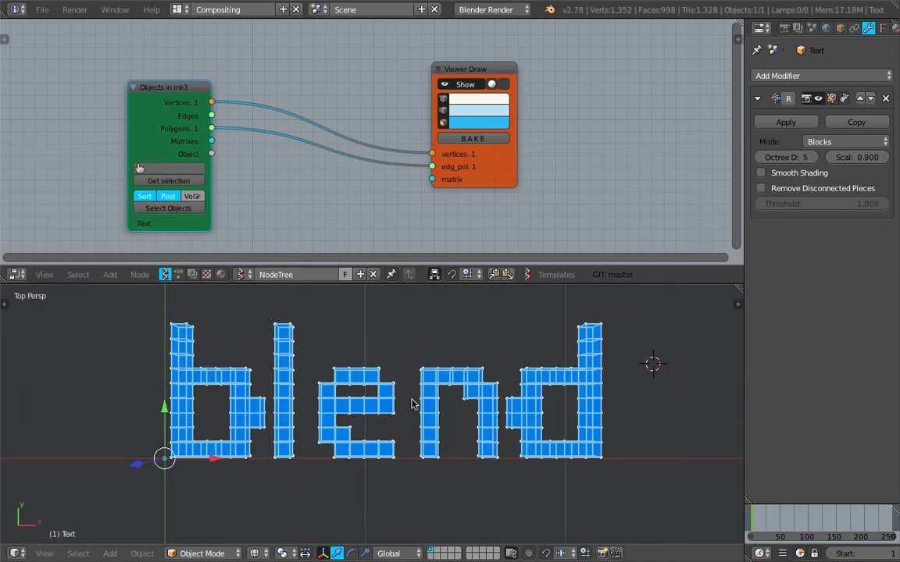
{"action": "middle_click_drag", "start_coordinate": [438, 376], "coordinate": [414, 416], "text": "shift"}
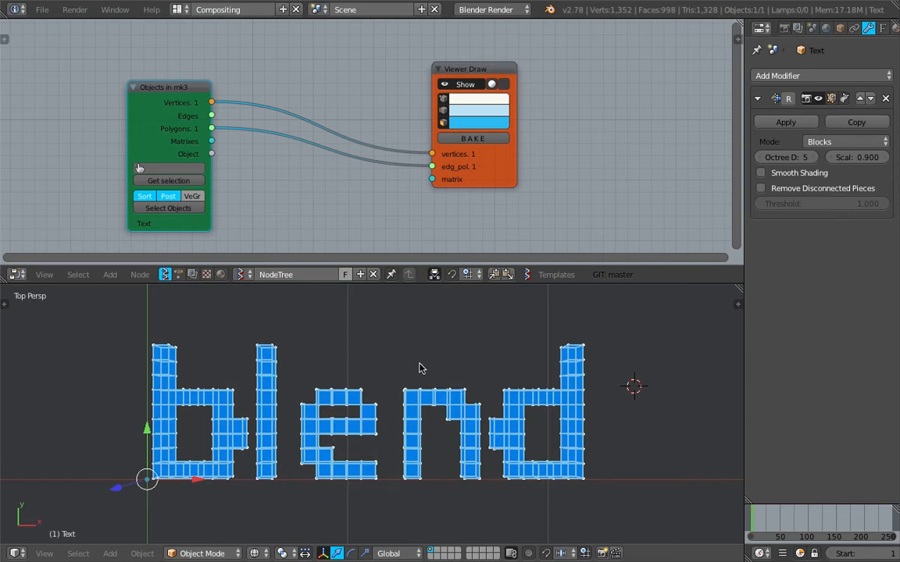
Set the Remesh octree depth to 6 and move to frame 45 to refresh the drawn geometry
{"action": "left_click", "coordinate": [818, 157]}
{"action": "left_click", "coordinate": [778, 536]}
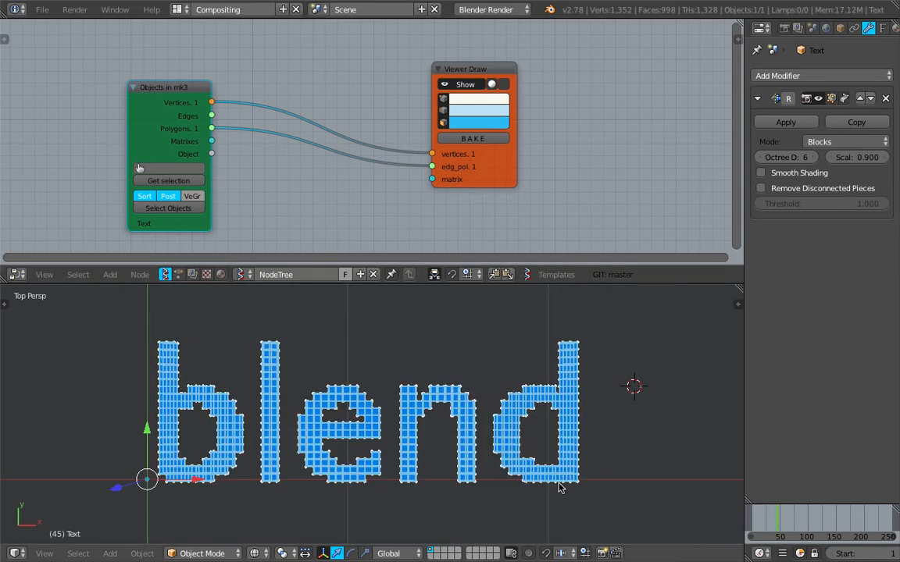
{"action": "scroll", "coordinate": [437, 414], "scroll_direction": "up", "scroll_amount": 4}
{"action": "middle_click_drag", "start_coordinate": [426, 466], "coordinate": [408, 461]}
{"action": "scroll", "coordinate": [468, 393], "scroll_direction": "down", "scroll_amount": 5}
{"action": "scroll", "coordinate": [416, 436], "scroll_direction": "up", "scroll_amount": 2}
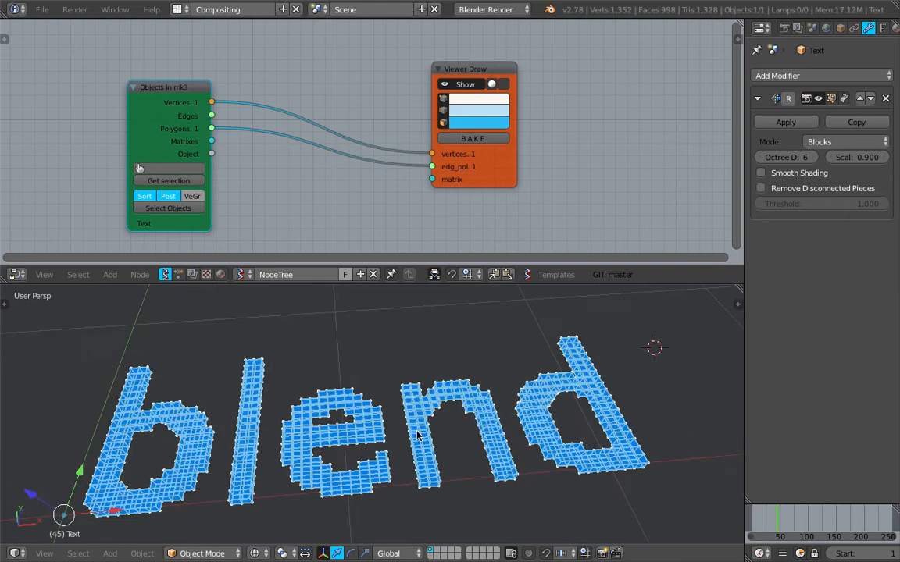
Make room between the two nodes and insert a Vector Rewire node into the link between Vertices and Viewer Draw
{"action": "left_click_drag", "start_coordinate": [473, 72], "coordinate": [515, 72]}
{"action": "middle_click_drag", "start_coordinate": [263, 114], "coordinate": [260, 124]}
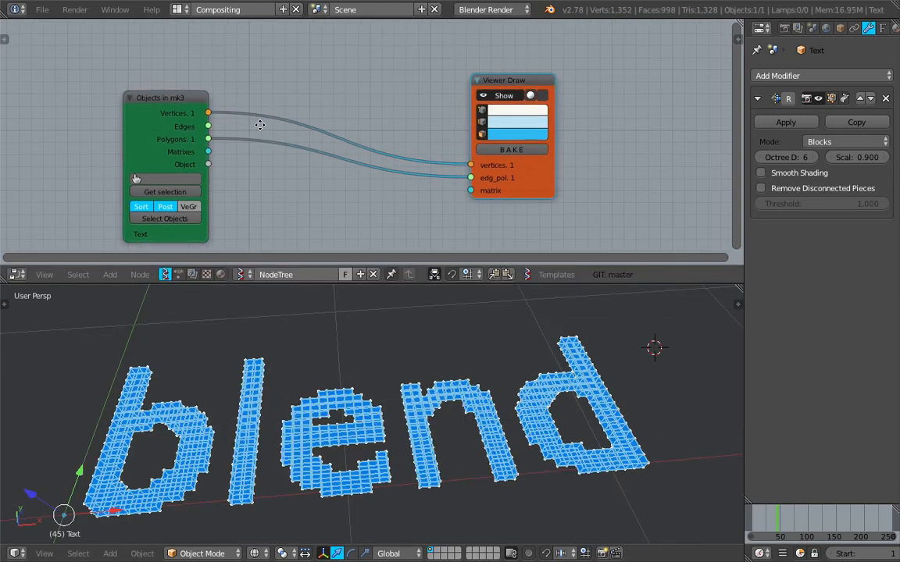
{"action": "left_click", "coordinate": [172, 101]}
{"action": "left_click_drag", "start_coordinate": [173, 100], "coordinate": [124, 95]}
{"action": "key", "text": "ctrl+f"}
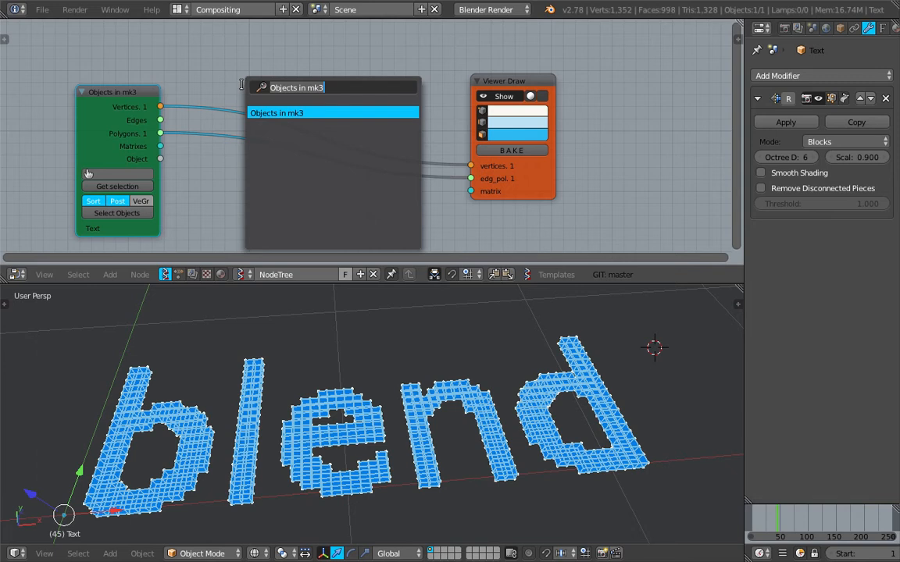
{"action": "type", "text": "rewi"}
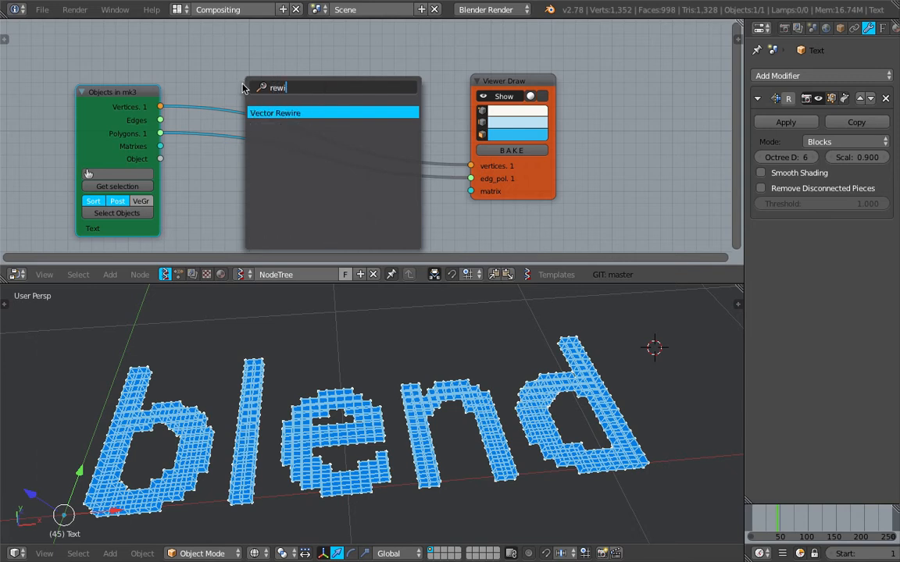
{"action": "key", "text": "Return"}
{"action": "left_click", "coordinate": [314, 74]}
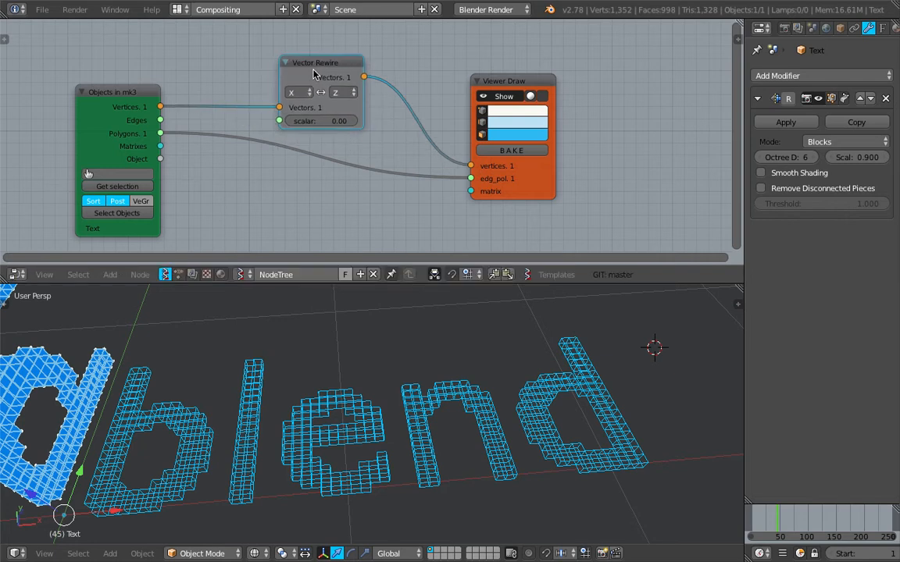
Set the Vector Rewire node to swap Scalar with Z
{"action": "middle_click_drag", "start_coordinate": [314, 75], "coordinate": [347, 91]}
{"action": "left_click", "coordinate": [338, 113]}
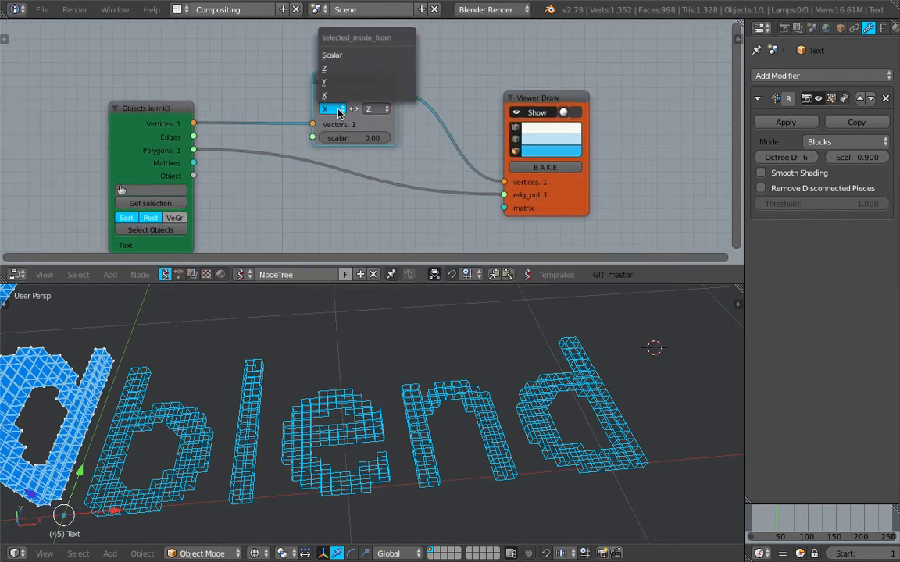
{"action": "left_click", "coordinate": [352, 55]}
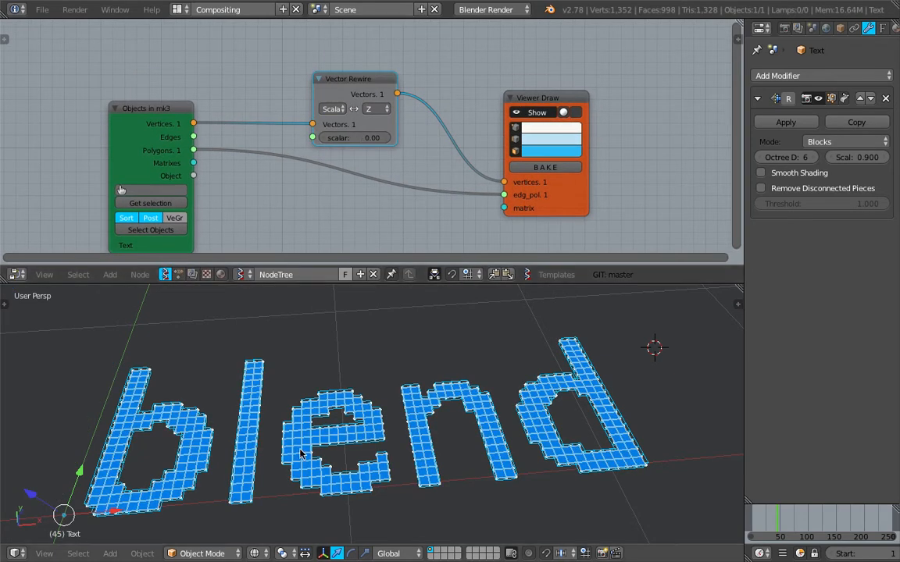
Examine the drawn polygons against the remeshed wireframe up close around the letter "e"
{"action": "scroll", "coordinate": [302, 454], "scroll_direction": "up", "scroll_amount": 4}
{"action": "middle_click_drag", "start_coordinate": [336, 446], "coordinate": [350, 370]}
{"action": "key", "text": "ctrl+s"}
{"action": "left_click", "coordinate": [349, 368]}
{"action": "scroll", "coordinate": [374, 396], "scroll_direction": "up", "scroll_amount": 8}
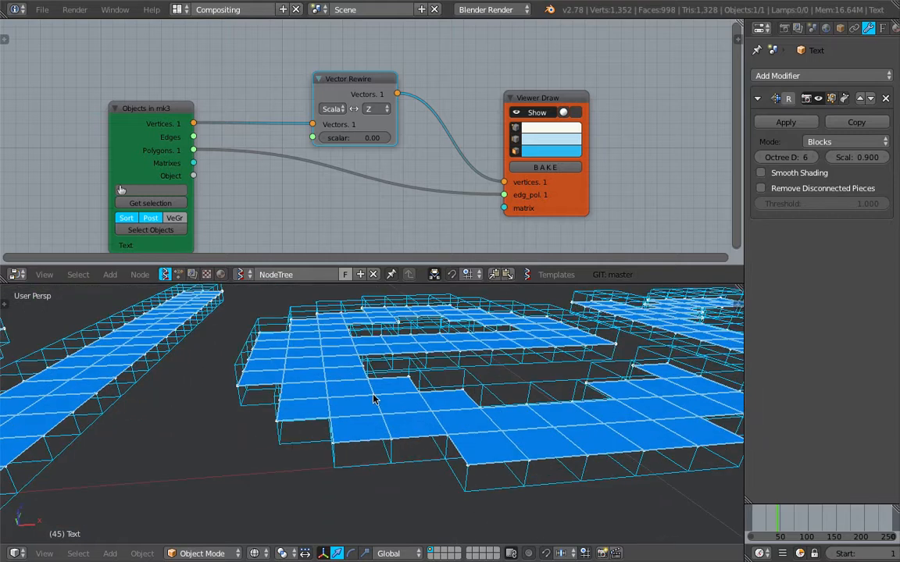
{"action": "scroll", "coordinate": [380, 390], "scroll_direction": "down", "scroll_amount": 4}
{"action": "middle_click_drag", "start_coordinate": [393, 396], "coordinate": [356, 415]}
{"action": "scroll", "coordinate": [393, 379], "scroll_direction": "down", "scroll_amount": 3}
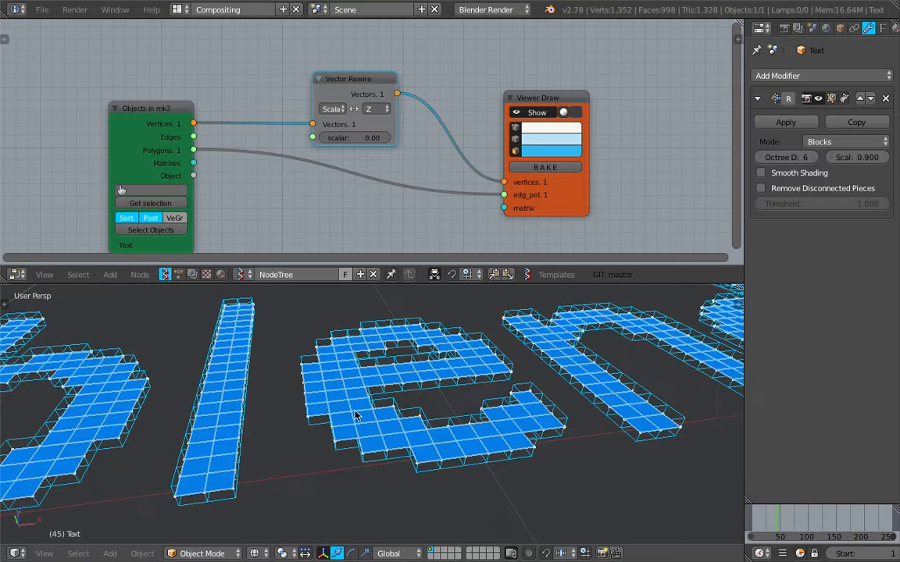
{"action": "scroll", "coordinate": [330, 373], "scroll_direction": "down", "scroll_amount": 2}
Add a Remove Doubles node to the node tree near Viewer Draw
{"action": "middle_click_drag", "start_coordinate": [496, 129], "coordinate": [404, 153]}
{"action": "key", "text": "shift+a"}
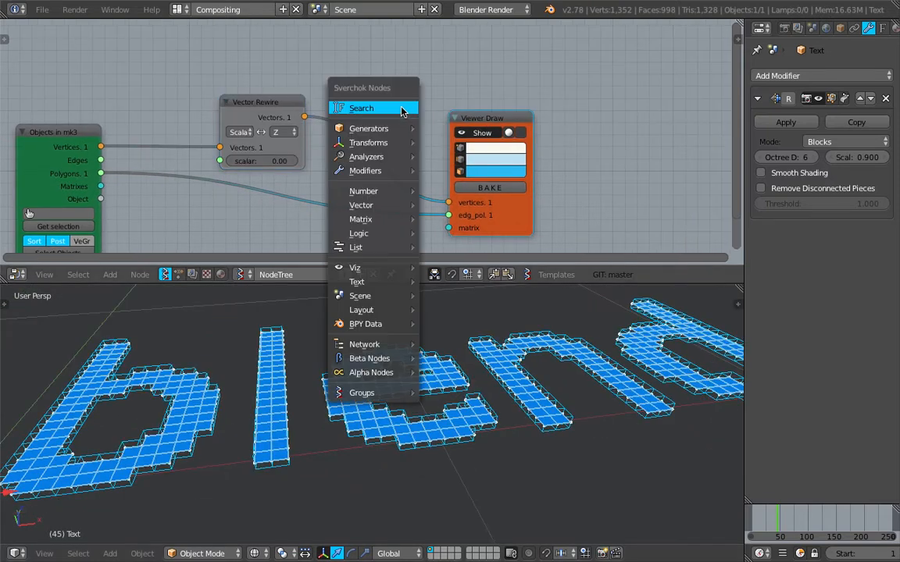
{"action": "left_click", "coordinate": [399, 107]}
{"action": "type", "text": "remo"}
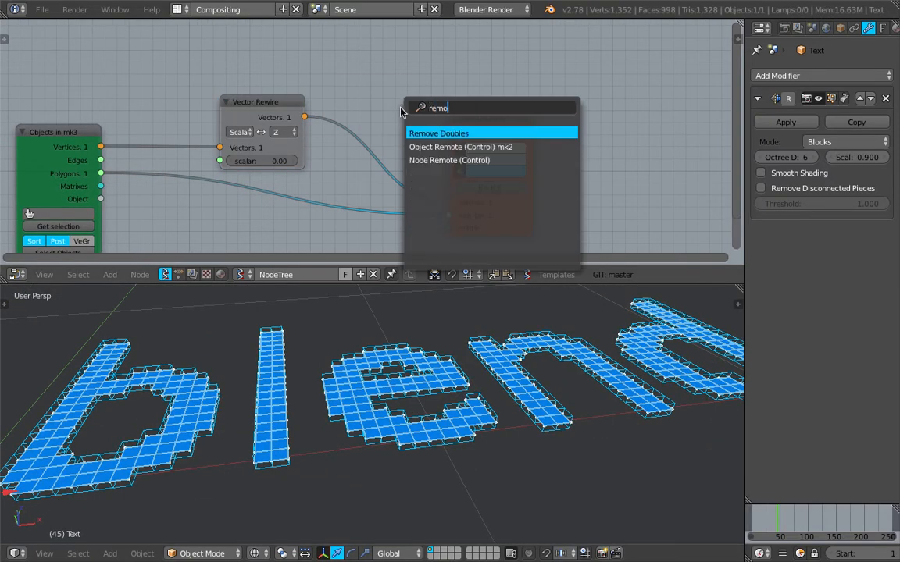
{"action": "key", "text": "Return"}
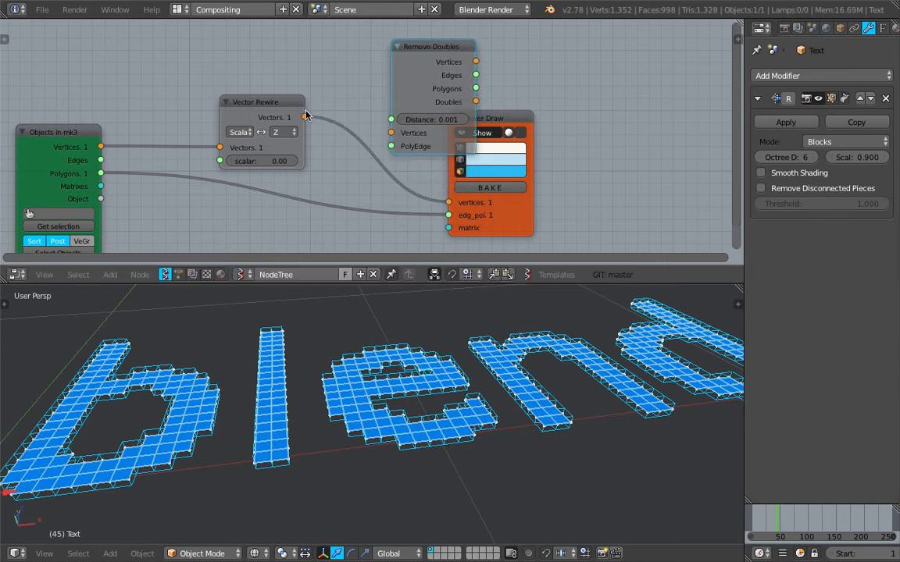
Feed Remove Doubles with Vector Rewire's Vectors in Vertices and Objects in mk3's Polygons in PolyEdge, repositioning the nodes for clearance
{"action": "left_click_drag", "start_coordinate": [305, 116], "coordinate": [390, 132]}
{"action": "left_click_drag", "start_coordinate": [442, 74], "coordinate": [425, 50]}
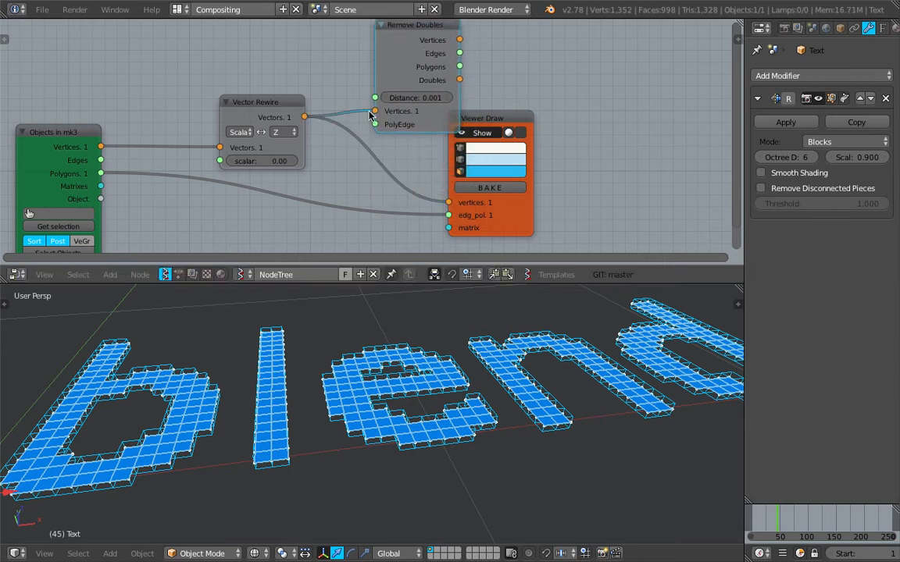
{"action": "left_click_drag", "start_coordinate": [274, 101], "coordinate": [230, 75]}
{"action": "left_click_drag", "start_coordinate": [100, 172], "coordinate": [375, 125]}
Link Remove Doubles' Vertices and Polygons outputs to Viewer Draw's vertices and edg_pol inputs, and check the drawn text
{"action": "mouse_move", "coordinate": [392, 64]}
{"action": "left_mouse_down"}
{"action": "mouse_move", "coordinate": [332, 78]}
{"action": "mouse_move", "coordinate": [425, 207]}
{"action": "mouse_move", "coordinate": [449, 202]}
{"action": "left_mouse_up"}
{"action": "left_click_drag", "start_coordinate": [401, 79], "coordinate": [437, 173]}
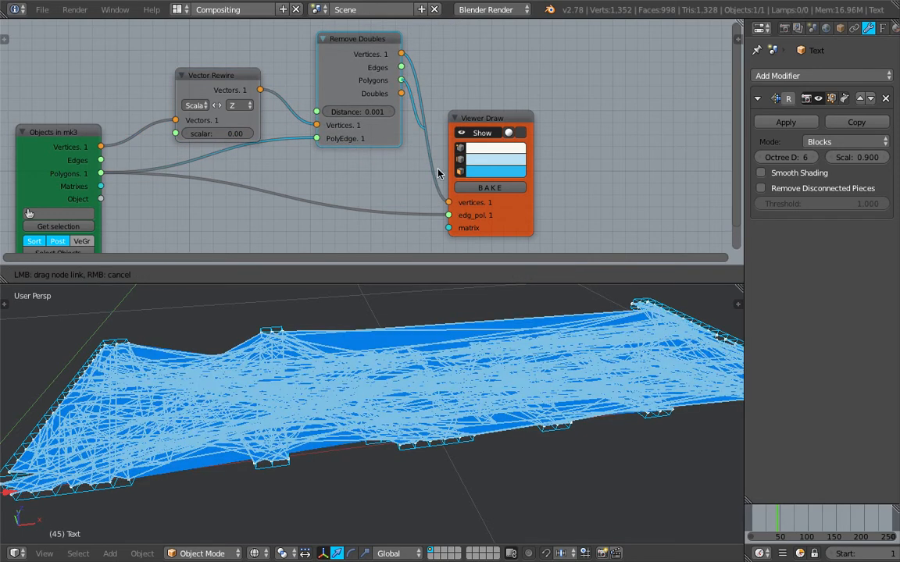
{"action": "left_click_drag", "start_coordinate": [450, 217], "coordinate": [449, 215]}
{"action": "mouse_move", "coordinate": [402, 418]}
{"action": "middle_mouse_down"}
{"action": "mouse_move", "coordinate": [468, 407]}
{"action": "mouse_move", "coordinate": [447, 424]}
{"action": "mouse_move", "coordinate": [428, 424]}
{"action": "middle_mouse_up"}
{"action": "key", "text": "ctrl+s"}
{"action": "left_click", "coordinate": [443, 423]}
{"action": "scroll", "coordinate": [440, 422], "scroll_direction": "down", "scroll_amount": 4}
{"action": "key", "text": "ctrl+s"}
{"action": "left_click", "coordinate": [428, 424]}
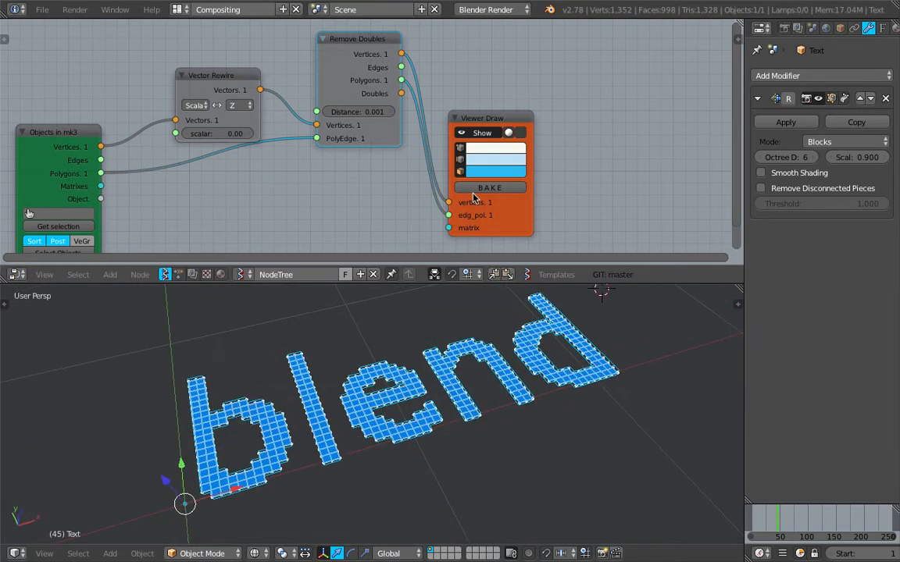
Split off an Outliner above the modifier properties and make the Text object unselectable in it
{"action": "left_click_drag", "start_coordinate": [896, 25], "coordinate": [886, 169]}
{"action": "left_click", "coordinate": [760, 28]}
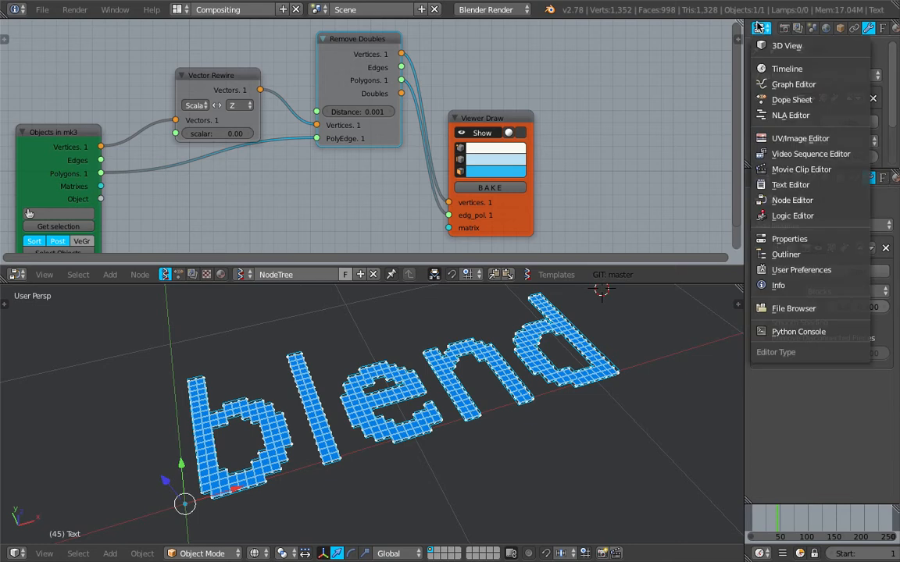
{"action": "left_click", "coordinate": [787, 254]}
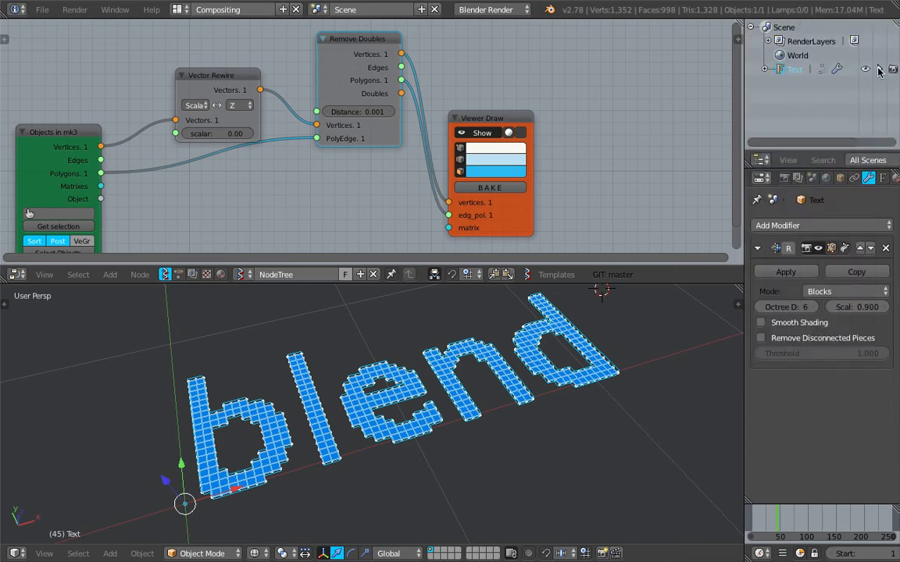
{"action": "middle_click_drag", "start_coordinate": [594, 344], "coordinate": [551, 328]}
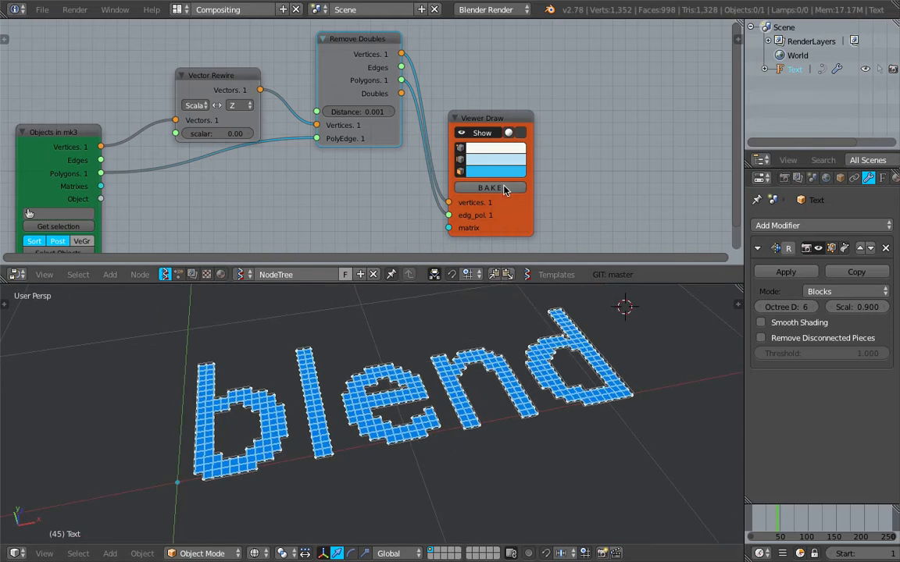
Bake the drawn text into a mesh and move the baked copy away from the original text, inspecting its faces
{"action": "left_click", "coordinate": [503, 189]}
{"action": "scroll", "coordinate": [524, 380], "scroll_direction": "down", "scroll_amount": 4}
{"action": "middle_click_drag", "start_coordinate": [402, 430], "coordinate": [331, 441]}
{"action": "left_click_drag", "start_coordinate": [296, 429], "coordinate": [238, 372]}
{"action": "scroll", "coordinate": [383, 399], "scroll_direction": "up", "scroll_amount": 1}
{"action": "middle_click_drag", "start_coordinate": [383, 399], "coordinate": [404, 468], "text": "shift"}
{"action": "middle_click_drag", "start_coordinate": [405, 459], "coordinate": [347, 467]}
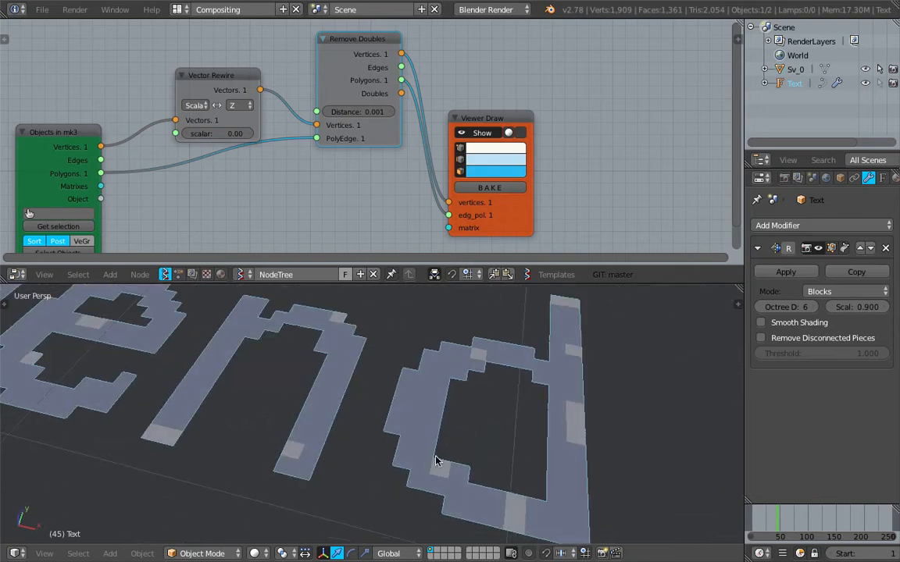
{"action": "middle_click_drag", "start_coordinate": [389, 416], "coordinate": [451, 412]}
{"action": "key", "text": "Tab"}
{"action": "key", "text": "Tab"}
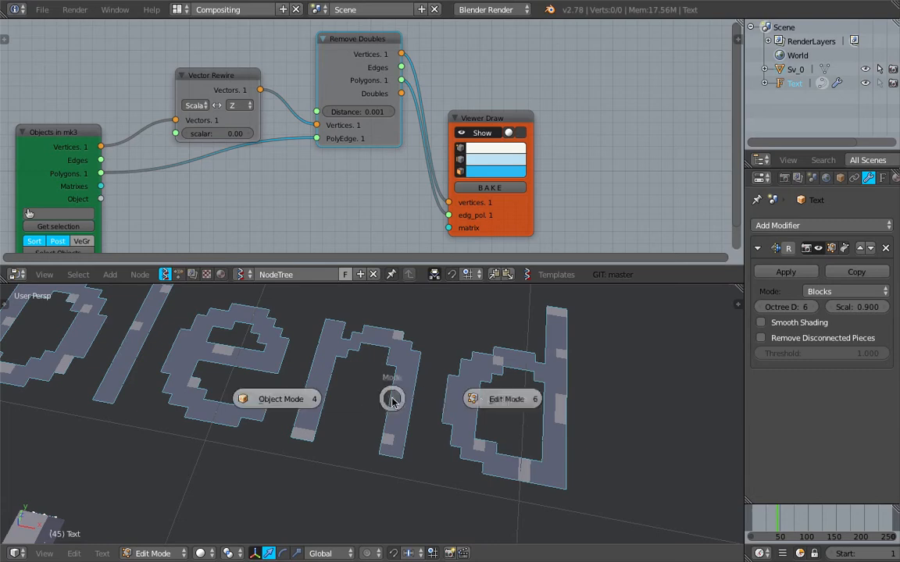
{"action": "left_click", "coordinate": [470, 400]}
{"action": "scroll", "coordinate": [470, 402], "scroll_direction": "down", "scroll_amount": 3}
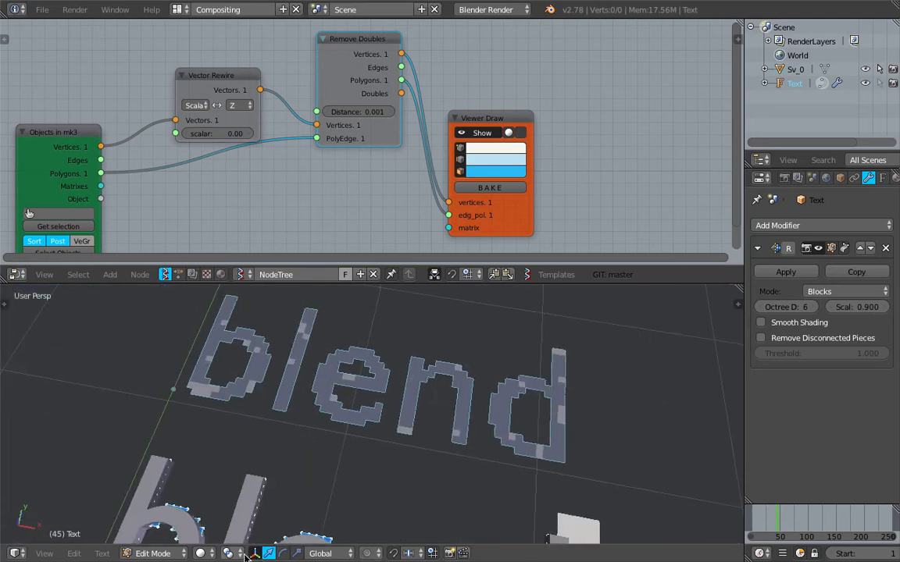
{"action": "middle_click_drag", "start_coordinate": [380, 476], "coordinate": [407, 394]}
{"action": "key", "text": "Tab"}
{"action": "left_click", "coordinate": [293, 392]}
Make the normals of the whole baked mesh consistent in Edit Mode, and return to Object Mode
{"action": "right_click", "coordinate": [160, 433]}
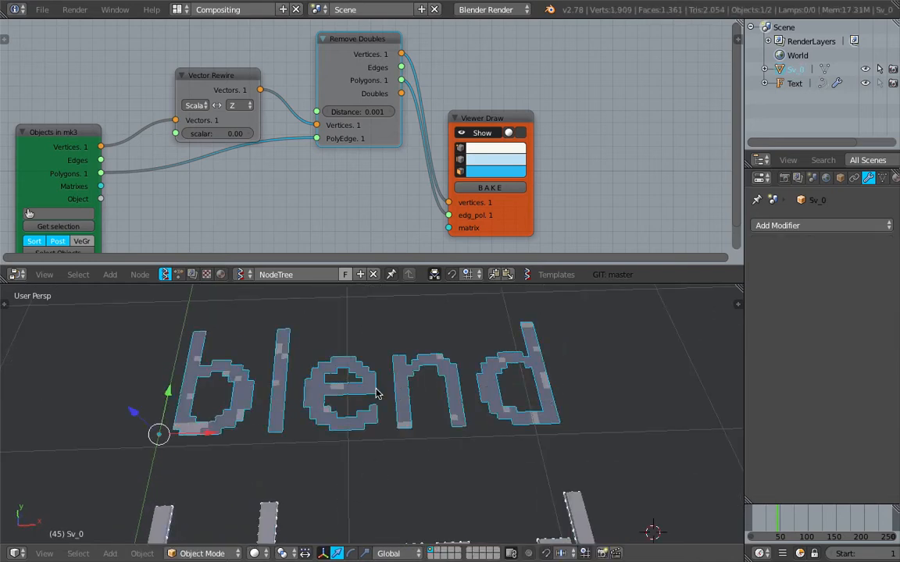
{"action": "key", "text": "Tab"}
{"action": "left_click", "coordinate": [433, 390]}
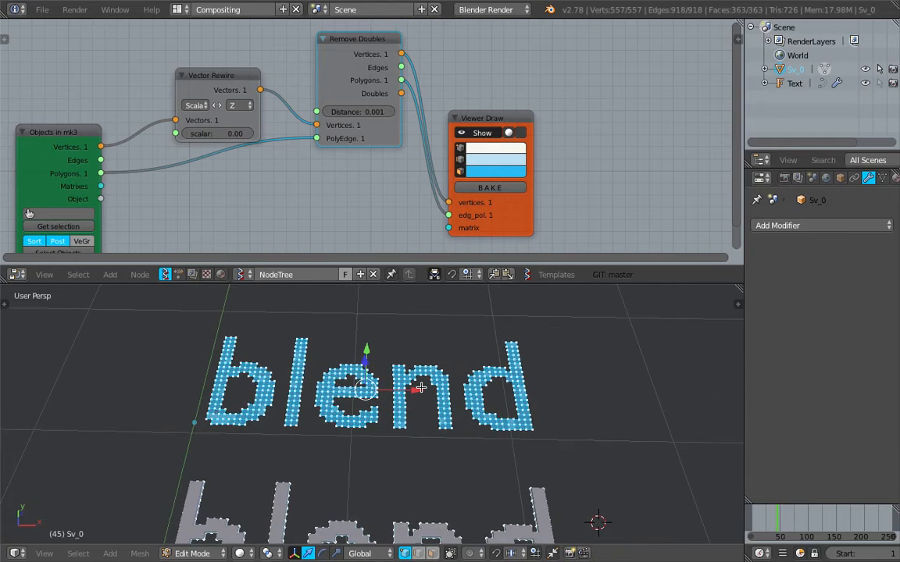
{"action": "scroll", "coordinate": [421, 389], "scroll_direction": "up", "scroll_amount": 2}
{"action": "key", "text": "space"}
{"action": "type", "text": "nrm"}
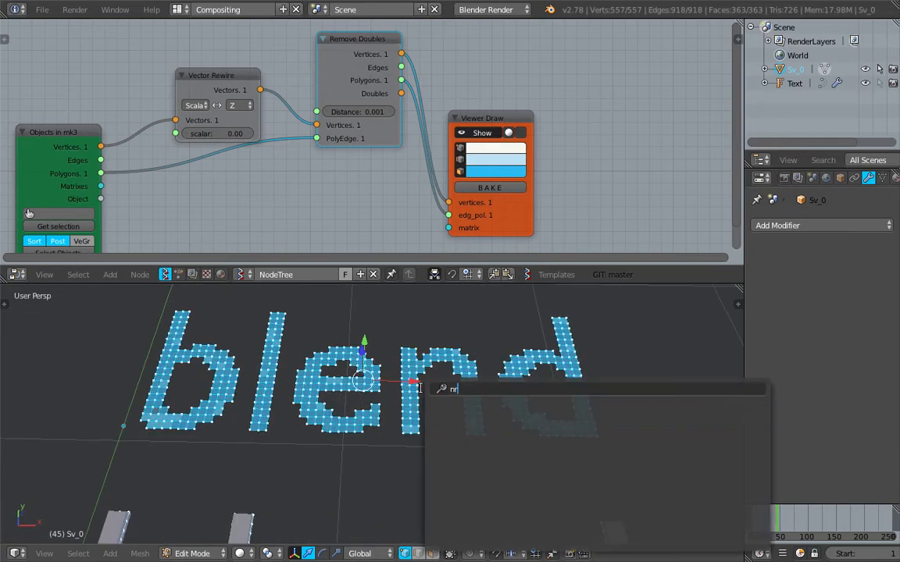
{"action": "key", "text": "BackSpace"}
{"action": "type", "text": "ormal"}
{"action": "key", "text": "Down"}
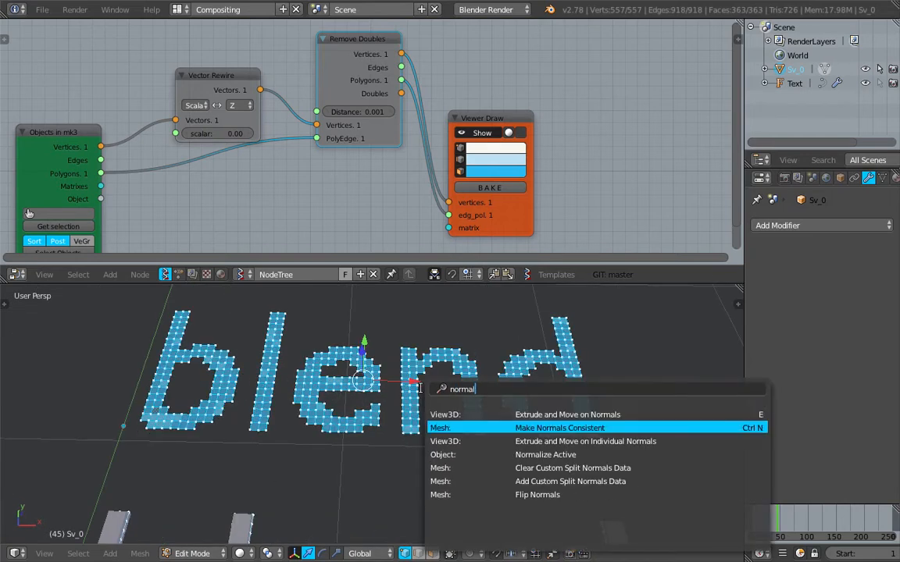
{"action": "key", "text": "Return"}
{"action": "key", "text": "Tab"}
{"action": "left_click", "coordinate": [332, 388]}
Delete the baked mesh, keeping only the original text object
{"action": "middle_click_drag", "start_coordinate": [332, 388], "coordinate": [455, 406]}
{"action": "middle_click_drag", "start_coordinate": [465, 364], "coordinate": [460, 415]}
{"action": "scroll", "coordinate": [377, 433], "scroll_direction": "down", "scroll_amount": 3}
{"action": "key", "text": "x"}
{"action": "left_click", "coordinate": [368, 389]}
{"action": "scroll", "coordinate": [367, 394], "scroll_direction": "up", "scroll_amount": 6}
{"action": "scroll", "coordinate": [460, 375], "scroll_direction": "up", "scroll_amount": 3}
Save the scene over the existing blend file
{"action": "key", "text": "ctrl+s"}
{"action": "left_click", "coordinate": [450, 381]}
{"action": "scroll", "coordinate": [460, 416], "scroll_direction": "down", "scroll_amount": 2}
{"action": "key", "text": "ctrl+s"}
{"action": "left_click", "coordinate": [460, 415]}
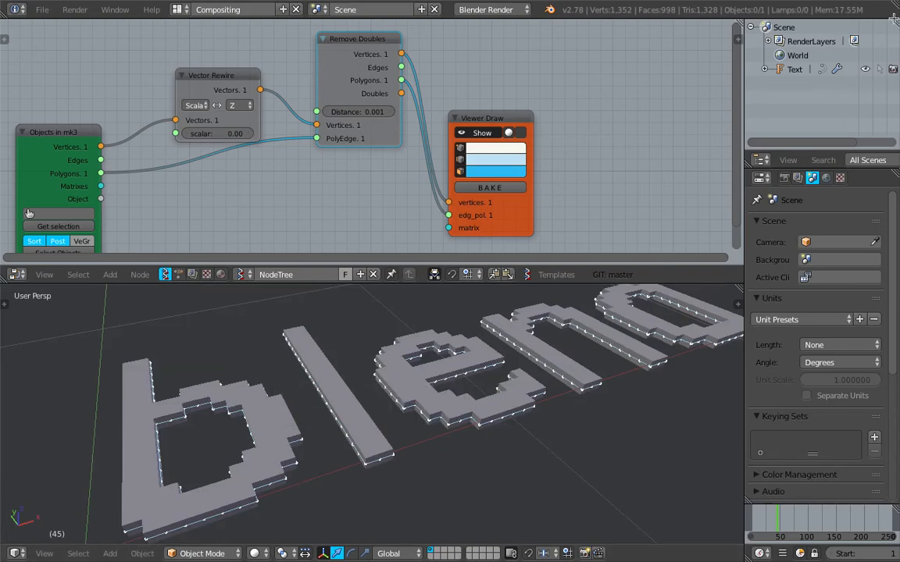
Hide the text object to examine the drawn grid on its own, and show the object again
{"action": "left_click", "coordinate": [866, 69]}
{"action": "middle_click_drag", "start_coordinate": [547, 328], "coordinate": [493, 383]}
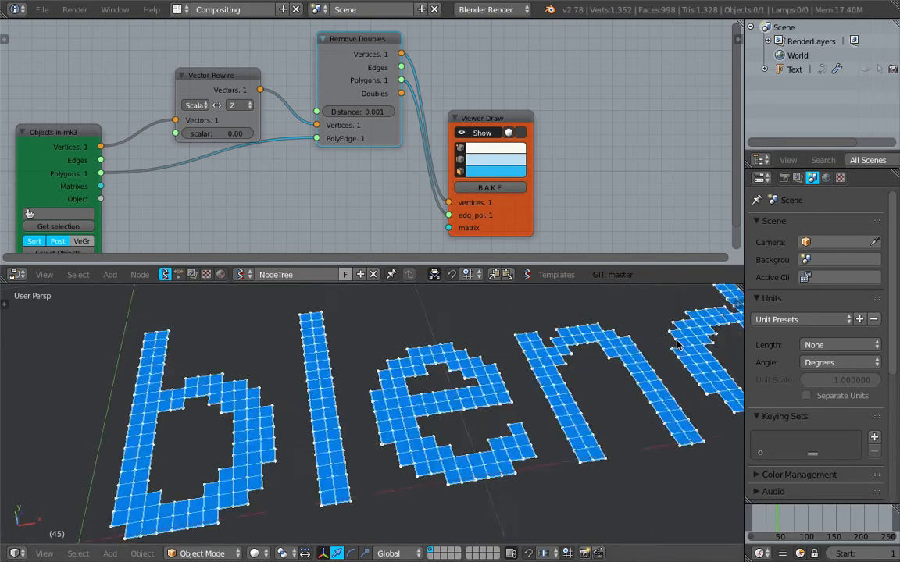
{"action": "scroll", "coordinate": [486, 387], "scroll_direction": "down", "scroll_amount": 4}
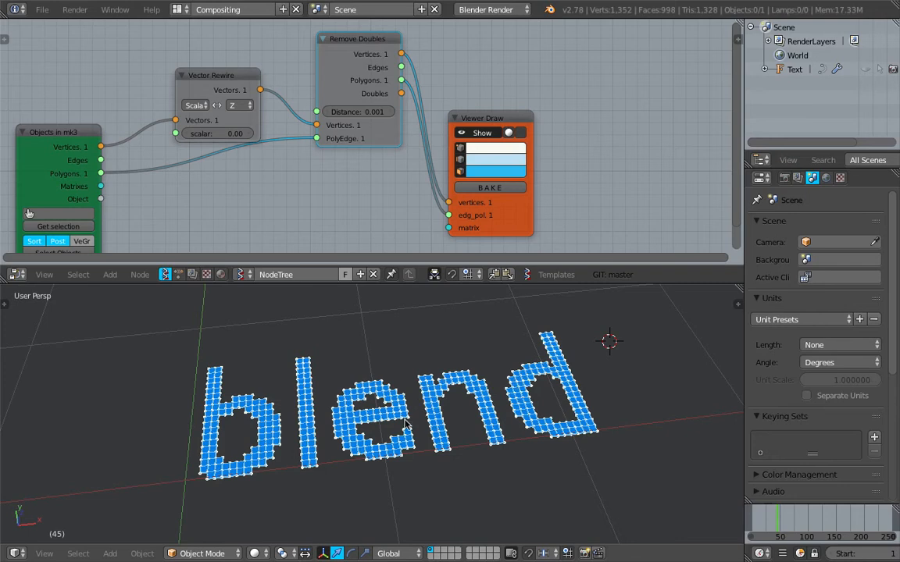
{"action": "middle_click_drag", "start_coordinate": [406, 424], "coordinate": [416, 438]}
{"action": "left_click", "coordinate": [866, 70]}
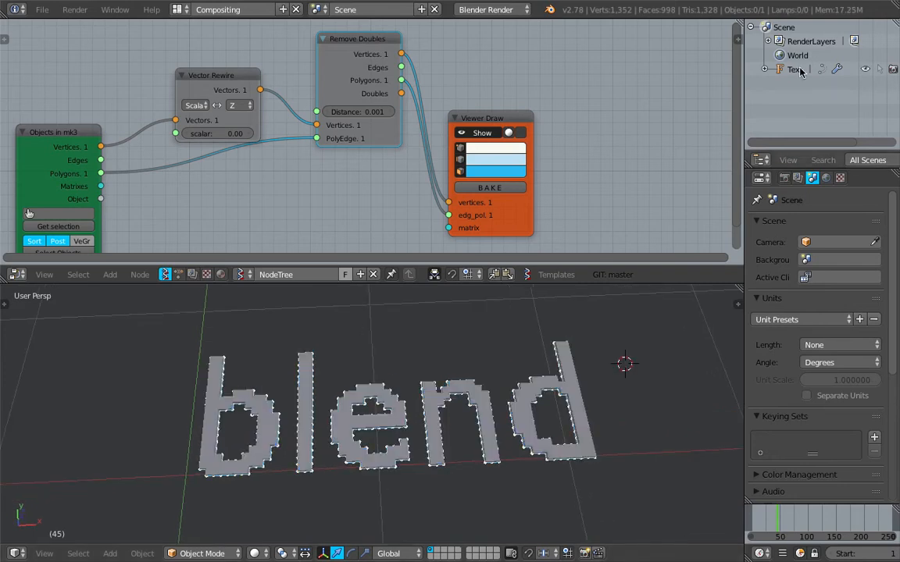
Change the text object's wording to "sverchok" and refresh the drawn grid by moving to frame 36
{"action": "left_click", "coordinate": [794, 70]}
{"action": "middle_click_drag", "start_coordinate": [519, 371], "coordinate": [534, 383]}
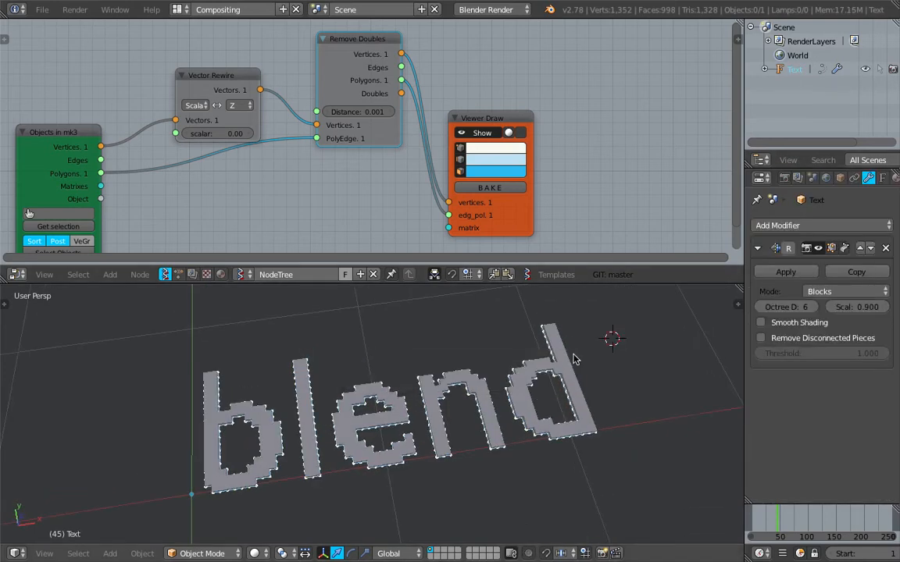
{"action": "key", "text": "Tab"}
{"action": "key", "text": "Left"}
{"action": "key", "text": "Left"}
{"action": "key", "text": "Left"}
{"action": "key", "text": "Left"}
{"action": "key", "text": "Left"}
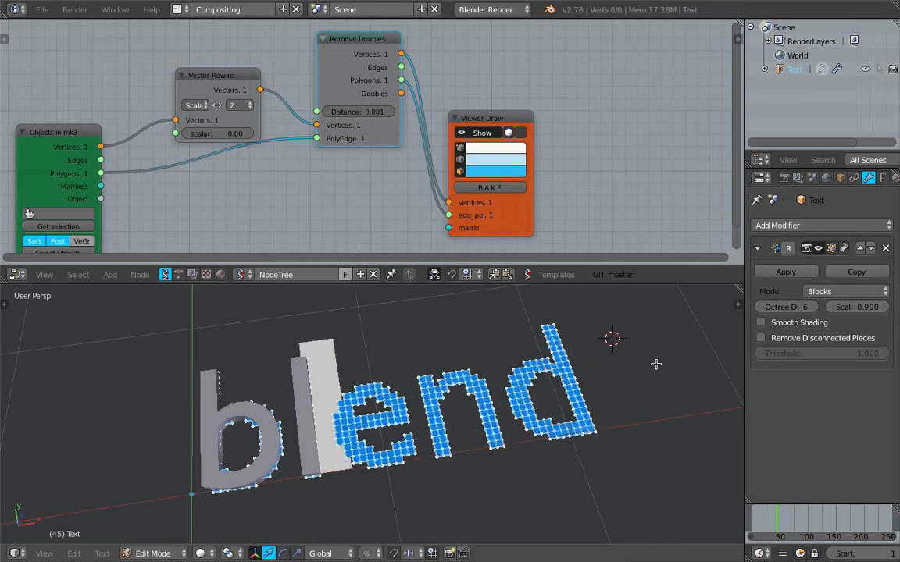
{"action": "type", "text": "sv"}
{"action": "key", "text": "End"}
{"action": "type", "text": "hok"}
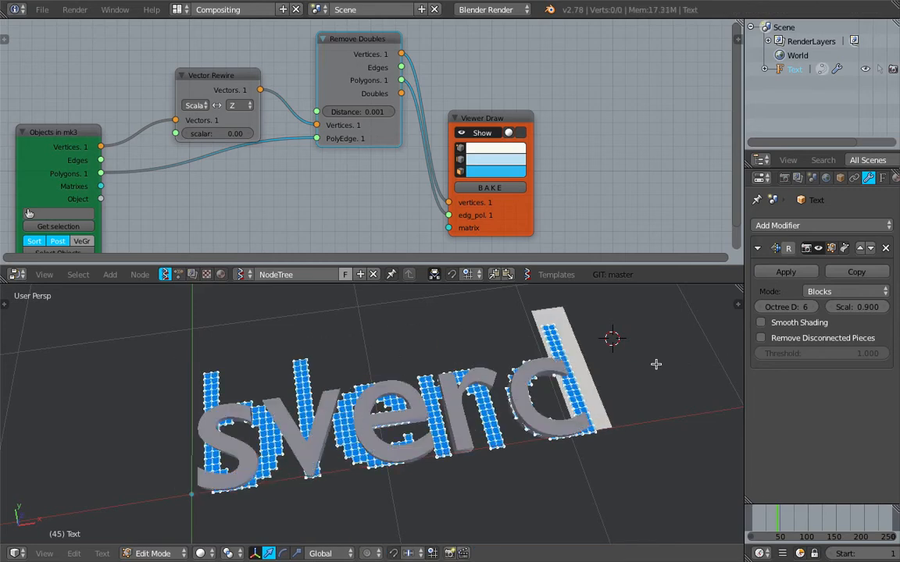
{"action": "key", "text": "Tab"}
{"action": "scroll", "coordinate": [527, 367], "scroll_direction": "up", "scroll_amount": 2}
{"action": "middle_click_drag", "start_coordinate": [593, 379], "coordinate": [517, 392], "text": "shift"}
{"action": "left_click", "coordinate": [772, 515]}
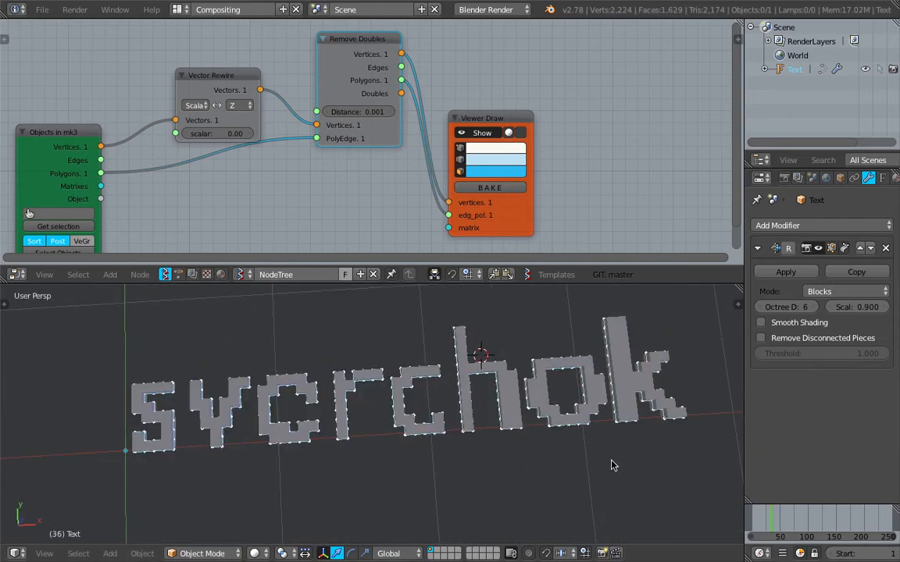
Save the file with the new wording over the existing blend file
{"action": "key", "text": "ctrl+s"}
{"action": "left_click", "coordinate": [518, 426]}
{"action": "key", "text": "ctrl+s"}
{"action": "left_click", "coordinate": [405, 395]}
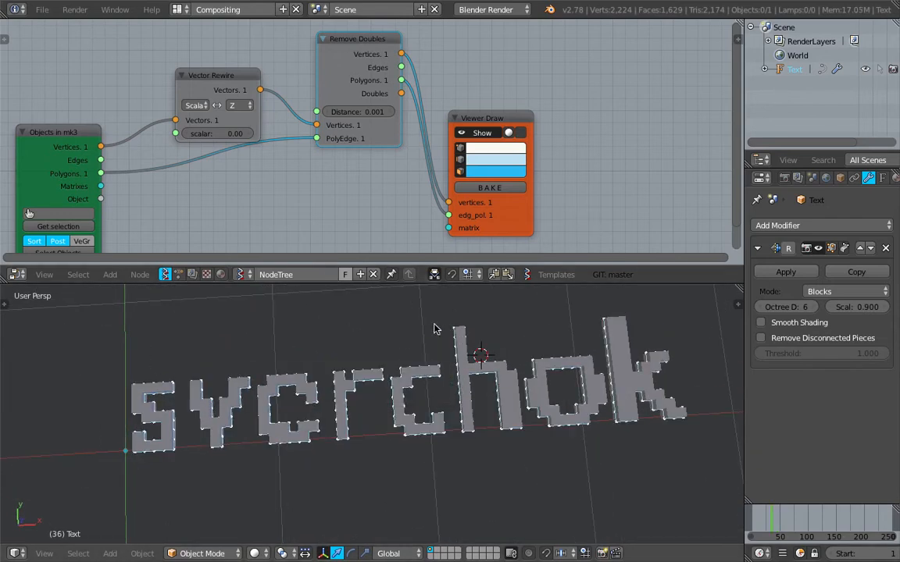
Raise the Remesh octree depth to 7 and refresh the drawn grid by moving to frame 28
{"action": "left_click", "coordinate": [813, 308]}
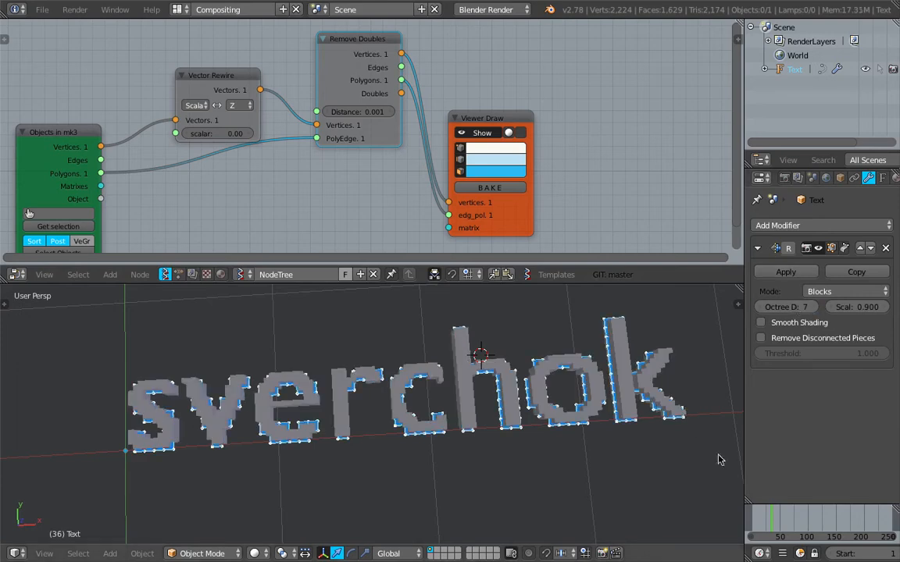
{"action": "left_click", "coordinate": [766, 522]}
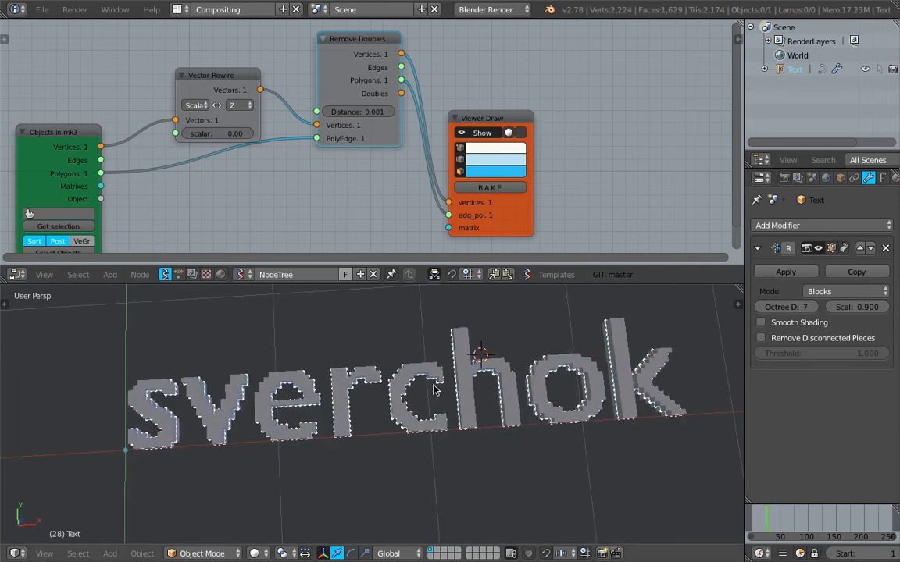
{"action": "middle_click_drag", "start_coordinate": [406, 342], "coordinate": [469, 385]}
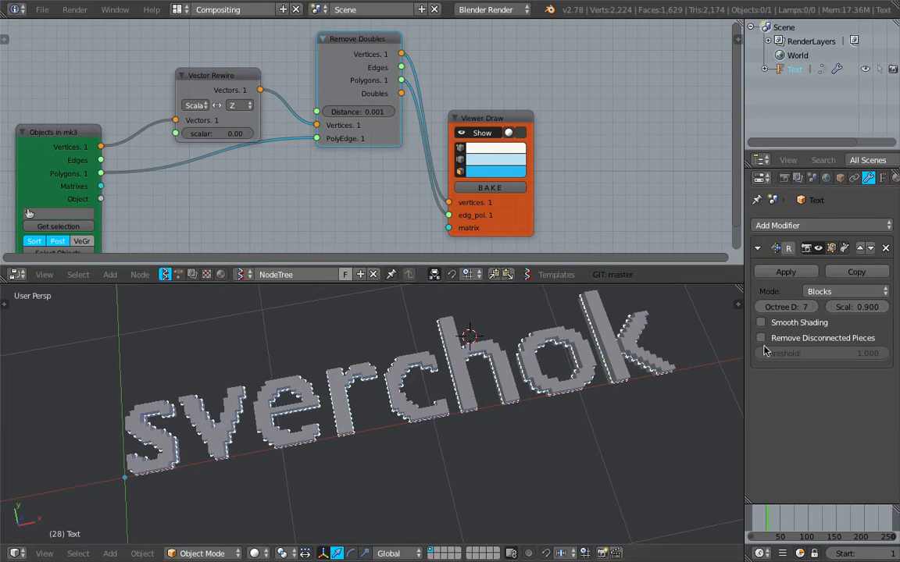
Lower the Remesh octree depth to 6 and refresh the drawn grid by moving to frame 54
{"action": "left_click", "coordinate": [761, 307]}
{"action": "middle_click_drag", "start_coordinate": [668, 382], "coordinate": [645, 393]}
{"action": "left_click", "coordinate": [783, 522]}
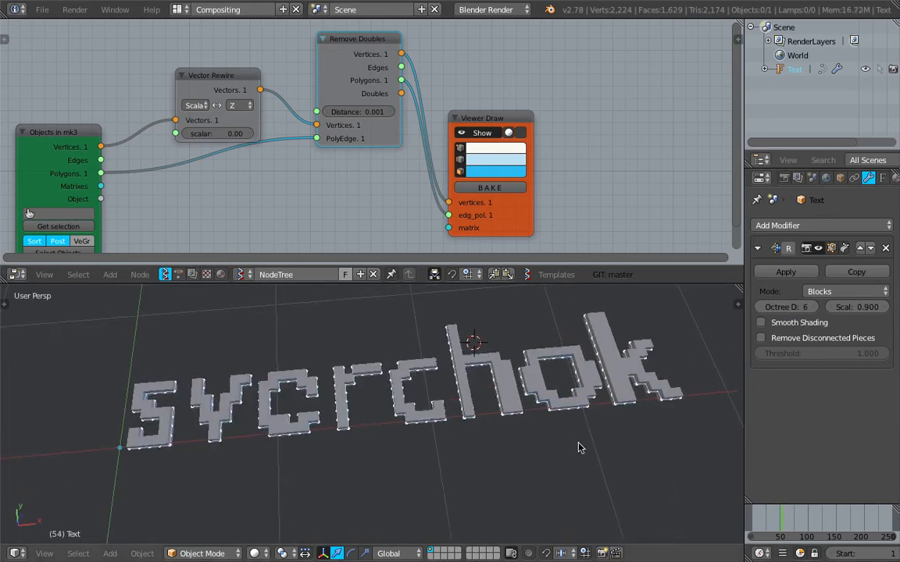
Hide the text object so only the drawn grid shows, and save over the existing file
{"action": "left_click", "coordinate": [865, 69]}
{"action": "middle_click_drag", "start_coordinate": [528, 315], "coordinate": [499, 380]}
{"action": "key", "text": "ctrl+s"}
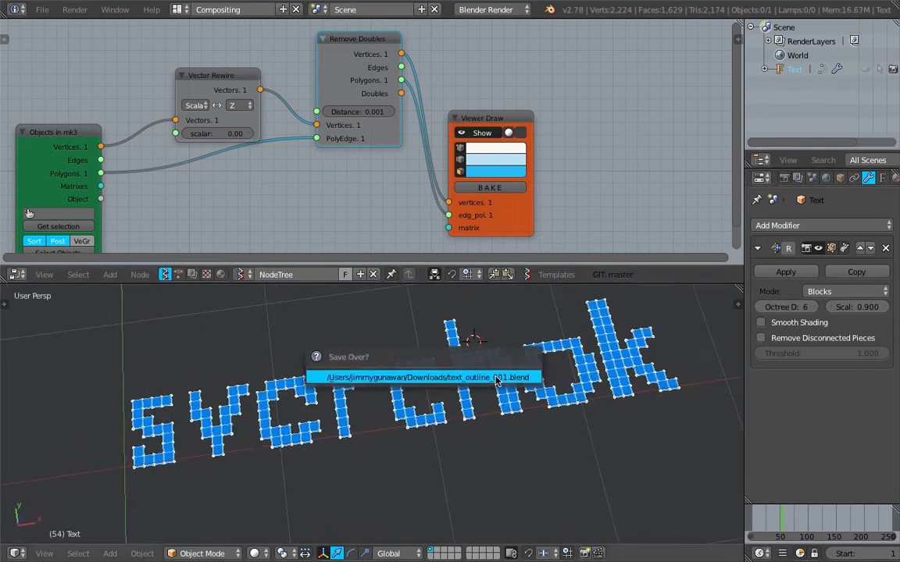
{"action": "left_click", "coordinate": [499, 380]}
Move Viewer Draw farther from Remove Doubles to make room for another node between them
{"action": "left_click_drag", "start_coordinate": [490, 118], "coordinate": [665, 89]}
{"action": "middle_click_drag", "start_coordinate": [485, 103], "coordinate": [423, 130]}
{"action": "scroll", "coordinate": [468, 386], "scroll_direction": "up", "scroll_amount": 1}
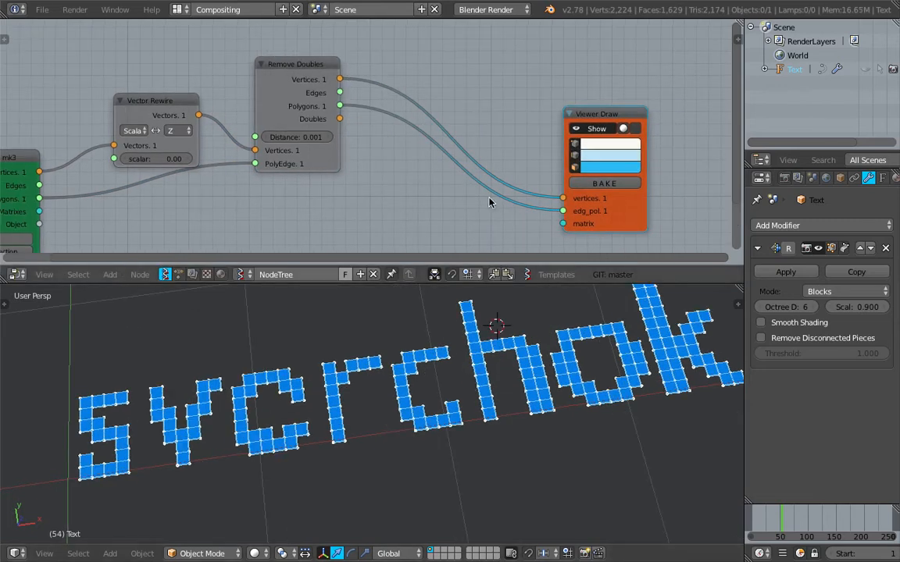
{"action": "middle_click_drag", "start_coordinate": [508, 203], "coordinate": [508, 199]}
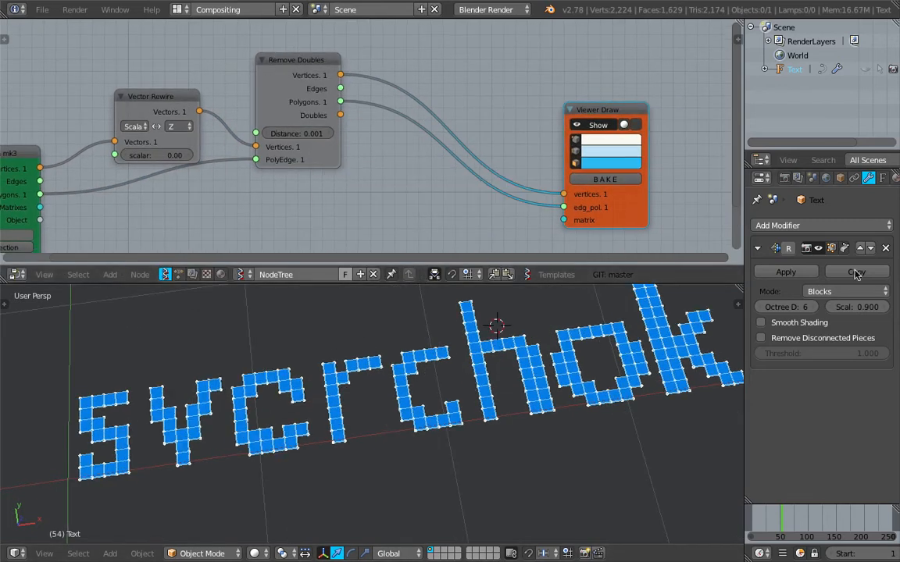
Set the Remesh octree depth to 7, refresh the grid at frame 59, and save over the existing file
{"action": "left_click", "coordinate": [812, 309]}
{"action": "left_click", "coordinate": [785, 531]}
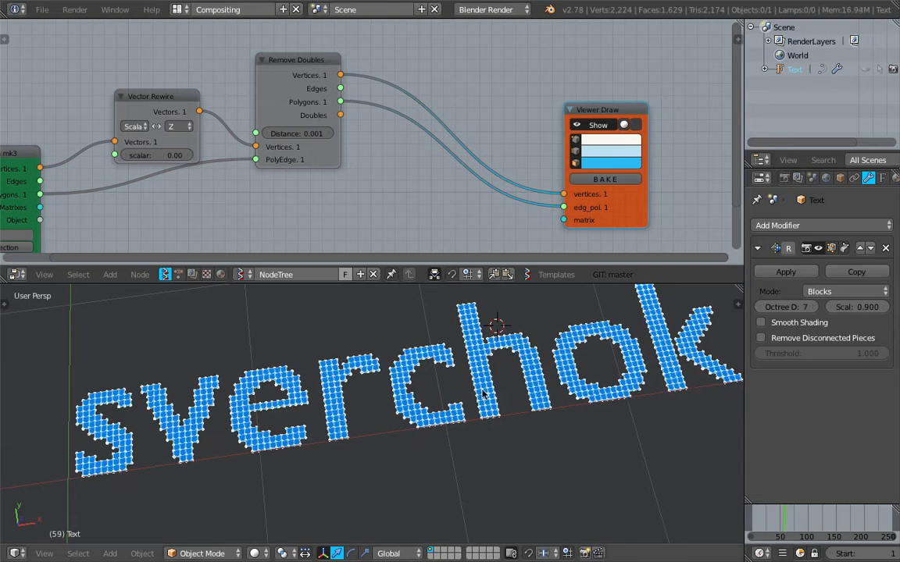
{"action": "key", "text": "ctrl+s"}
{"action": "left_click", "coordinate": [474, 389]}
Add a Mesh filter node between Remove Doubles and Viewer Draw
{"action": "middle_click_drag", "start_coordinate": [473, 78], "coordinate": [412, 125]}
{"action": "key", "text": "shift+a"}
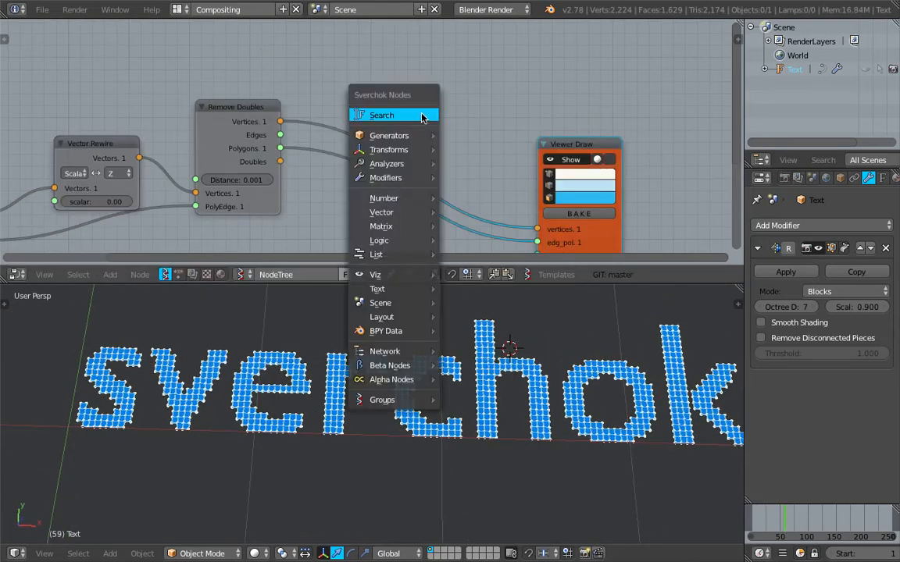
{"action": "left_click", "coordinate": [421, 115]}
{"action": "type", "text": "Remove Doubles"}
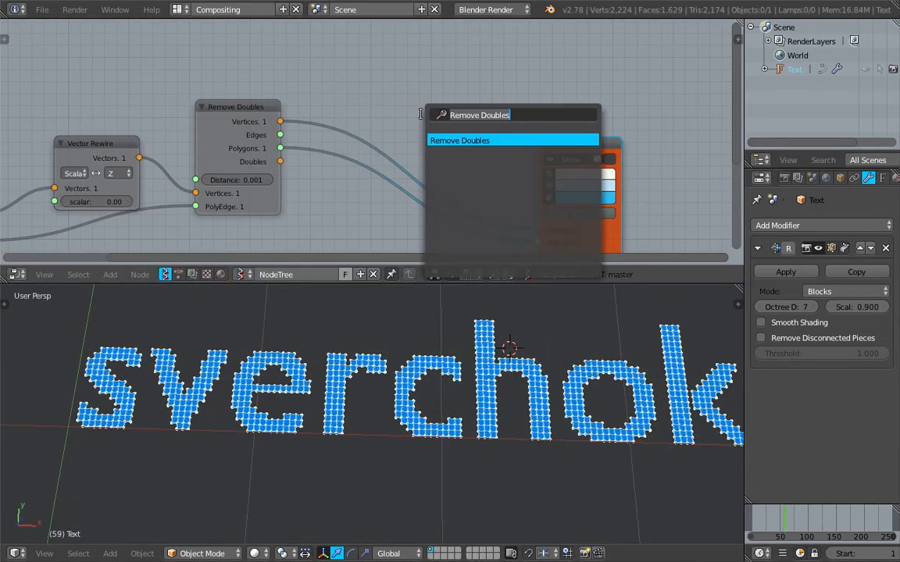
{"action": "type", "text": "mesh f"}
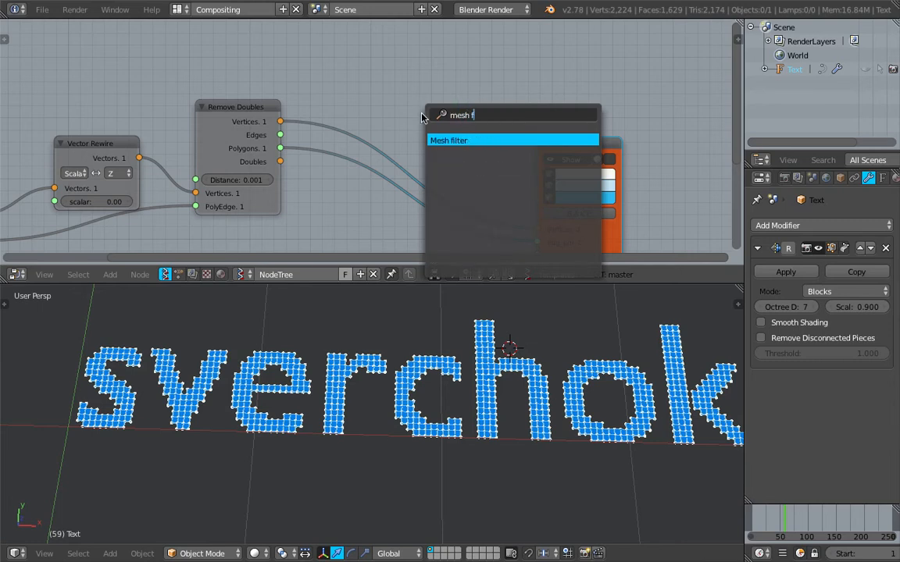
{"action": "key", "text": "Return"}
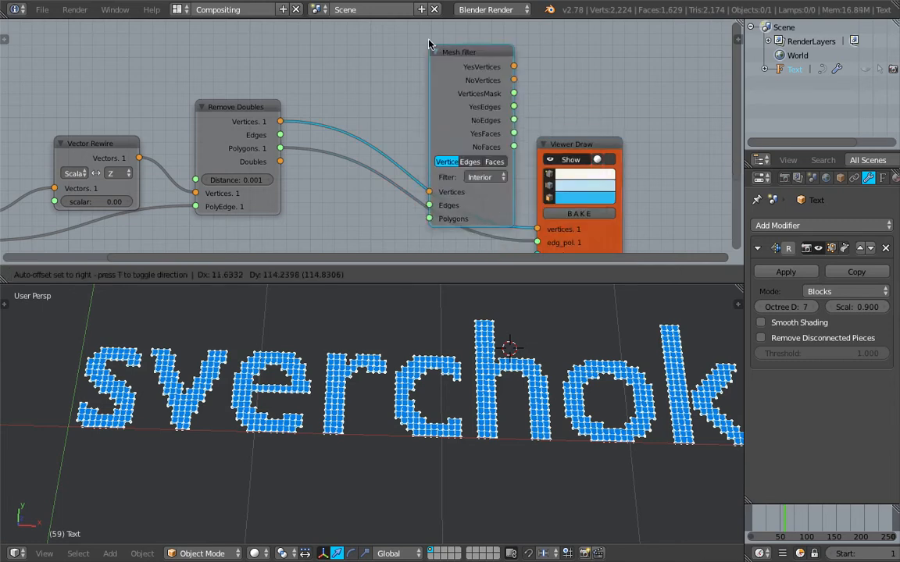
{"action": "left_click", "coordinate": [459, 247]}
{"action": "scroll", "coordinate": [402, 225], "scroll_direction": "down", "scroll_amount": 2}
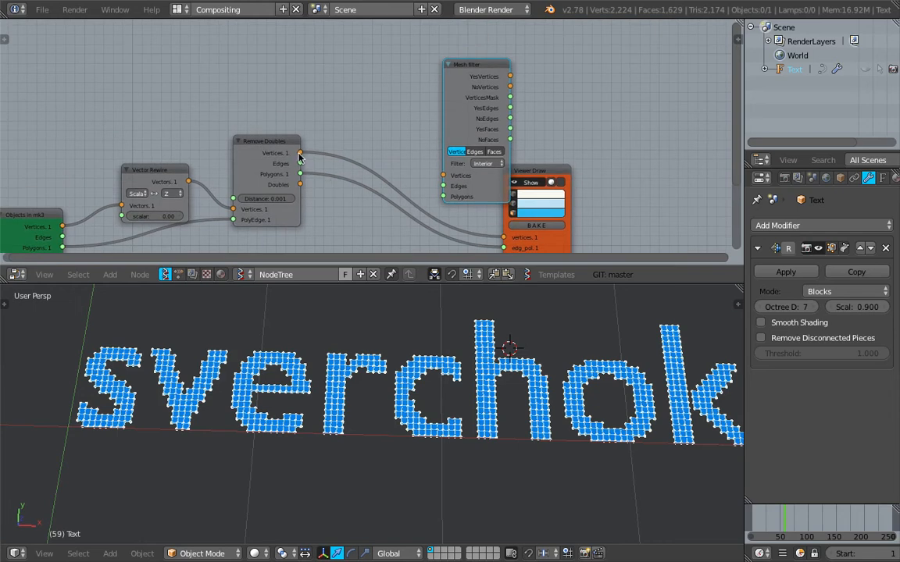
Connect the Vertices and Polygons outputs of Remove Doubles to Mesh filter, and move Viewer Draw clear of the Mesh filter node
{"action": "left_click_drag", "start_coordinate": [300, 153], "coordinate": [443, 176]}
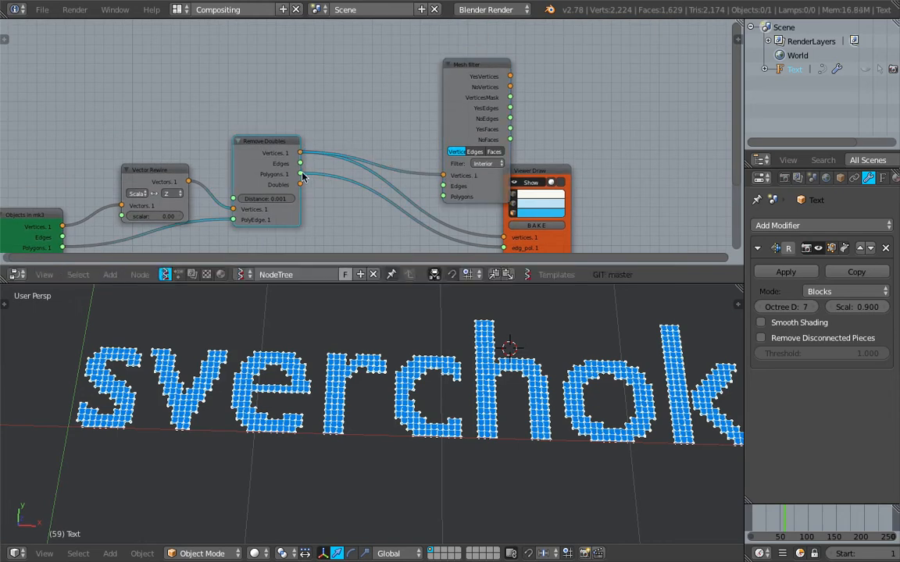
{"action": "left_click_drag", "start_coordinate": [300, 174], "coordinate": [452, 198]}
{"action": "left_click_drag", "start_coordinate": [539, 171], "coordinate": [606, 130]}
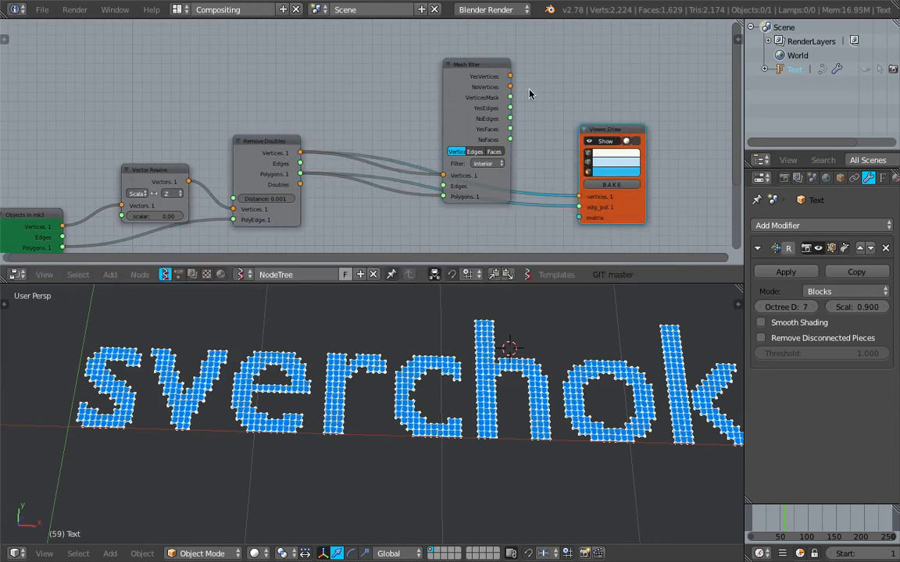
Feed YesVertices from Mesh filter into Viewer Draw's vertices and remove the direct polygon link so only points are drawn
{"action": "mouse_move", "coordinate": [510, 76]}
{"action": "left_mouse_down"}
{"action": "mouse_move", "coordinate": [568, 157]}
{"action": "mouse_move", "coordinate": [584, 199]}
{"action": "mouse_move", "coordinate": [547, 207]}
{"action": "left_mouse_up"}
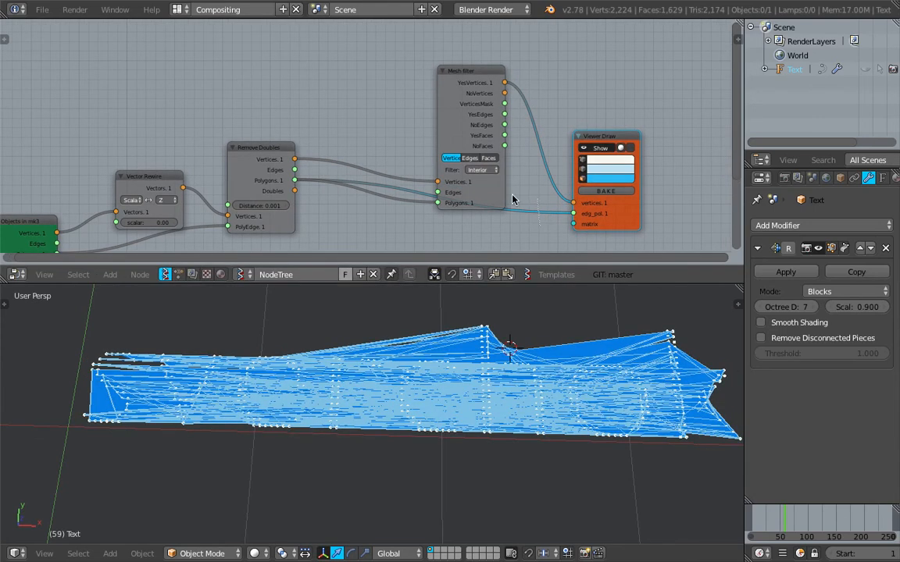
{"action": "scroll", "coordinate": [492, 195], "scroll_direction": "up", "scroll_amount": 2}
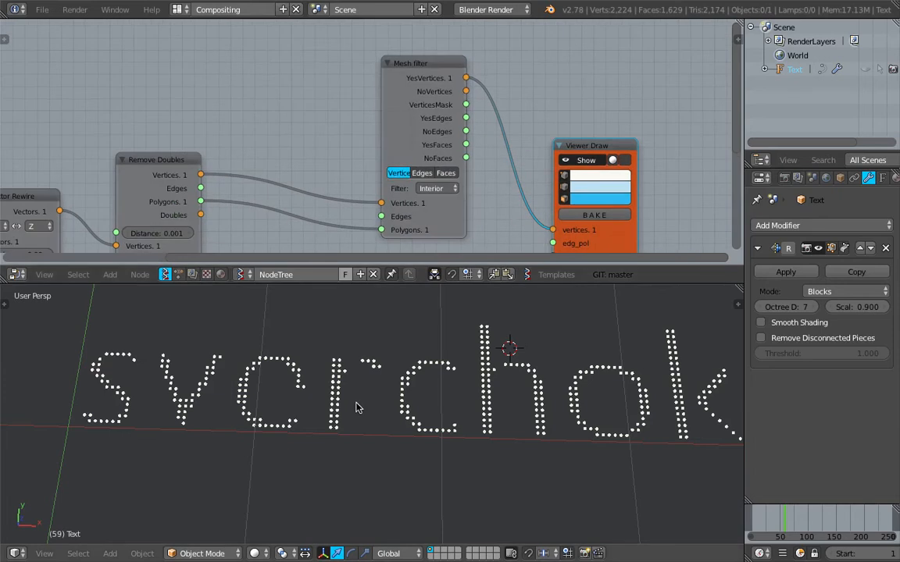
{"action": "scroll", "coordinate": [350, 410], "scroll_direction": "up", "scroll_amount": 1}
{"action": "middle_click_drag", "start_coordinate": [341, 414], "coordinate": [346, 393]}
{"action": "middle_click_drag", "start_coordinate": [405, 454], "coordinate": [420, 461]}
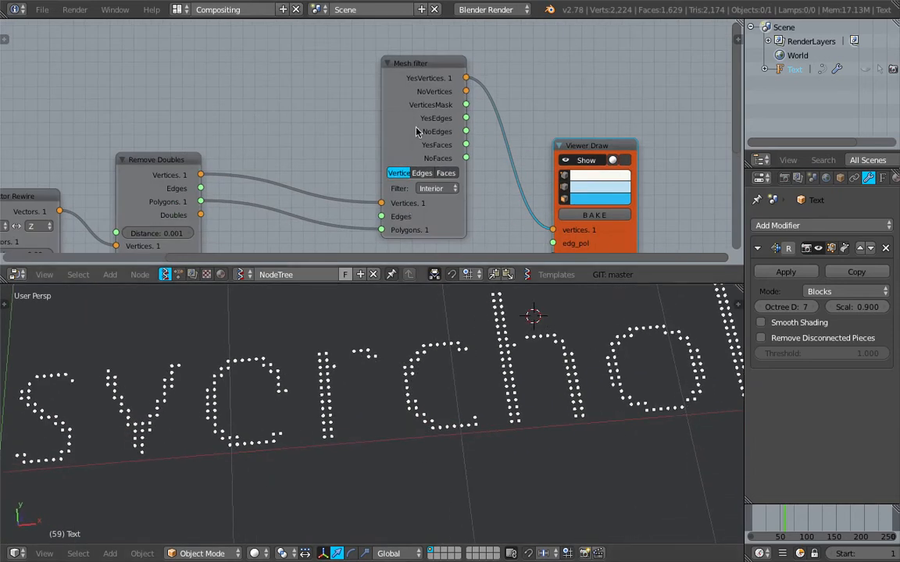
Set the Mesh filter's vertex filter to Boundary and examine the filtered points from several views
{"action": "left_click", "coordinate": [450, 189]}
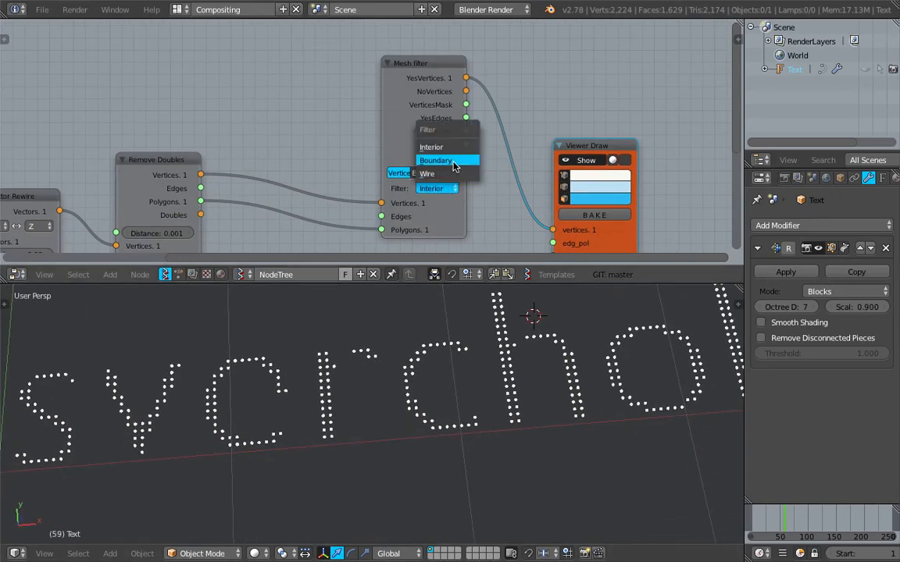
{"action": "left_click", "coordinate": [454, 166]}
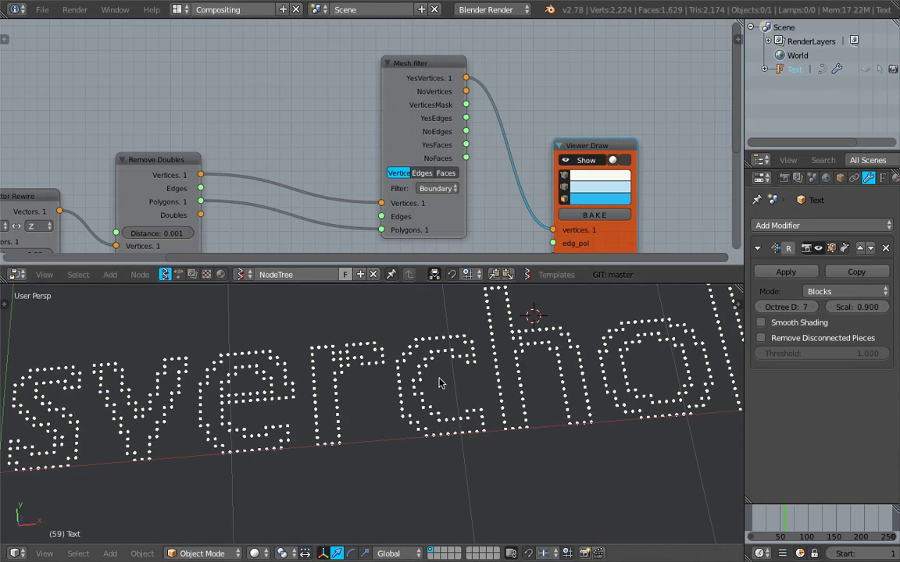
{"action": "scroll", "coordinate": [440, 382], "scroll_direction": "down", "scroll_amount": 1}
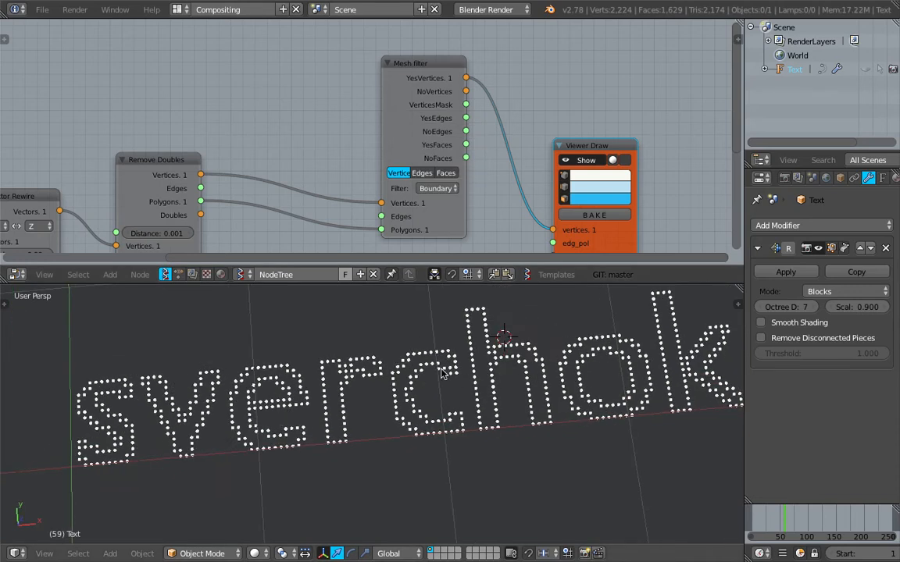
{"action": "middle_click_drag", "start_coordinate": [342, 417], "coordinate": [351, 381]}
{"action": "scroll", "coordinate": [352, 381], "scroll_direction": "up", "scroll_amount": 1}
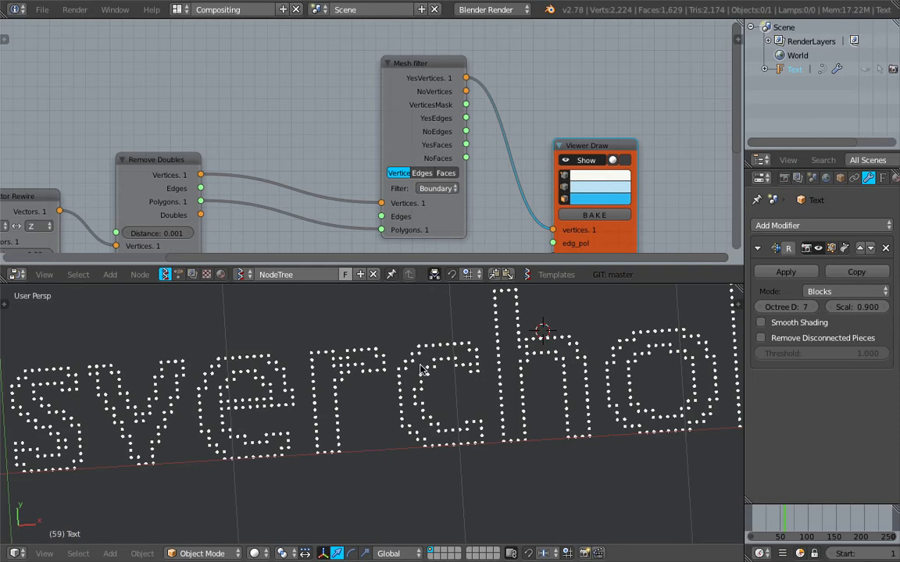
{"action": "scroll", "coordinate": [455, 403], "scroll_direction": "down", "scroll_amount": 3}
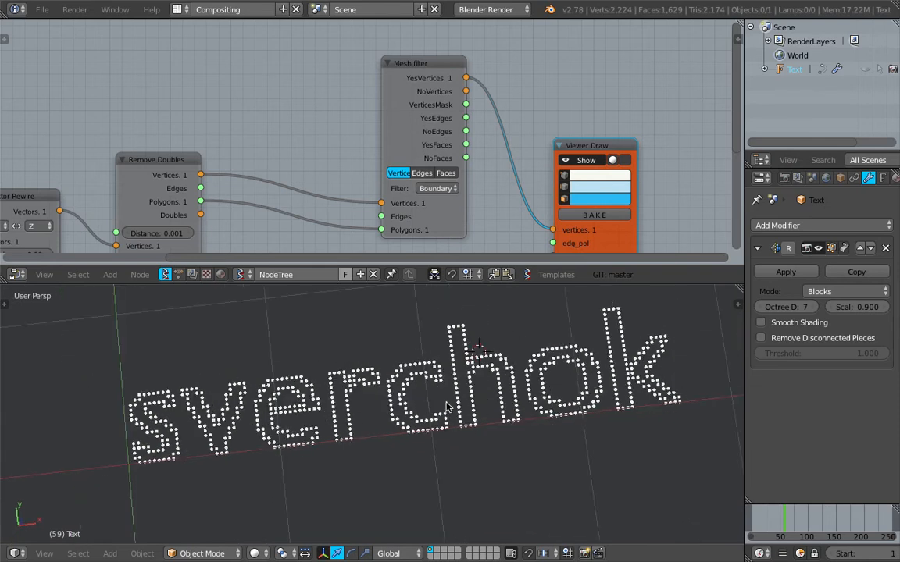
{"action": "middle_click_drag", "start_coordinate": [438, 436], "coordinate": [426, 434]}
Move Viewer Draw higher, beside the Mesh filter outputs, and save over the existing file
{"action": "left_click_drag", "start_coordinate": [600, 145], "coordinate": [617, 67]}
{"action": "key", "text": "ctrl+s"}
{"action": "key", "text": "Return"}
Connect YesEdges from Mesh filter to Viewer Draw's edg_pol input, and save over the existing file
{"action": "middle_click_drag", "start_coordinate": [481, 126], "coordinate": [379, 139]}
{"action": "scroll", "coordinate": [377, 140], "scroll_direction": "up", "scroll_amount": 3}
{"action": "left_click_drag", "start_coordinate": [386, 129], "coordinate": [518, 190]}
{"action": "scroll", "coordinate": [469, 371], "scroll_direction": "up", "scroll_amount": 6}
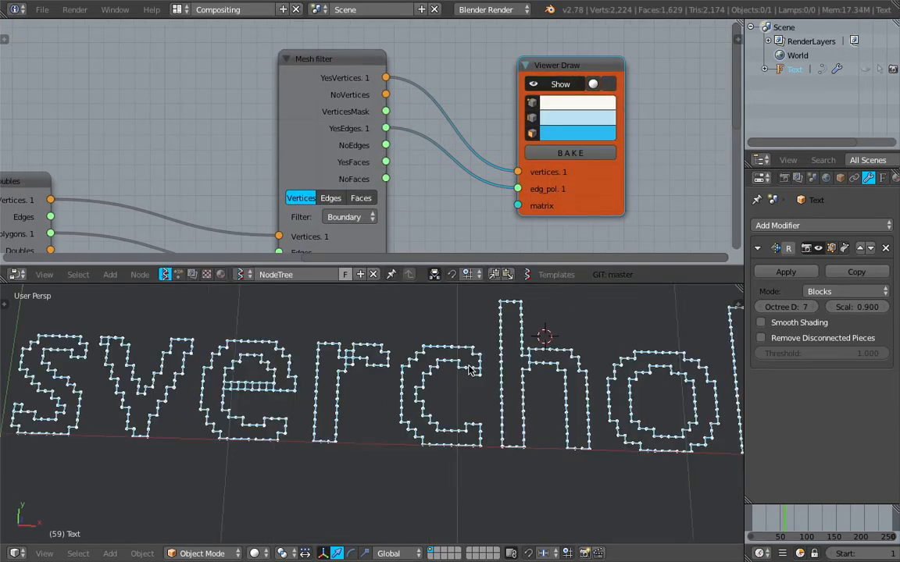
{"action": "key", "text": "ctrl+s"}
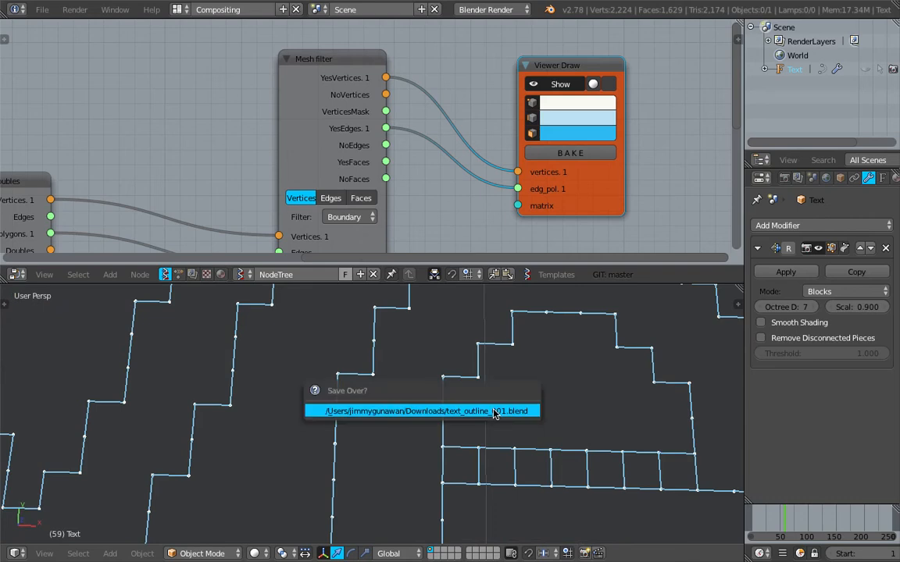
{"action": "key", "text": "Return"}
Raise the Remesh octree depth to 8 and refresh the outline at frame 95
{"action": "middle_click_drag", "start_coordinate": [382, 391], "coordinate": [318, 367]}
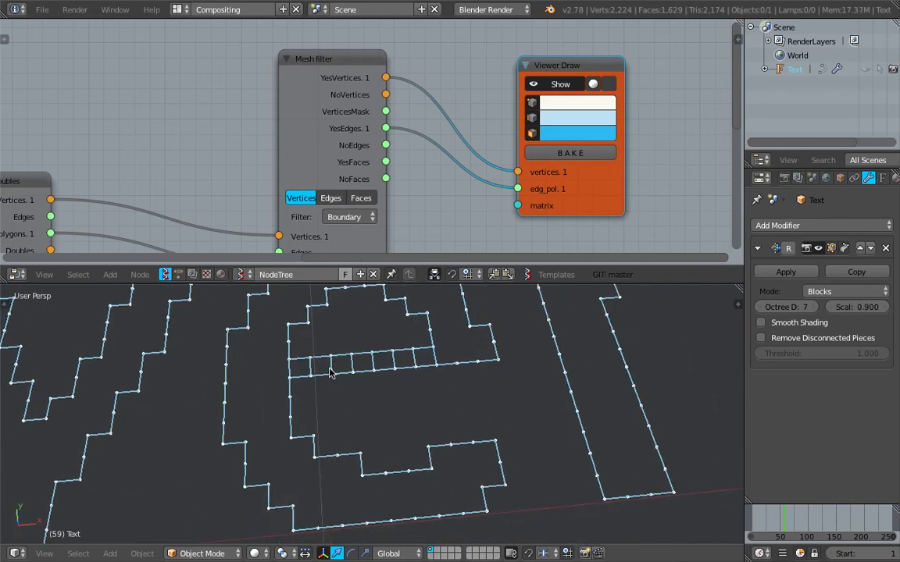
{"action": "scroll", "coordinate": [421, 370], "scroll_direction": "down", "scroll_amount": 5}
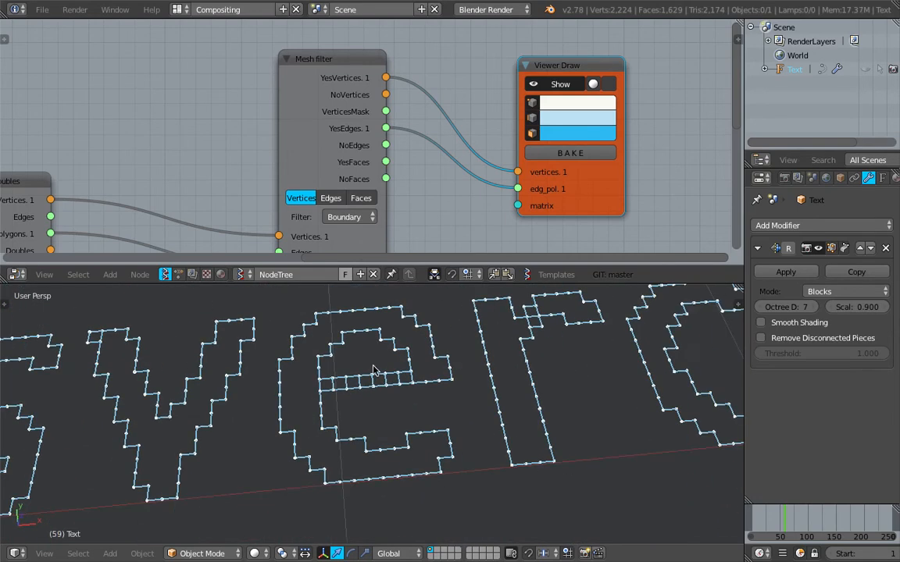
{"action": "scroll", "coordinate": [344, 348], "scroll_direction": "down", "scroll_amount": 3}
{"action": "left_click", "coordinate": [812, 307]}
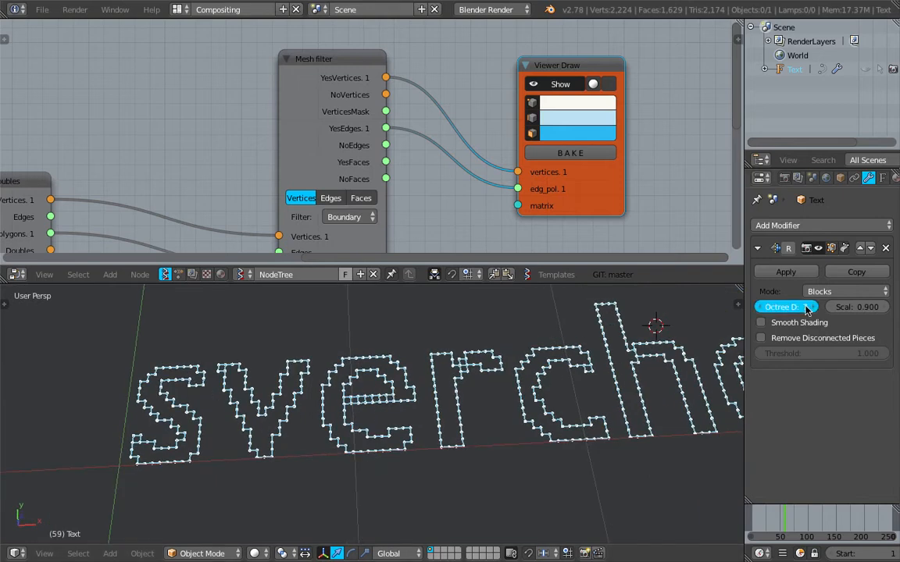
{"action": "scroll", "coordinate": [723, 494], "scroll_direction": "up", "scroll_amount": 1}
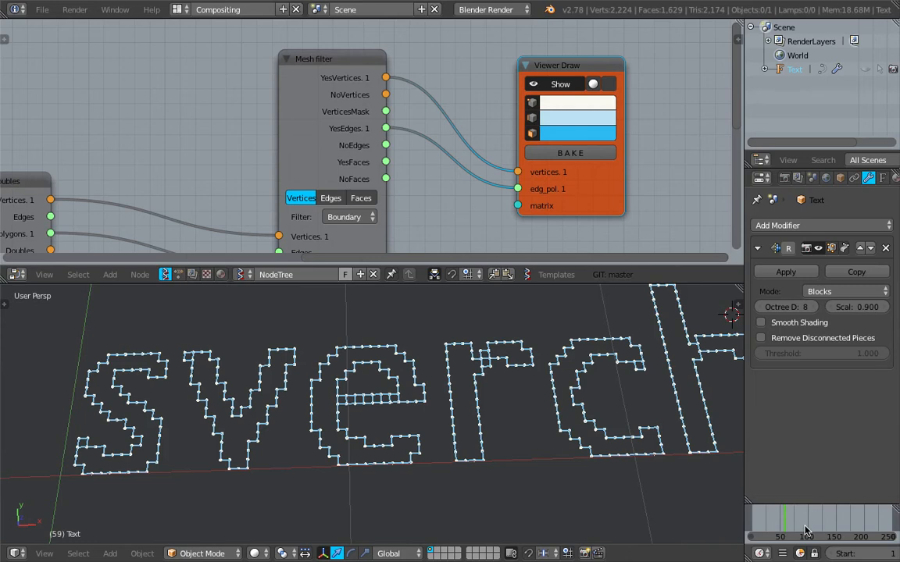
{"action": "left_click", "coordinate": [806, 531]}
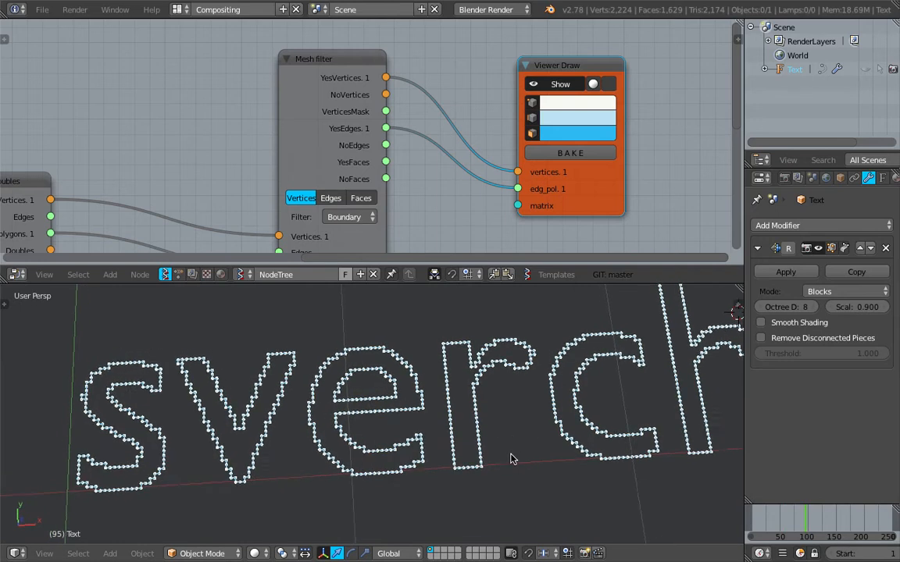
Turn off vertex display in Viewer Draw so the text outline shows only its edges
{"action": "scroll", "coordinate": [511, 461], "scroll_direction": "up", "scroll_amount": 6}
{"action": "left_click", "coordinate": [532, 102]}
{"action": "scroll", "coordinate": [553, 473], "scroll_direction": "down", "scroll_amount": 6}
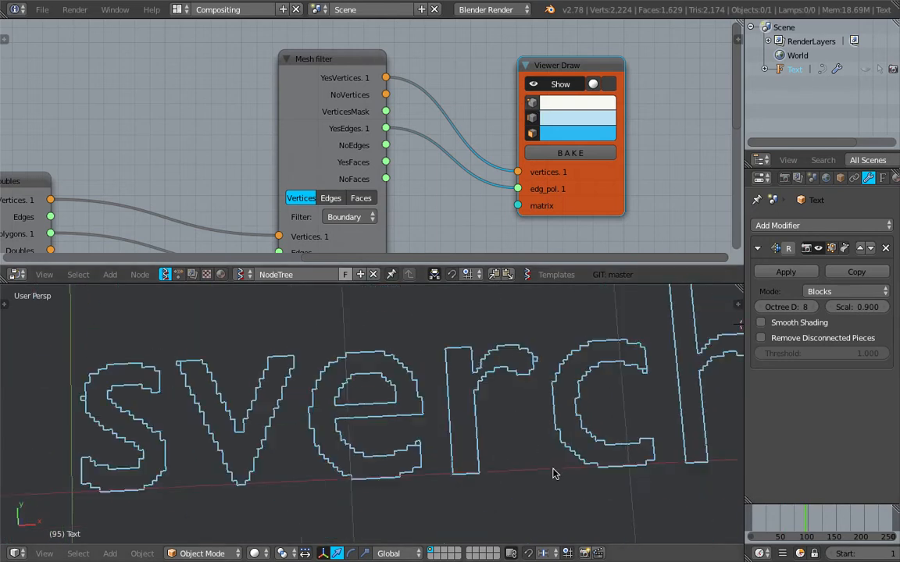
{"action": "scroll", "coordinate": [553, 473], "scroll_direction": "down", "scroll_amount": 5}
{"action": "scroll", "coordinate": [543, 465], "scroll_direction": "up", "scroll_amount": 2}
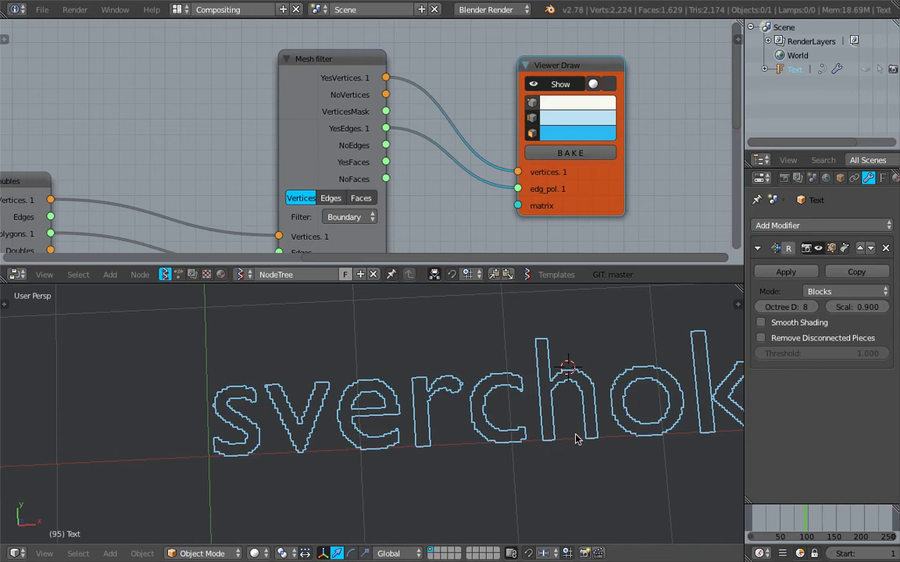
{"action": "middle_click_drag", "start_coordinate": [580, 434], "coordinate": [467, 438], "text": "shift"}
Set the Remesh octree depth to 6 and refresh the outline at frame 33
{"action": "left_click", "coordinate": [781, 307]}
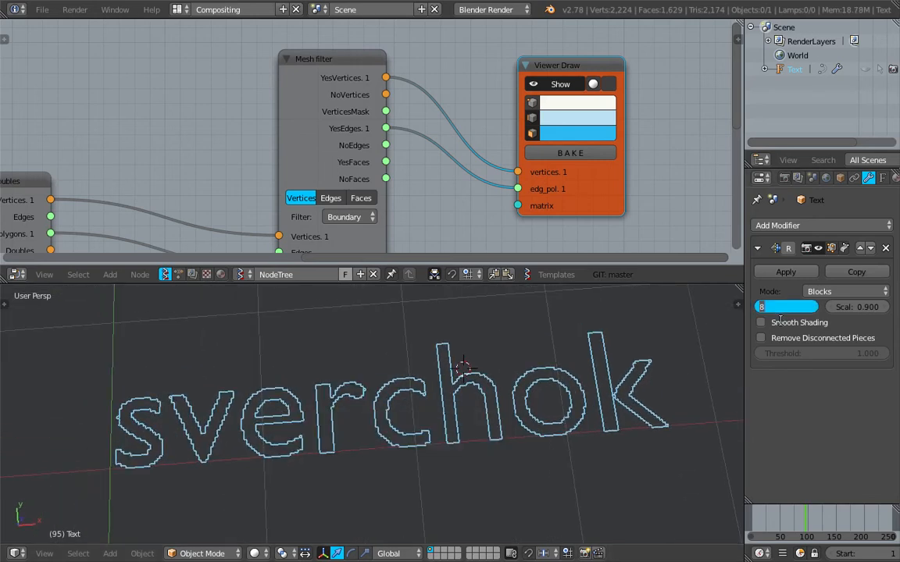
{"action": "type", "text": "6"}
{"action": "key", "text": "Return"}
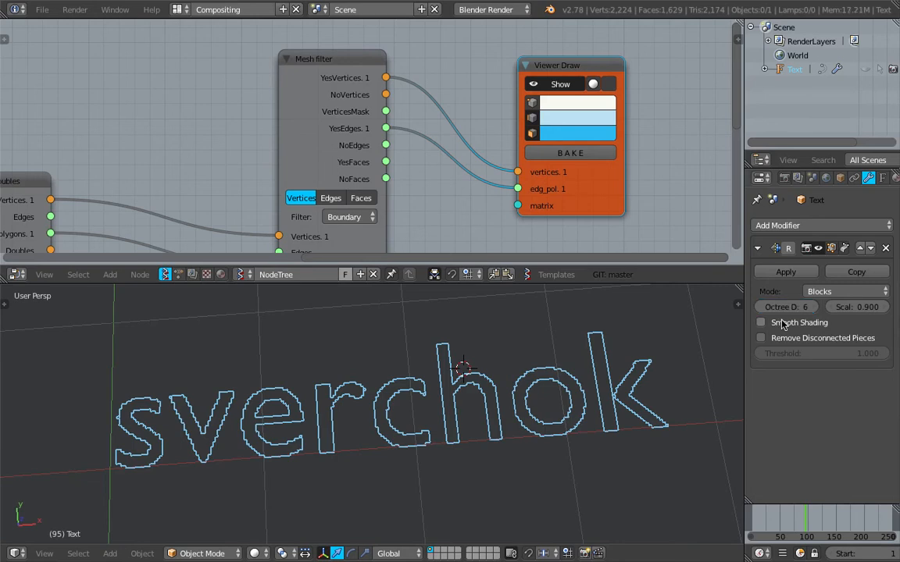
{"action": "left_click", "coordinate": [770, 522]}
{"action": "scroll", "coordinate": [476, 427], "scroll_direction": "up", "scroll_amount": 1}
{"action": "middle_click_drag", "start_coordinate": [515, 419], "coordinate": [550, 415], "text": "shift"}
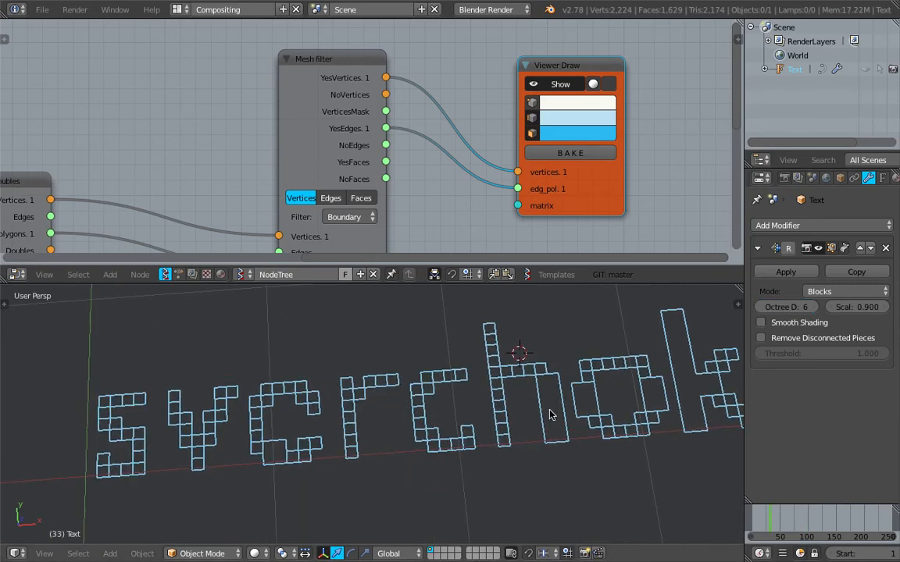
Change the Remesh mode to Smooth and refresh the outline at frame 30
{"action": "left_click", "coordinate": [832, 292]}
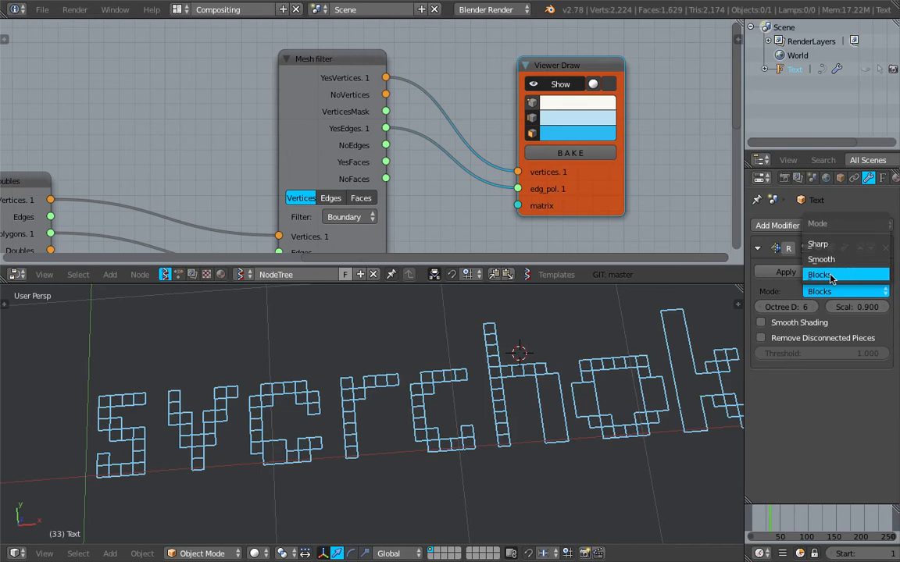
{"action": "left_click", "coordinate": [844, 260]}
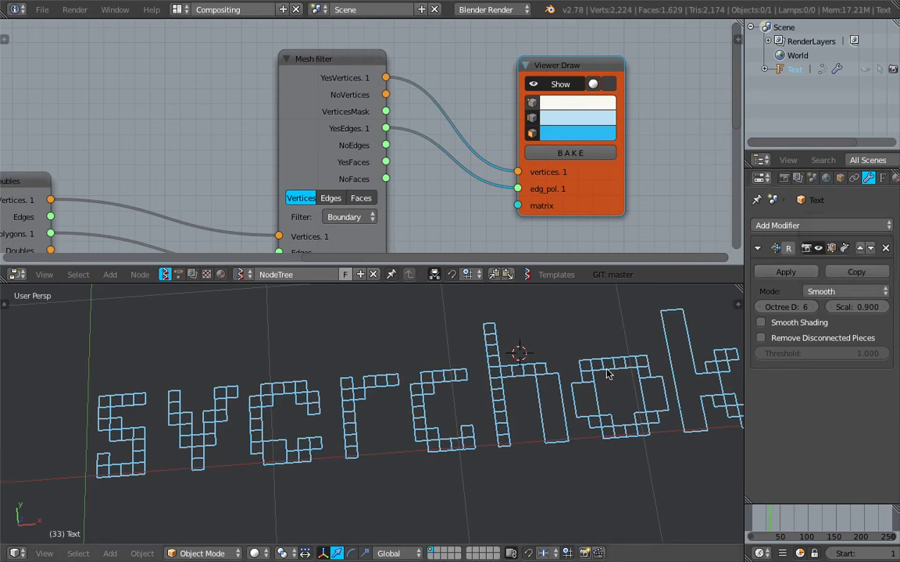
{"action": "scroll", "coordinate": [189, 165], "scroll_direction": "down", "scroll_amount": 2}
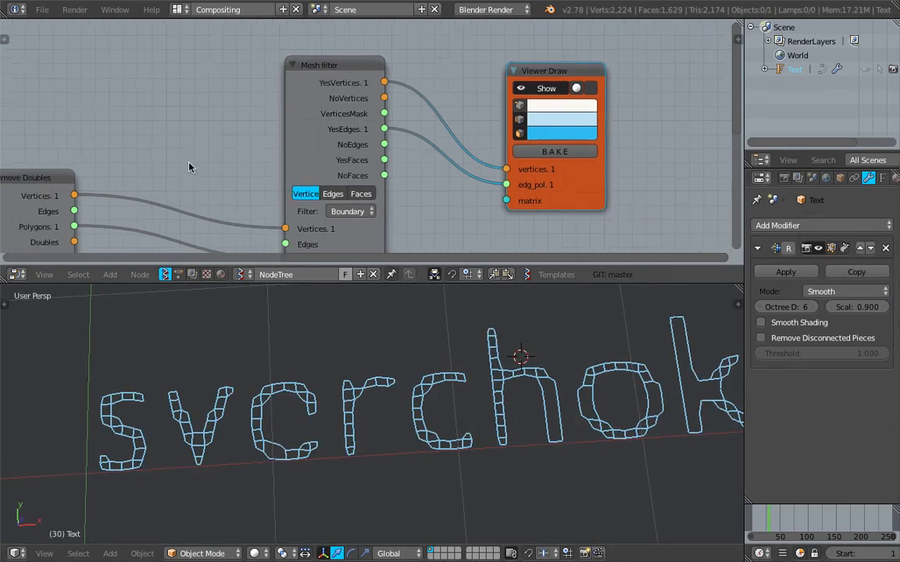
Save over the existing file and shift Remove Doubles slightly farther from the Mesh filter node
{"action": "middle_click_drag", "start_coordinate": [153, 167], "coordinate": [335, 151]}
{"action": "key", "text": "ctrl+s"}
{"action": "left_click", "coordinate": [335, 150]}
{"action": "middle_click_drag", "start_coordinate": [177, 196], "coordinate": [306, 147]}
{"action": "left_click_drag", "start_coordinate": [304, 111], "coordinate": [269, 95]}
{"action": "left_click_drag", "start_coordinate": [450, 75], "coordinate": [441, 73]}
{"action": "middle_click_drag", "start_coordinate": [610, 112], "coordinate": [326, 120]}
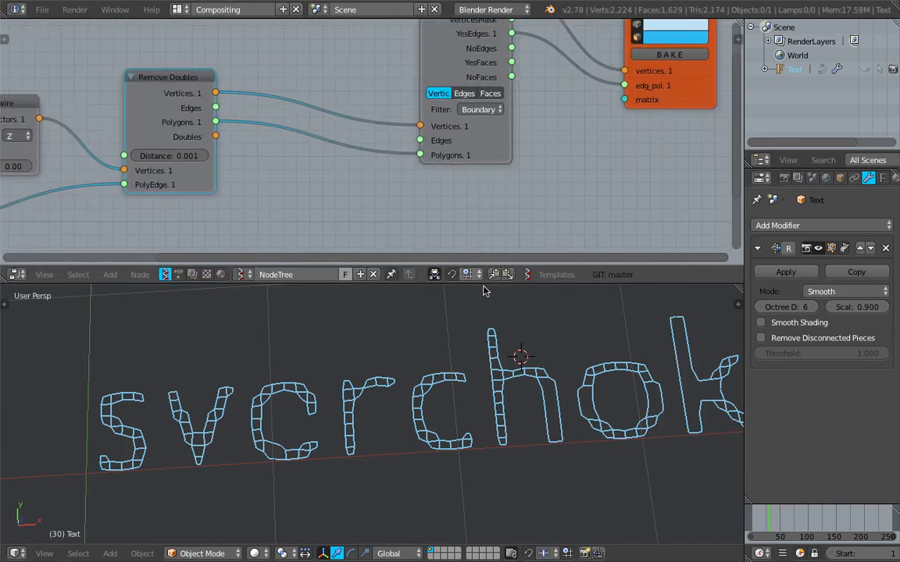
Set the Remesh octree depth to 7, refresh the smooth outline at frame 49, and save over the existing file
{"action": "middle_click_drag", "start_coordinate": [530, 373], "coordinate": [495, 371], "text": "shift"}
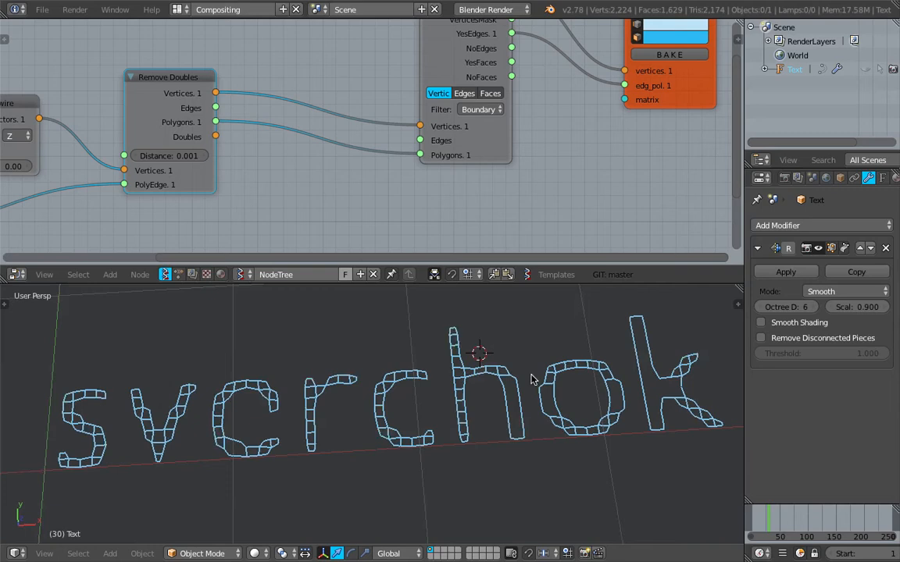
{"action": "left_click", "coordinate": [813, 308]}
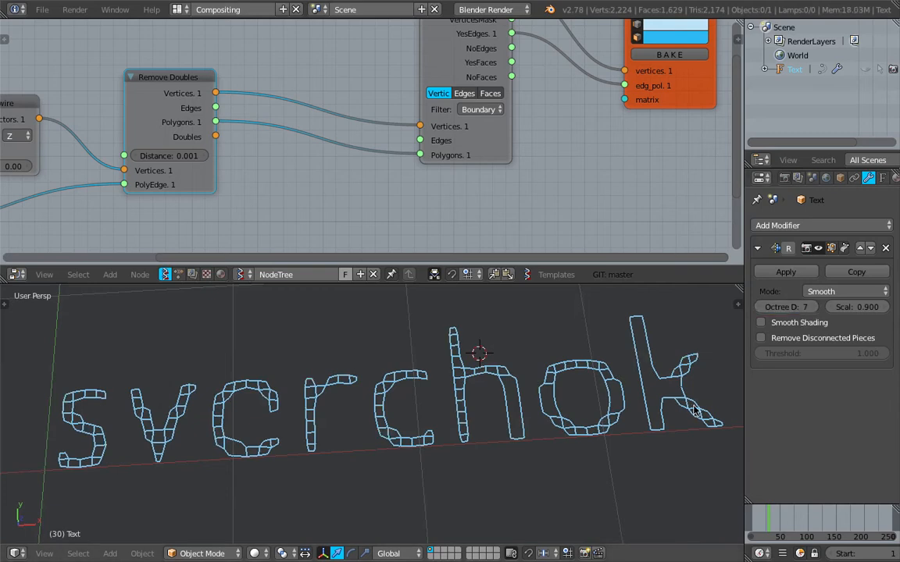
{"action": "left_click", "coordinate": [779, 513]}
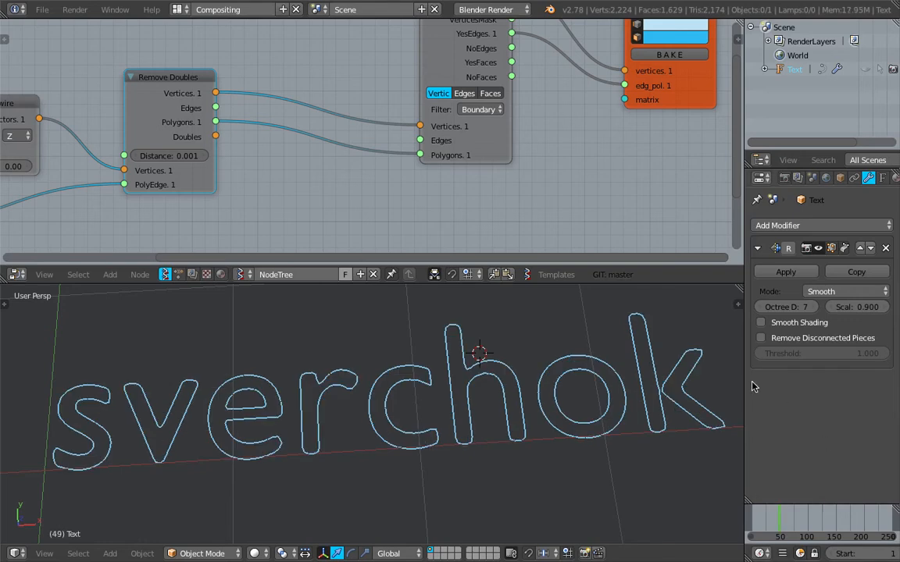
{"action": "scroll", "coordinate": [264, 424], "scroll_direction": "up", "scroll_amount": 8}
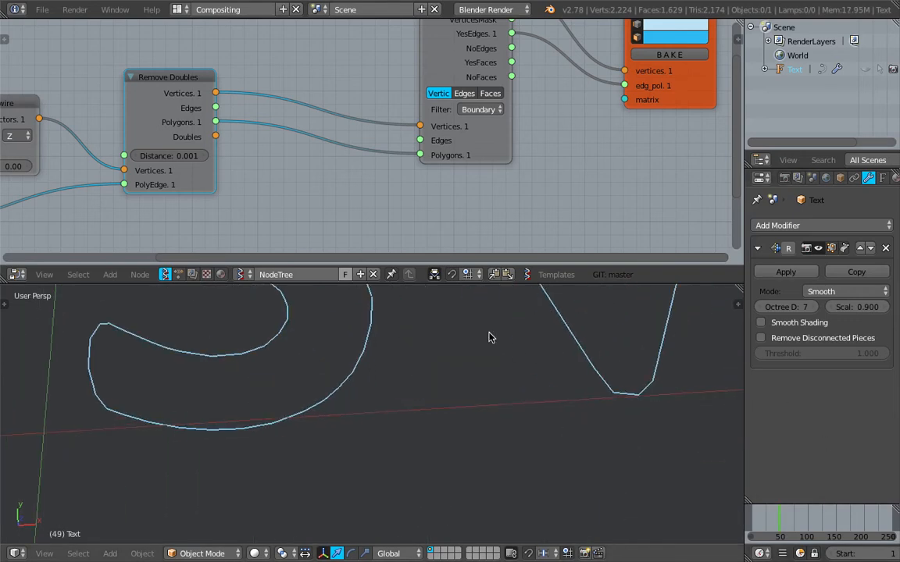
{"action": "middle_click_drag", "start_coordinate": [489, 337], "coordinate": [392, 428]}
{"action": "key", "text": "ctrl+s"}
{"action": "left_click", "coordinate": [545, 349]}
Move Mesh filter and Viewer Draw closer to Remove Doubles to make the node layout more compact
{"action": "scroll", "coordinate": [546, 348], "scroll_direction": "down", "scroll_amount": 8}
{"action": "scroll", "coordinate": [481, 431], "scroll_direction": "down", "scroll_amount": 1}
{"action": "scroll", "coordinate": [418, 203], "scroll_direction": "down", "scroll_amount": 10}
{"action": "middle_click_drag", "start_coordinate": [383, 128], "coordinate": [420, 130]}
{"action": "scroll", "coordinate": [420, 130], "scroll_direction": "up", "scroll_amount": 3}
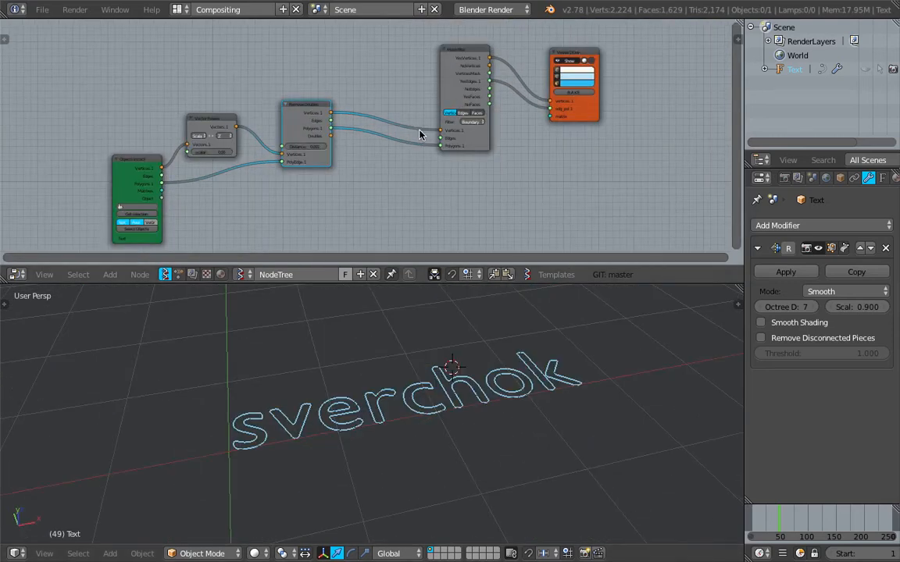
{"action": "left_click_drag", "start_coordinate": [454, 57], "coordinate": [356, 91]}
{"action": "left_click_drag", "start_coordinate": [568, 55], "coordinate": [485, 85]}
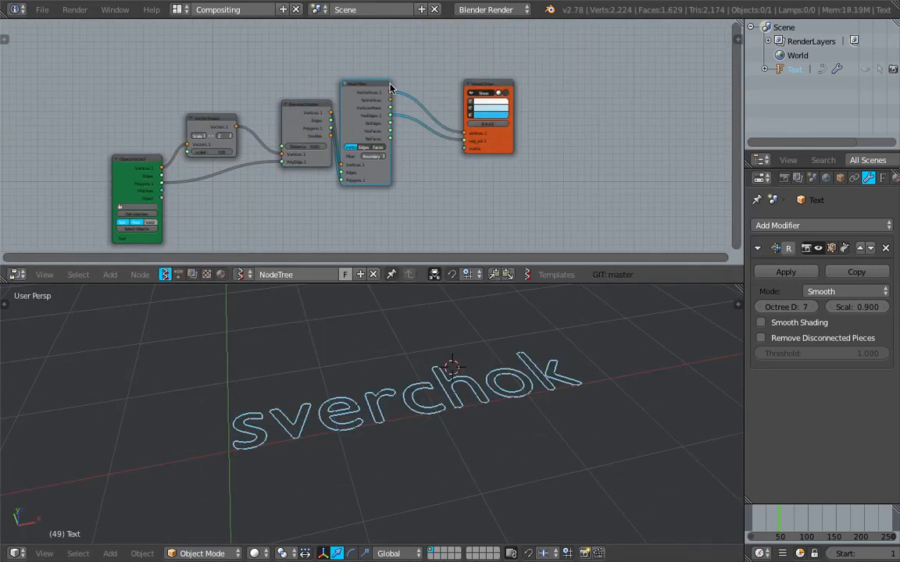
{"action": "left_click_drag", "start_coordinate": [357, 85], "coordinate": [375, 79]}
Enable the fake user for the node tree and rename the tree to TextOutline
{"action": "scroll", "coordinate": [318, 144], "scroll_direction": "up", "scroll_amount": 1}
{"action": "left_click", "coordinate": [311, 280]}
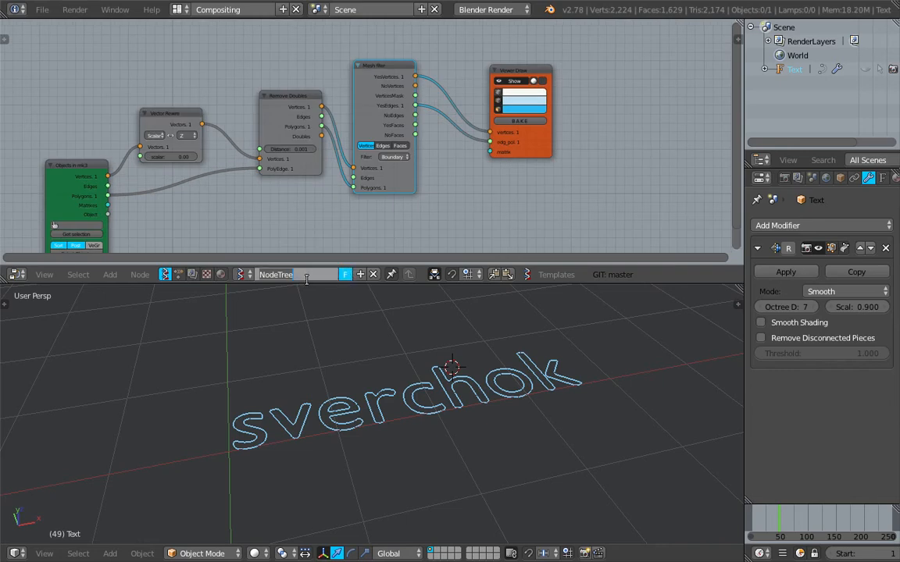
{"action": "type", "text": "TextOutline"}
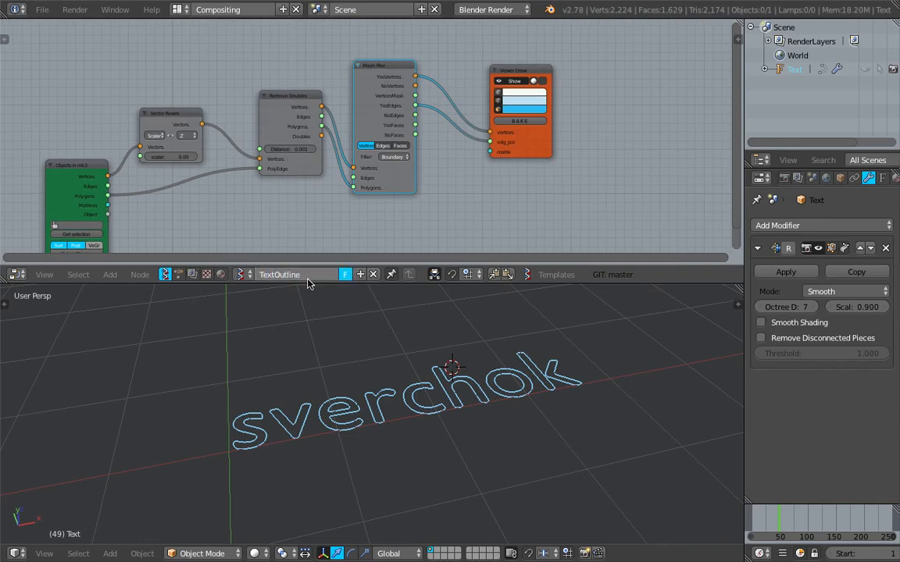
{"action": "key", "text": "Return"}
{"action": "scroll", "coordinate": [338, 306], "scroll_direction": "up", "scroll_amount": 3}
{"action": "middle_click_drag", "start_coordinate": [324, 376], "coordinate": [488, 400]}
{"action": "scroll", "coordinate": [427, 147], "scroll_direction": "up", "scroll_amount": 4}
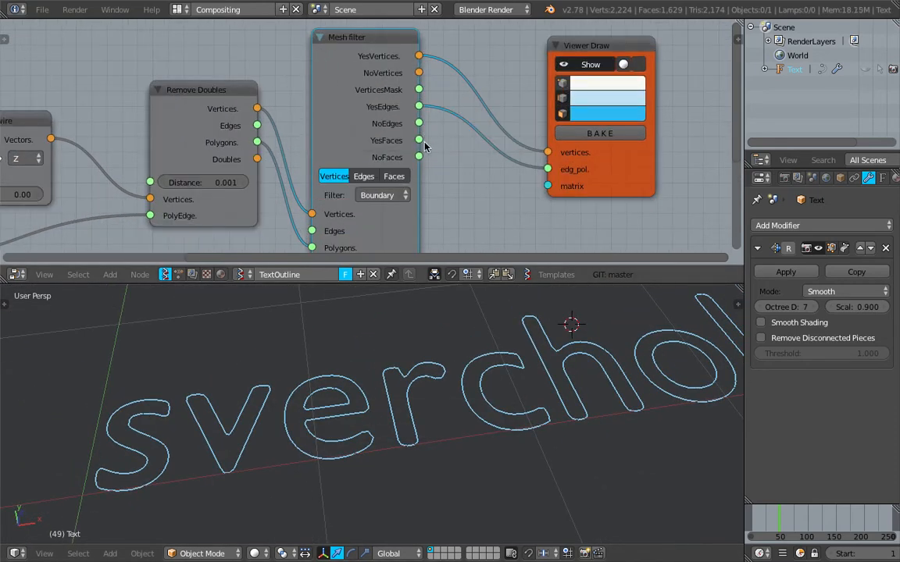
Try feeding the Mesh filter's YesFaces output into Viewer Draw's edg_pol input, and reconnect YesEdges to it
{"action": "middle_click_drag", "start_coordinate": [417, 131], "coordinate": [403, 123]}
{"action": "left_click_drag", "start_coordinate": [404, 132], "coordinate": [531, 162]}
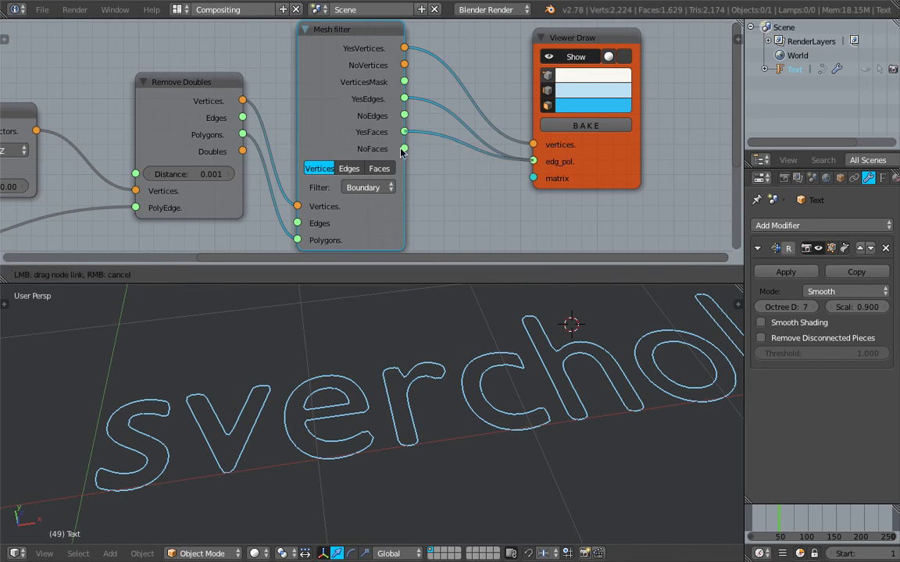
{"action": "scroll", "coordinate": [418, 121], "scroll_direction": "down", "scroll_amount": 1}
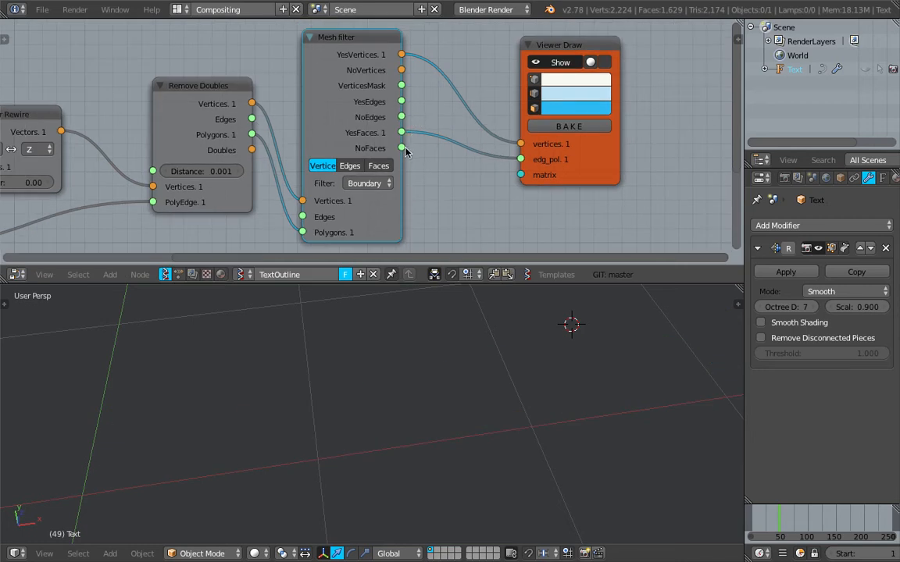
{"action": "mouse_move", "coordinate": [402, 102]}
{"action": "left_mouse_down"}
{"action": "mouse_move", "coordinate": [517, 157]}
{"action": "mouse_move", "coordinate": [506, 196]}
{"action": "left_mouse_up"}
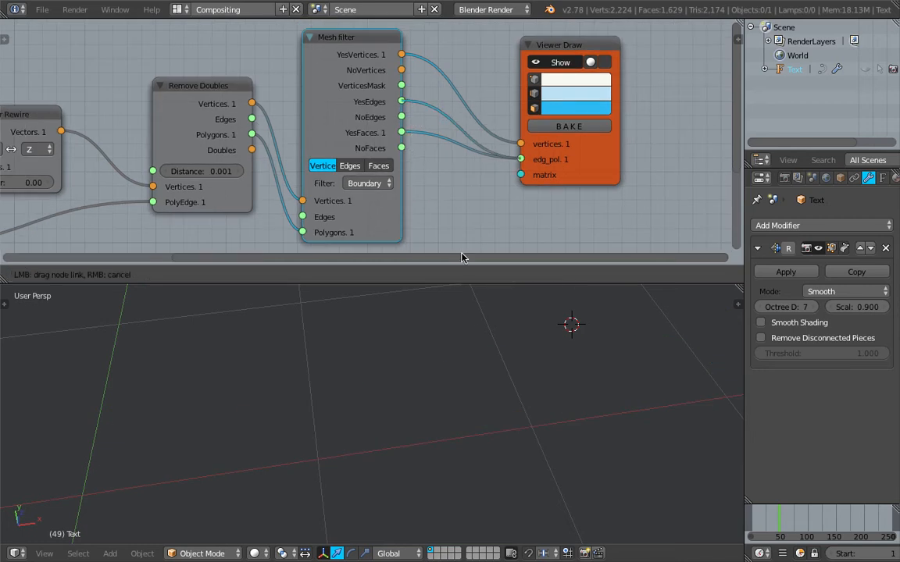
{"action": "left_click_drag", "start_coordinate": [500, 361], "coordinate": [495, 362]}
{"action": "middle_click_drag", "start_coordinate": [498, 379], "coordinate": [492, 392]}
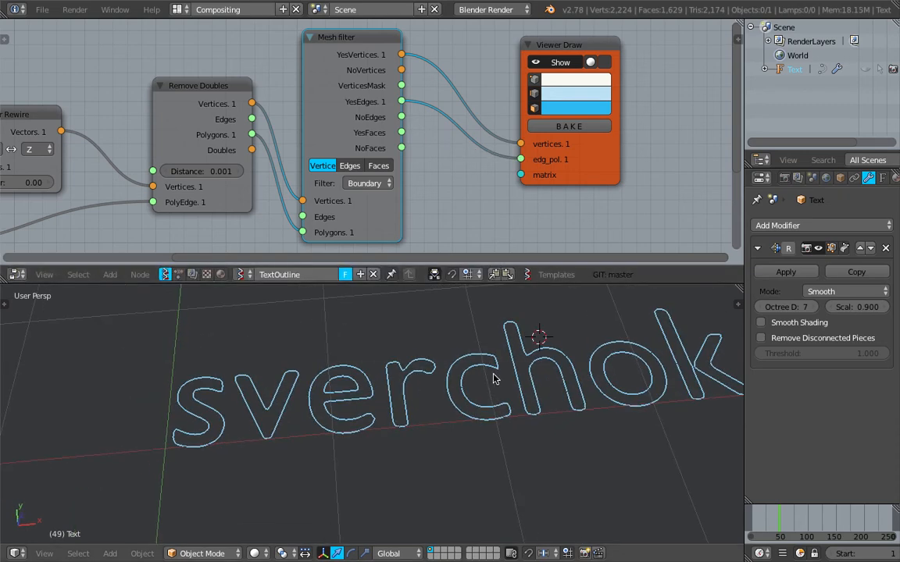
Shift the Mesh filter node slightly farther from Remove Doubles and save over the existing file
{"action": "middle_click_drag", "start_coordinate": [587, 175], "coordinate": [532, 173]}
{"action": "left_click", "coordinate": [547, 168]}
{"action": "scroll", "coordinate": [481, 172], "scroll_direction": "down", "scroll_amount": 1}
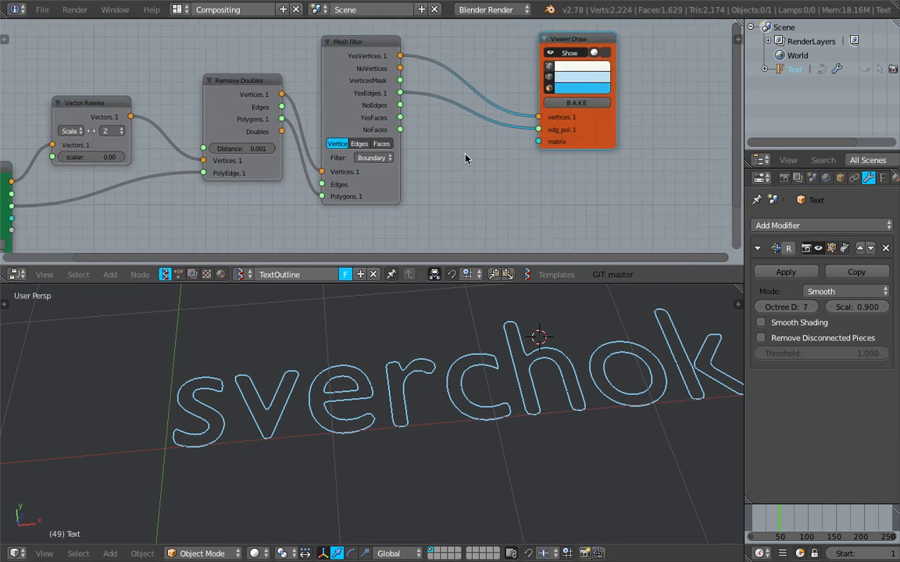
{"action": "scroll", "coordinate": [414, 156], "scroll_direction": "up", "scroll_amount": 2}
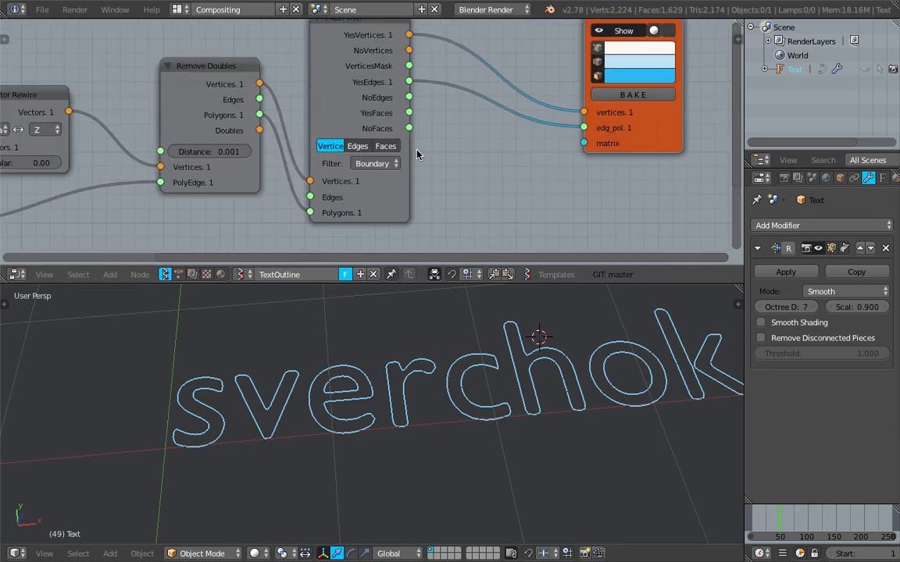
{"action": "left_click_drag", "start_coordinate": [346, 107], "coordinate": [387, 100]}
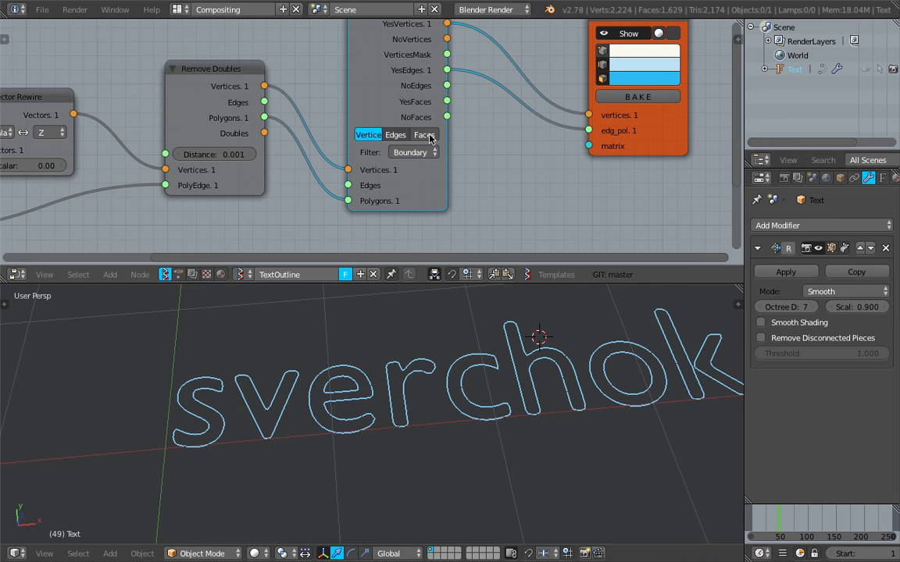
{"action": "scroll", "coordinate": [406, 146], "scroll_direction": "down", "scroll_amount": 1}
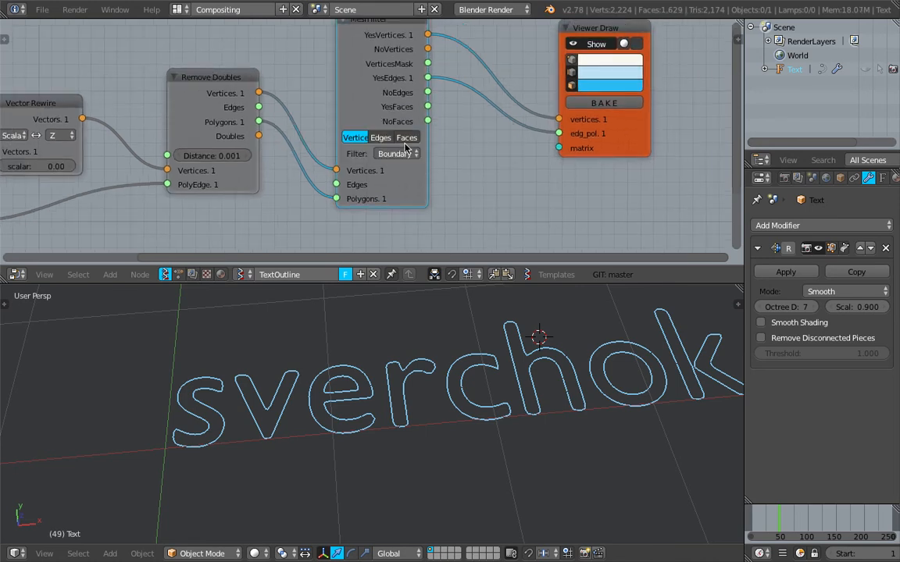
{"action": "scroll", "coordinate": [460, 152], "scroll_direction": "down", "scroll_amount": 3}
{"action": "middle_click_drag", "start_coordinate": [460, 152], "coordinate": [388, 166]}
{"action": "key", "text": "ctrl+s"}
{"action": "left_click", "coordinate": [387, 168]}
Move the Viewer Draw node well away from Mesh filter to make room for more nodes
{"action": "left_click_drag", "start_coordinate": [508, 154], "coordinate": [573, 136]}
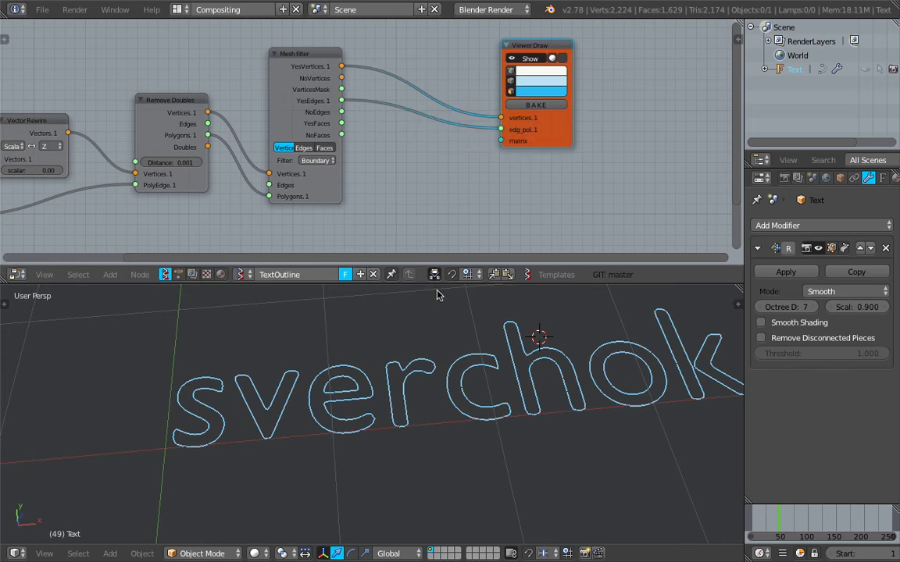
{"action": "middle_click_drag", "start_coordinate": [462, 201], "coordinate": [424, 212]}
{"action": "left_click_drag", "start_coordinate": [528, 147], "coordinate": [603, 131]}
{"action": "middle_click_drag", "start_coordinate": [477, 153], "coordinate": [458, 179]}
{"action": "key", "text": "g"}
{"action": "left_click", "coordinate": [643, 103]}
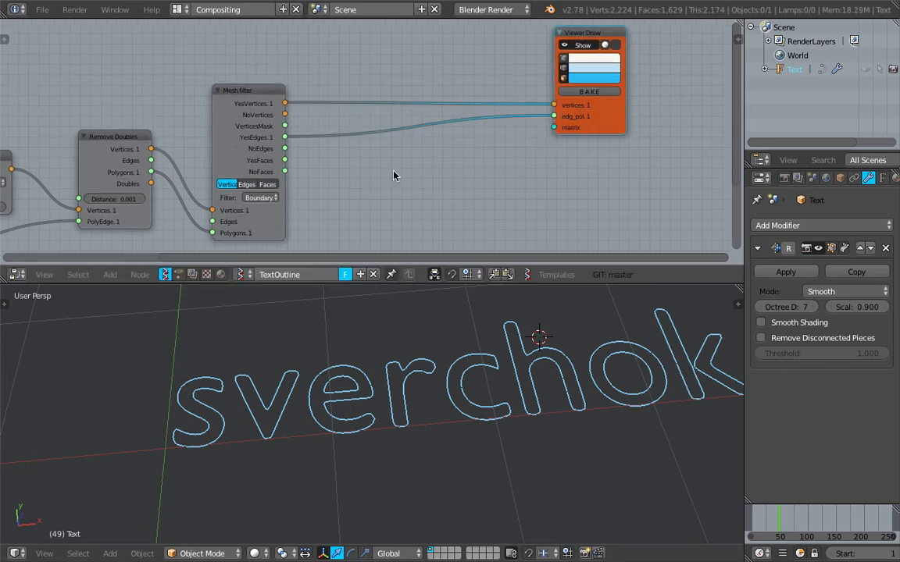
Add a Skin Mesher mk1b node and place it just below the Viewer Draw node
{"action": "key", "text": "alt+space"}
{"action": "type", "text": "skin"}
{"action": "key", "text": "Down"}
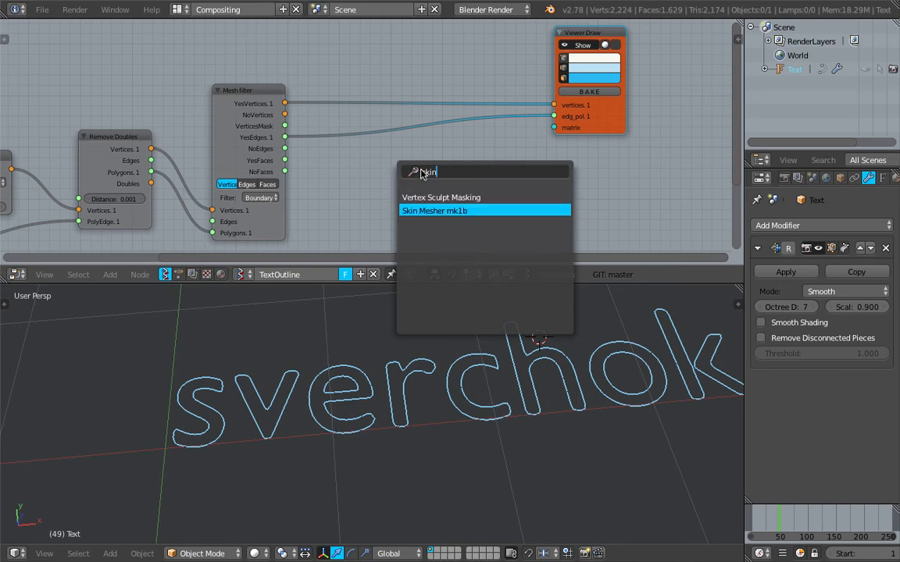
{"action": "key", "text": "Return"}
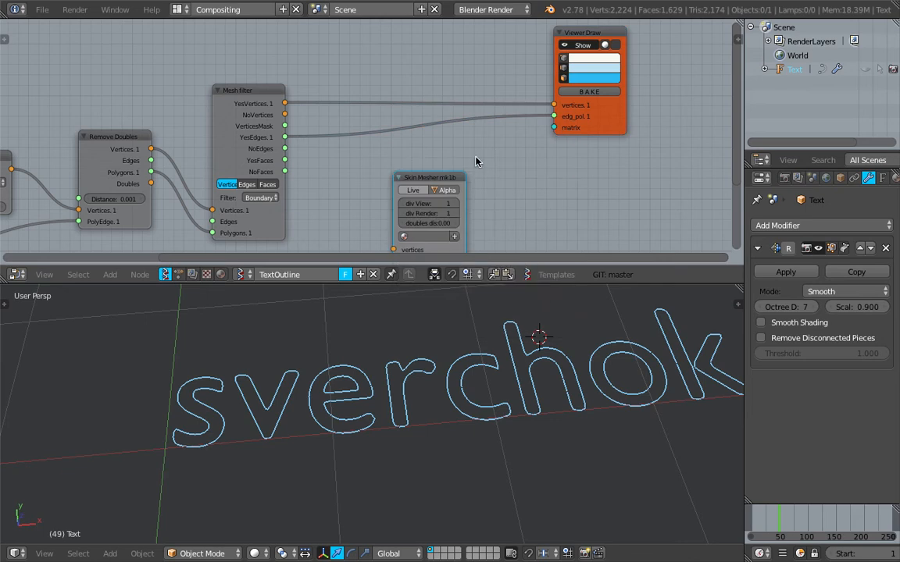
{"action": "left_click", "coordinate": [463, 161]}
{"action": "middle_click_drag", "start_coordinate": [463, 162], "coordinate": [484, 136]}
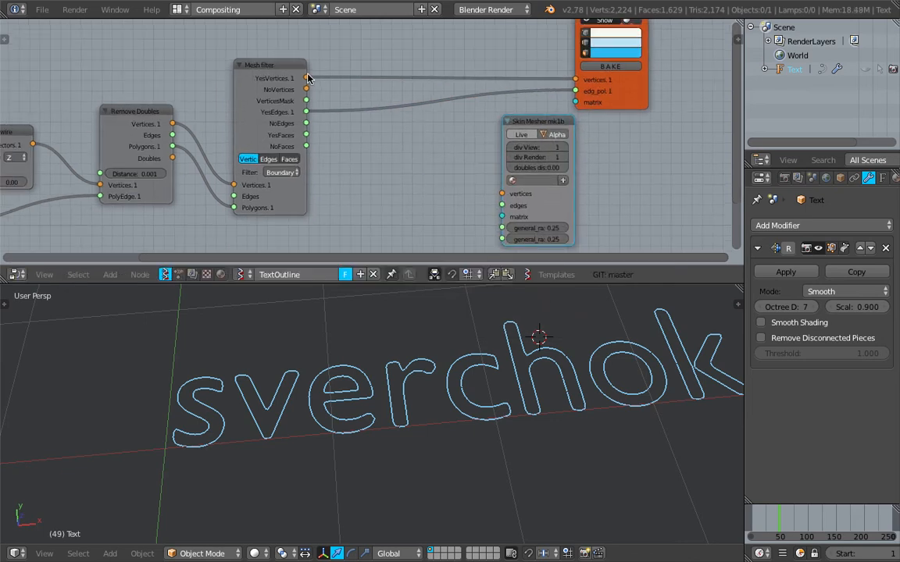
Link Mesh filter's YesVertices and YesEdges to Skin Mesher's vertices and edges inputs, and enable its Live option
{"action": "left_click_drag", "start_coordinate": [307, 78], "coordinate": [500, 193]}
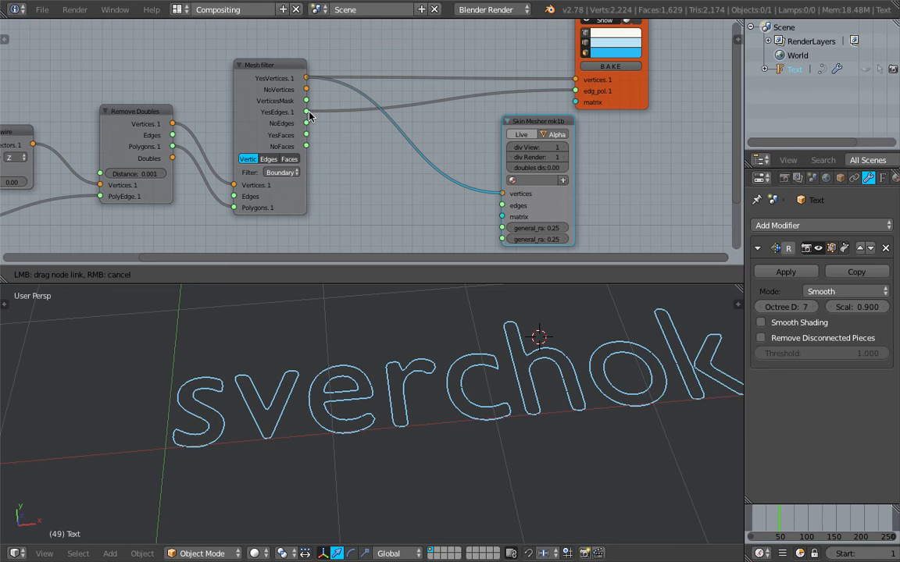
{"action": "left_click_drag", "start_coordinate": [307, 113], "coordinate": [502, 206]}
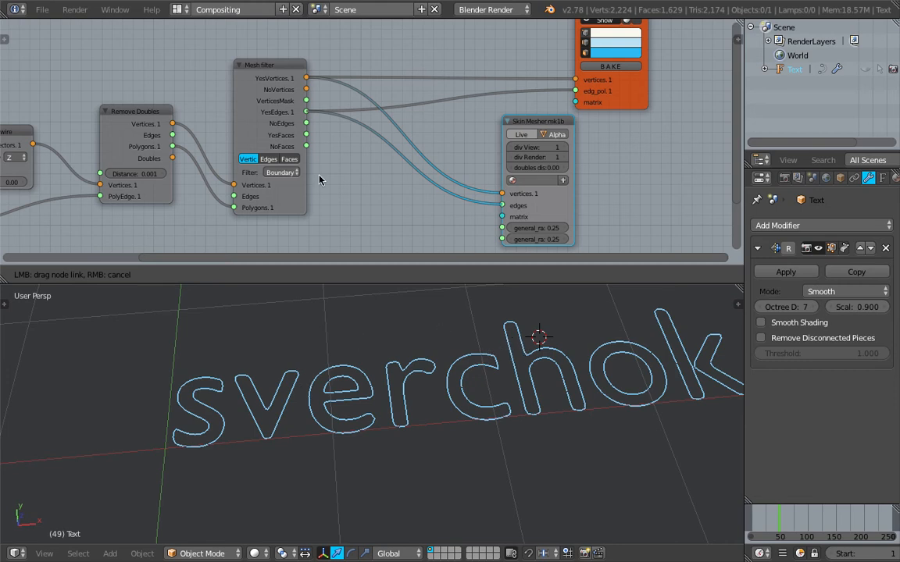
{"action": "left_click", "coordinate": [531, 136]}
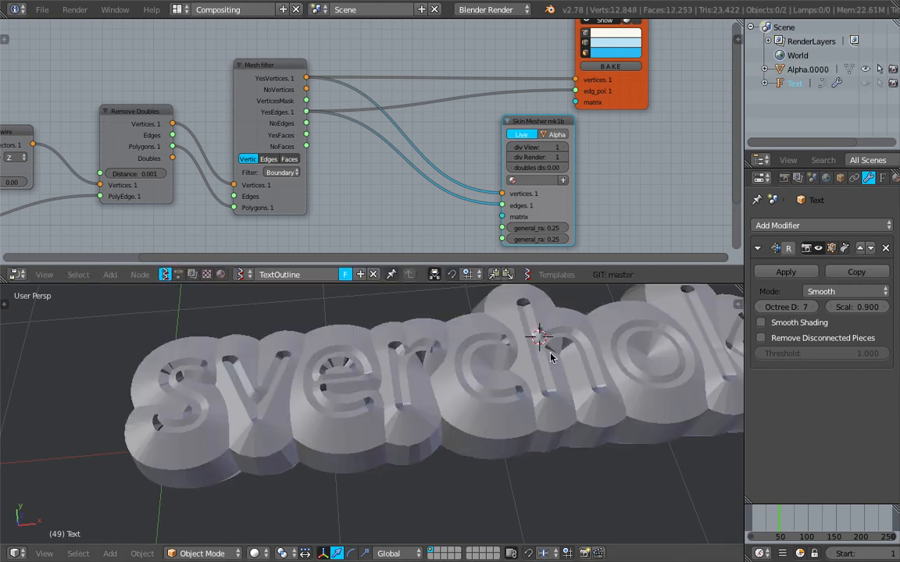
Try general radius values of 0.1 and 0.04 for both axes of the Skin Mesher node
{"action": "left_click", "coordinate": [556, 227]}
{"action": "type", "text": "0.1"}
{"action": "key", "text": "Return"}
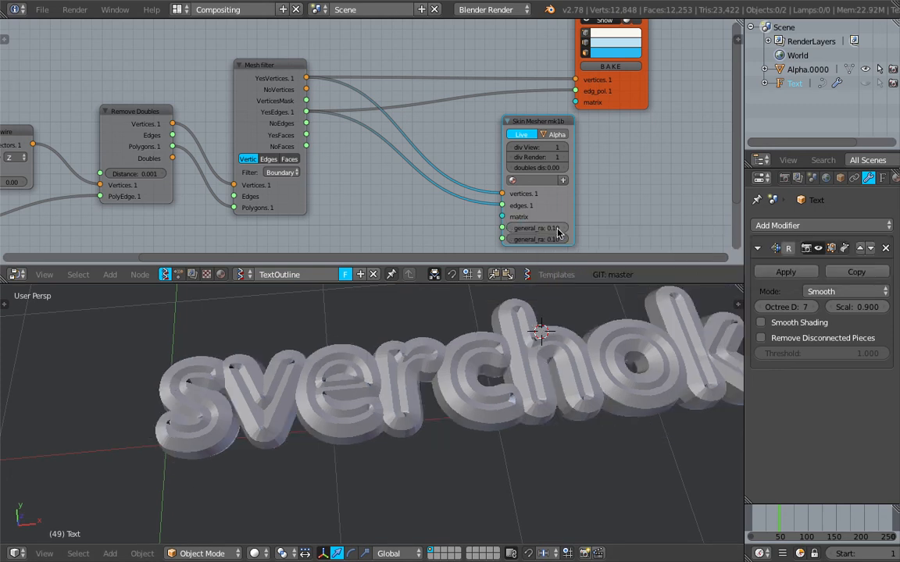
{"action": "left_click_drag", "start_coordinate": [556, 228], "coordinate": [556, 239]}
{"action": "type", "text": "0.04"}
{"action": "key", "text": "Return"}
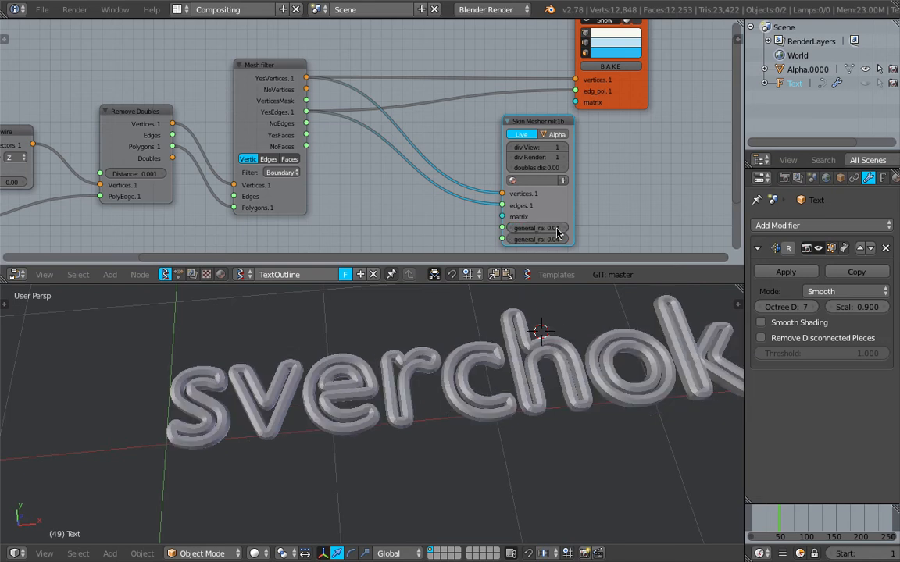
Set both general radius values of the Skin Mesher node to 0.02
{"action": "left_click_drag", "start_coordinate": [536, 227], "coordinate": [536, 239]}
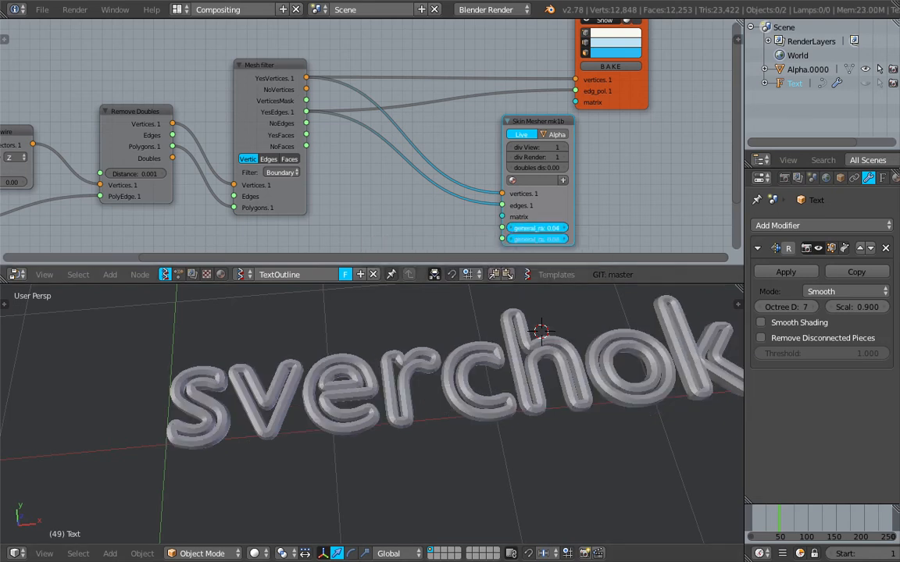
{"action": "type", "text": "0.02"}
{"action": "key", "text": "Return"}
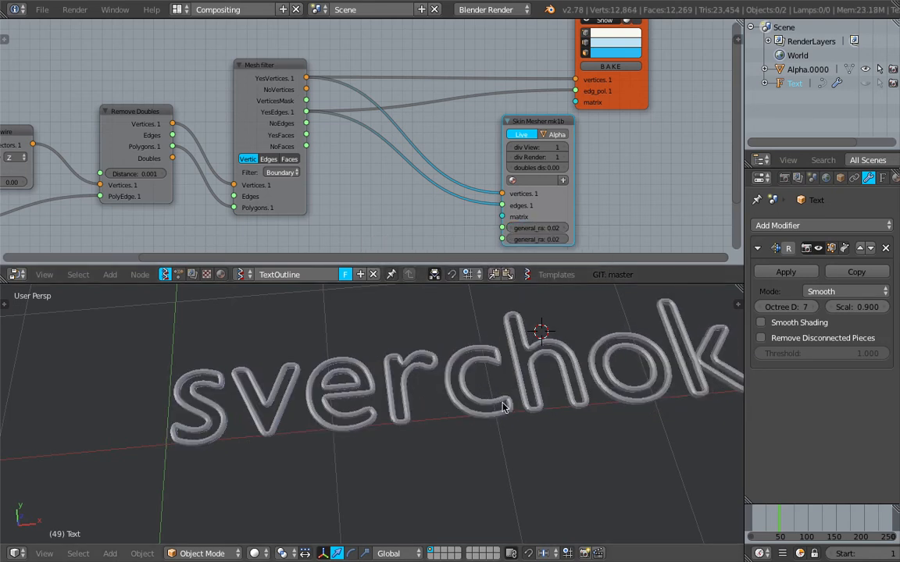
{"action": "middle_click_drag", "start_coordinate": [538, 328], "coordinate": [436, 407]}
Add a Random Num Gen node in the empty space between Mesh filter and Skin Mesher
{"action": "middle_click_drag", "start_coordinate": [420, 188], "coordinate": [467, 106]}
{"action": "scroll", "coordinate": [458, 137], "scroll_direction": "up", "scroll_amount": 2}
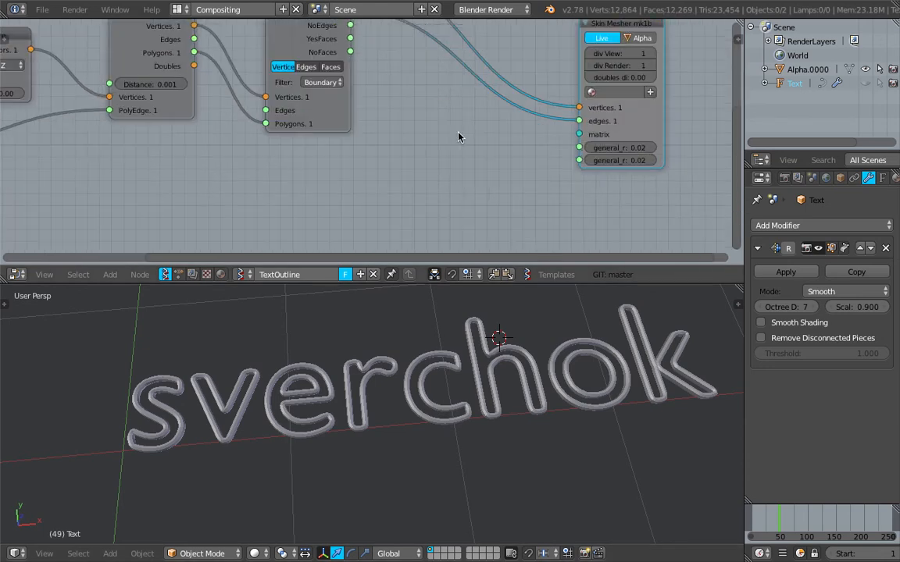
{"action": "key", "text": "shift+a"}
{"action": "left_click", "coordinate": [455, 139]}
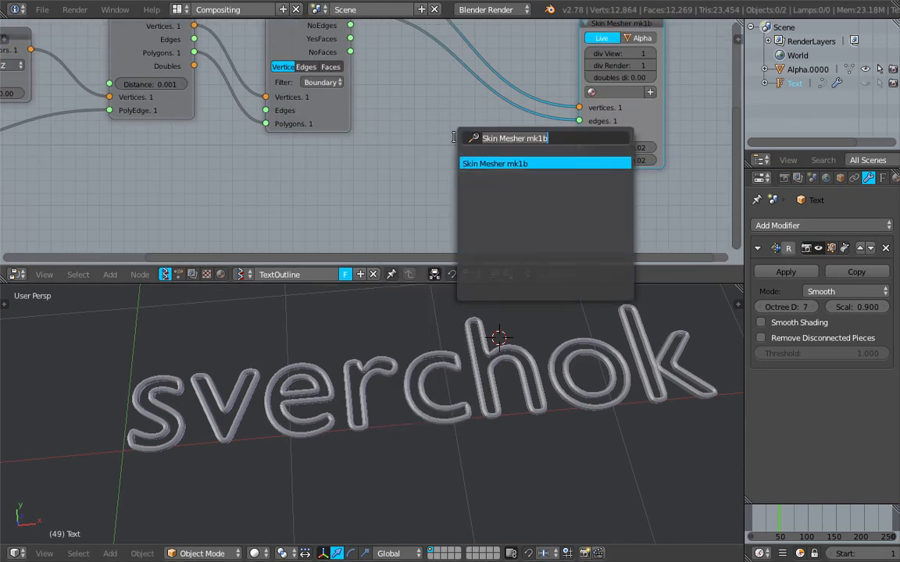
{"action": "type", "text": "random n"}
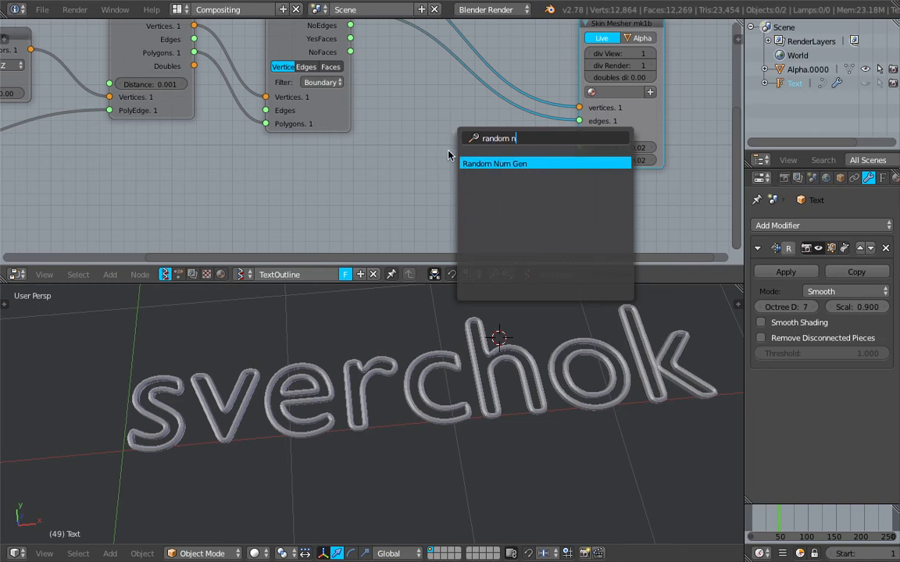
{"action": "key", "text": "Return"}
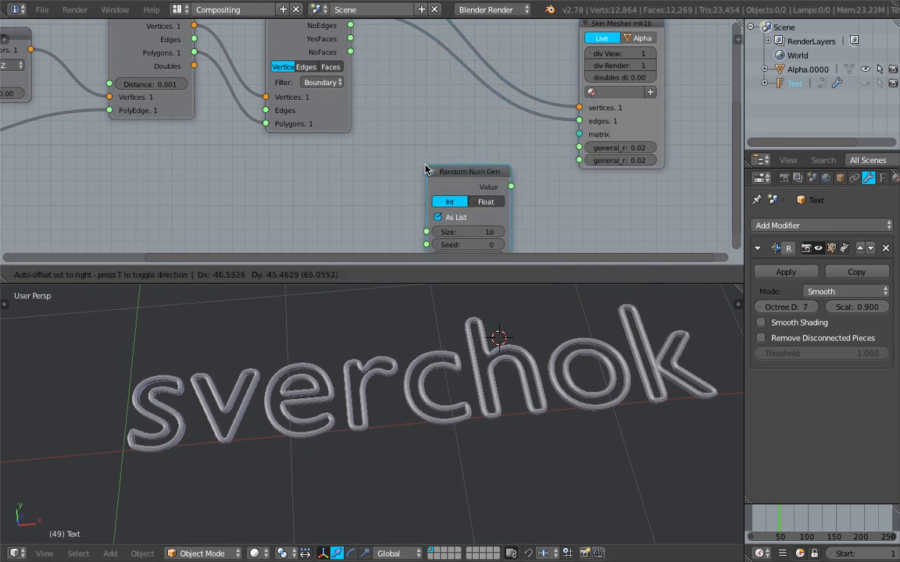
{"action": "left_click", "coordinate": [435, 141]}
Reposition Random Num Gen just below the Mesh filter node, farther from Skin Mesher
{"action": "middle_click_drag", "start_coordinate": [436, 140], "coordinate": [433, 165]}
{"action": "scroll", "coordinate": [433, 165], "scroll_direction": "down", "scroll_amount": 3}
{"action": "left_click_drag", "start_coordinate": [444, 192], "coordinate": [442, 175]}
{"action": "scroll", "coordinate": [442, 175], "scroll_direction": "up", "scroll_amount": 1}
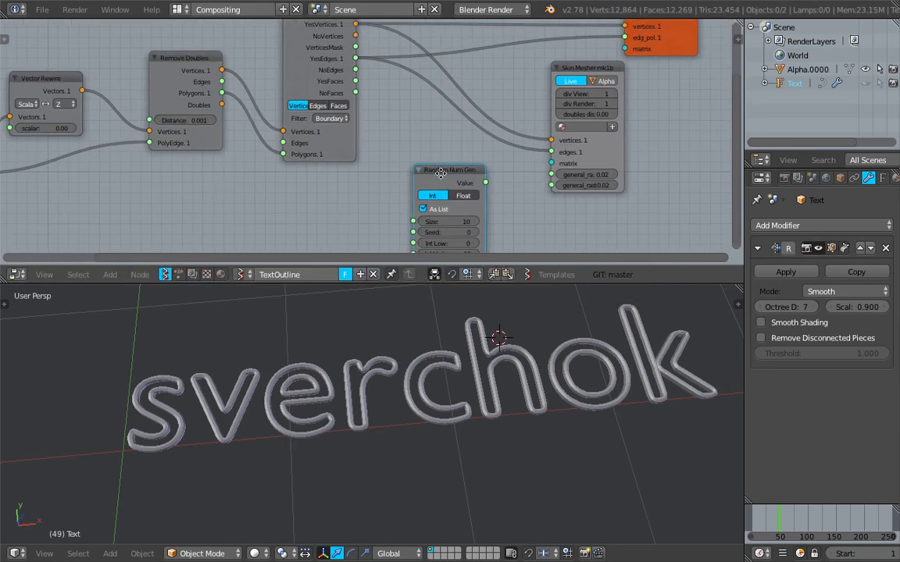
{"action": "middle_click_drag", "start_coordinate": [442, 175], "coordinate": [458, 156]}
{"action": "left_click_drag", "start_coordinate": [458, 155], "coordinate": [406, 157]}
{"action": "key", "text": "shift+a"}
{"action": "key", "text": "Escape"}
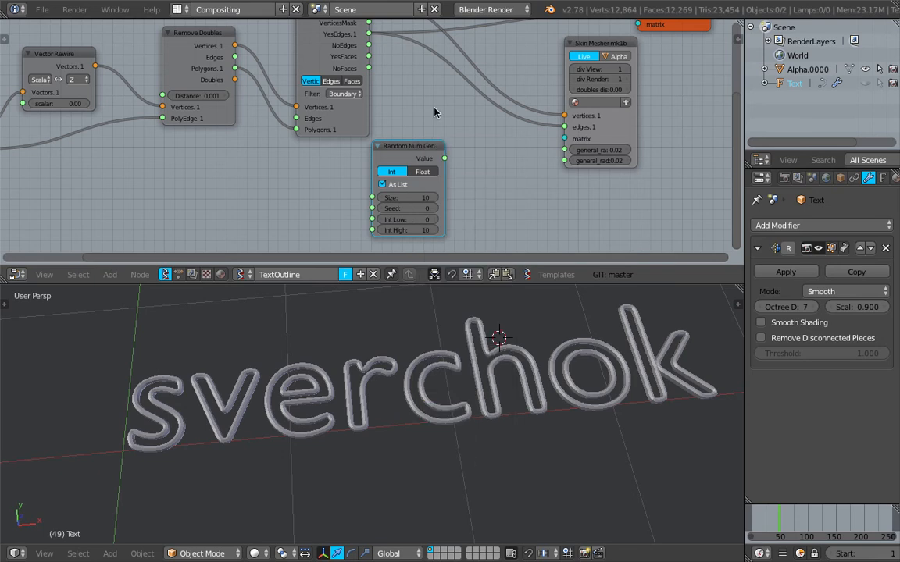
Switch Random Num Gen to Float and link its Value output to both of Skin Mesher's general radius inputs
{"action": "scroll", "coordinate": [406, 113], "scroll_direction": "up", "scroll_amount": 1}
{"action": "left_click", "coordinate": [434, 179]}
{"action": "middle_click_drag", "start_coordinate": [468, 186], "coordinate": [471, 170]}
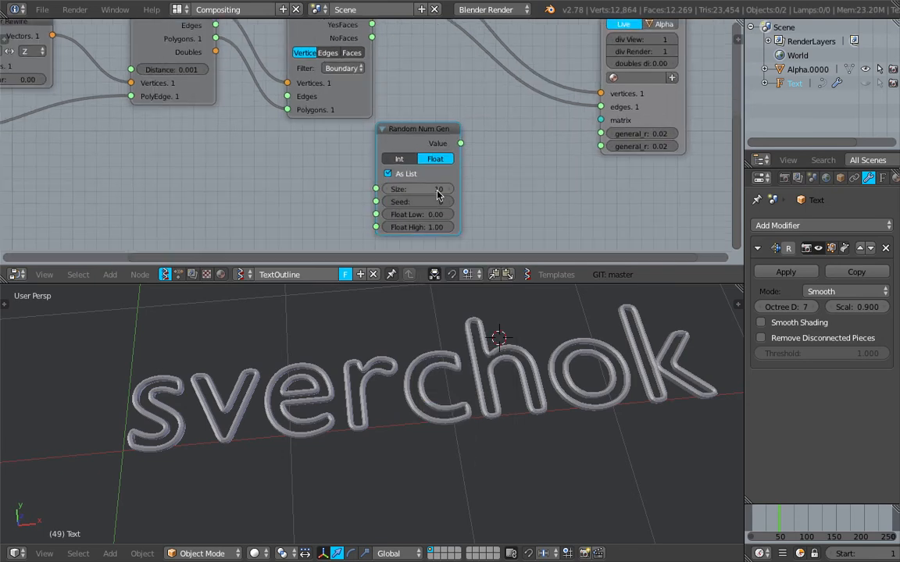
{"action": "middle_click_drag", "start_coordinate": [441, 141], "coordinate": [446, 154]}
{"action": "left_click_drag", "start_coordinate": [452, 147], "coordinate": [564, 162]}
{"action": "scroll", "coordinate": [473, 150], "scroll_direction": "down", "scroll_amount": 1}
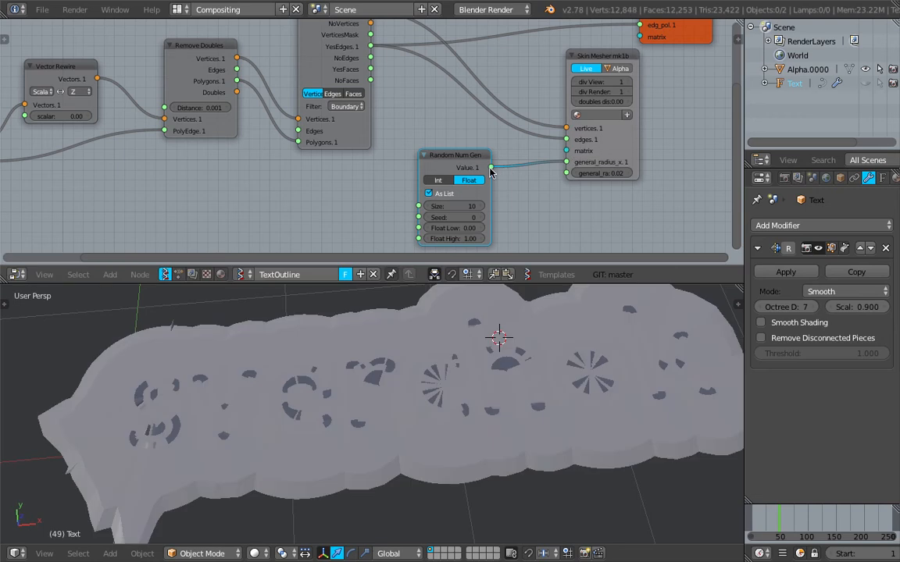
{"action": "left_click_drag", "start_coordinate": [491, 168], "coordinate": [566, 172]}
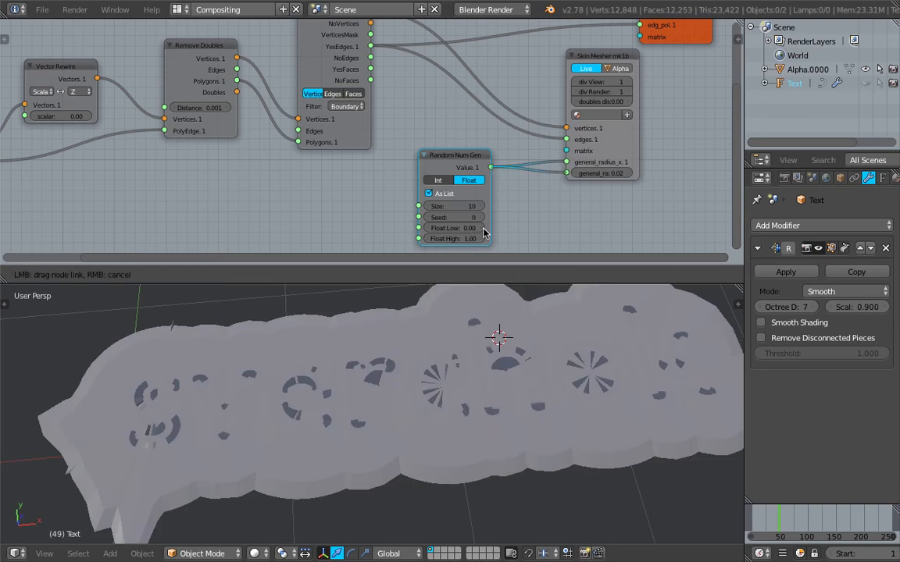
Set Random Num Gen's Size to 100 and its Float High to 0.20
{"action": "left_click", "coordinate": [468, 206]}
{"action": "type", "text": "1"}
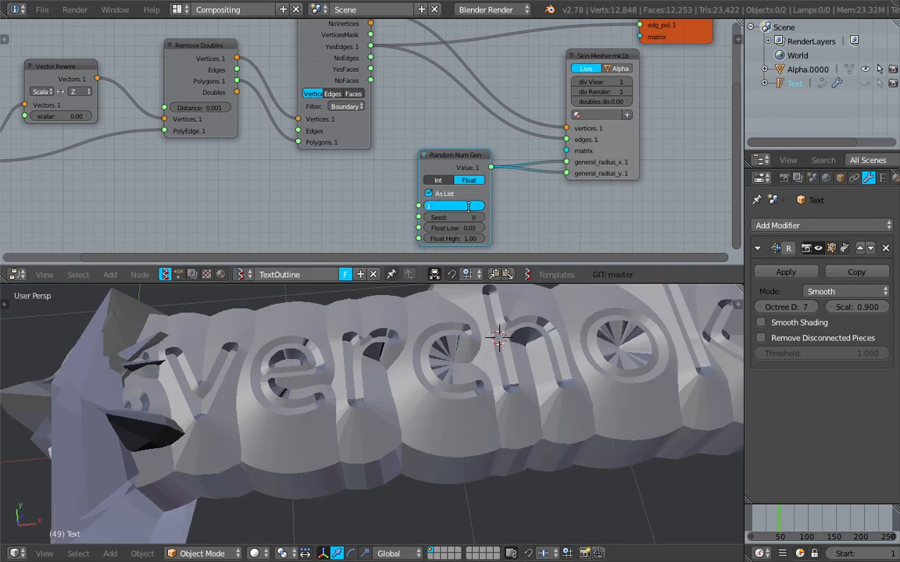
{"action": "type", "text": "00"}
{"action": "key", "text": "Return"}
{"action": "left_click", "coordinate": [464, 239]}
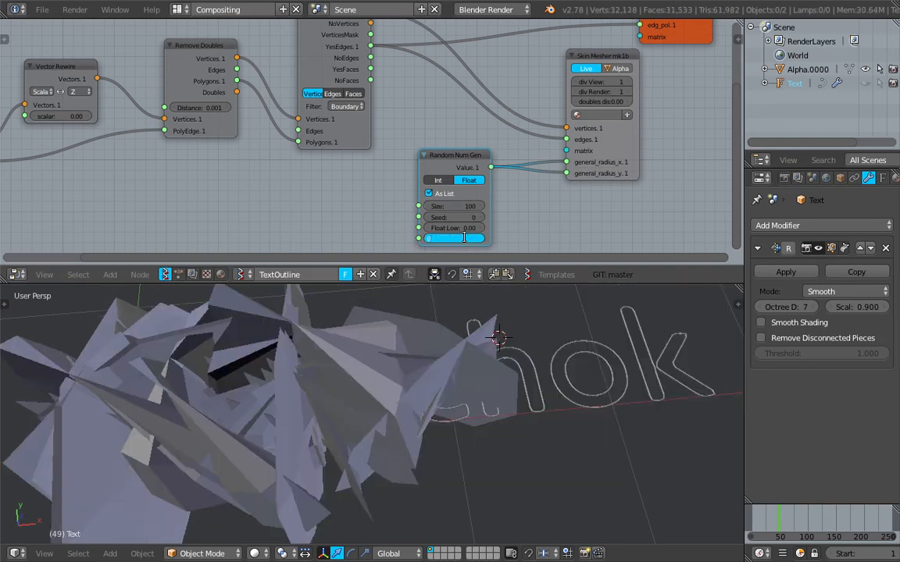
{"action": "type", "text": "0.2"}
{"action": "key", "text": "Return"}
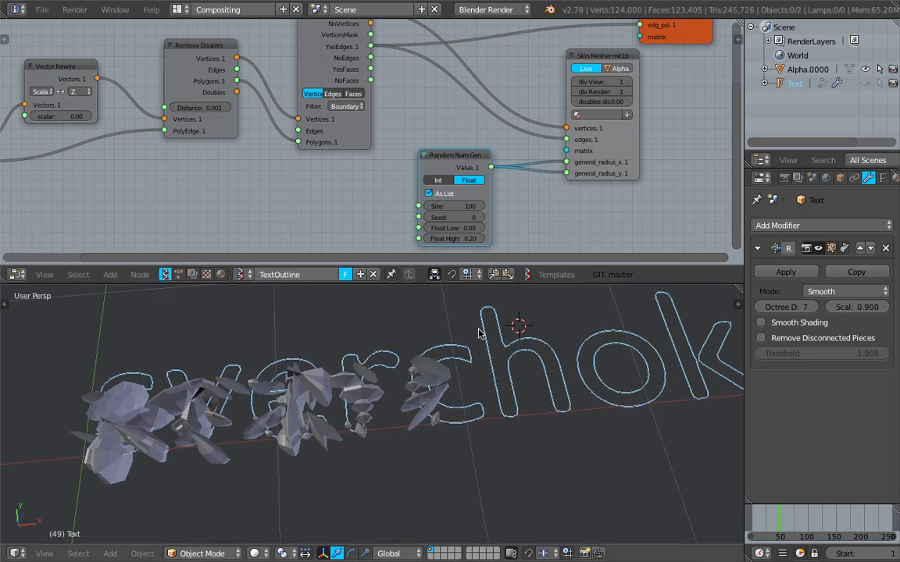
Set Random Num Gen's Float Low to 0.10 and inspect the thickened text outline
{"action": "key", "text": "ctrl+s"}
{"action": "left_click", "coordinate": [470, 231]}
{"action": "scroll", "coordinate": [482, 236], "scroll_direction": "up", "scroll_amount": 3}
{"action": "middle_click_drag", "start_coordinate": [488, 233], "coordinate": [492, 188]}
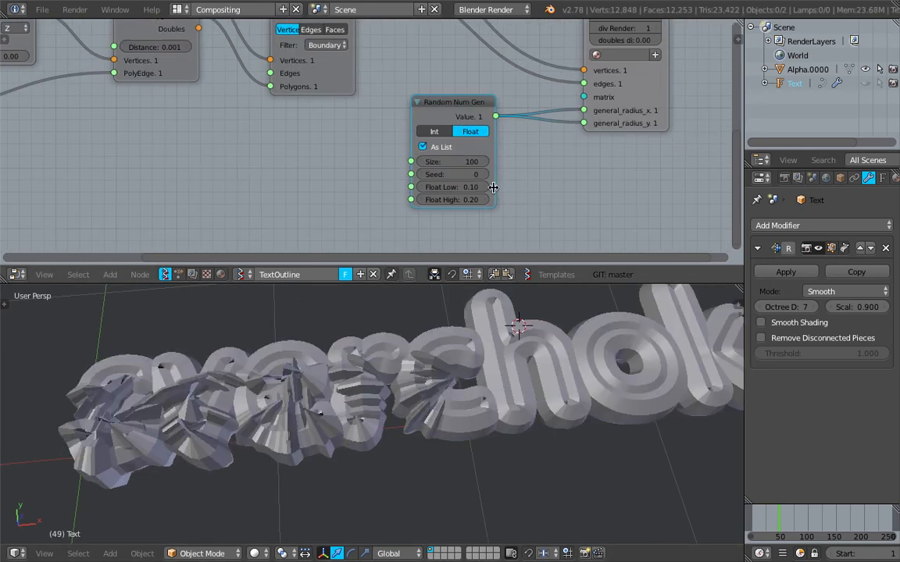
{"action": "middle_click_drag", "start_coordinate": [487, 390], "coordinate": [496, 351]}
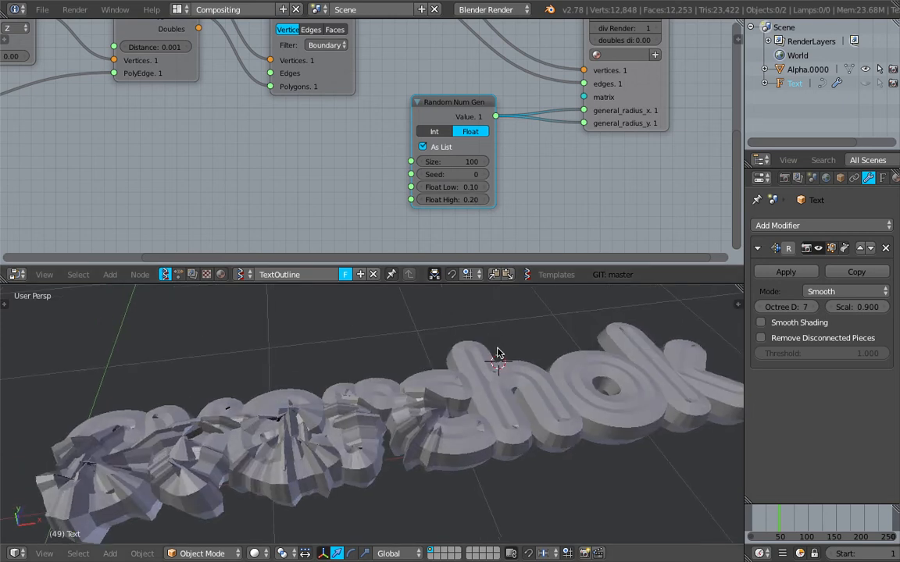
Set Random Num Gen's Seed to 18, Float Low to 0.01, Float High to 0.11 and Size to 500
{"action": "mouse_move", "coordinate": [477, 191]}
{"action": "left_mouse_down"}
{"action": "mouse_move", "coordinate": [476, 200]}
{"action": "mouse_move", "coordinate": [442, 200]}
{"action": "mouse_move", "coordinate": [472, 200]}
{"action": "mouse_move", "coordinate": [463, 200]}
{"action": "mouse_move", "coordinate": [455, 173]}
{"action": "mouse_move", "coordinate": [484, 173]}
{"action": "left_mouse_up"}
{"action": "scroll", "coordinate": [489, 428], "scroll_direction": "up", "scroll_amount": 3}
{"action": "left_click", "coordinate": [453, 161]}
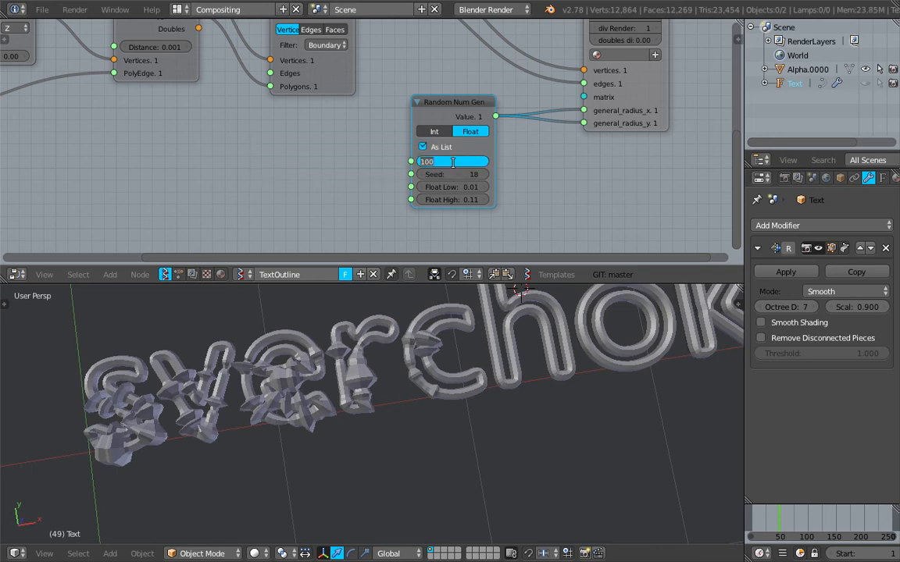
{"action": "type", "text": "500"}
{"action": "key", "text": "Return"}
{"action": "scroll", "coordinate": [476, 358], "scroll_direction": "down", "scroll_amount": 2}
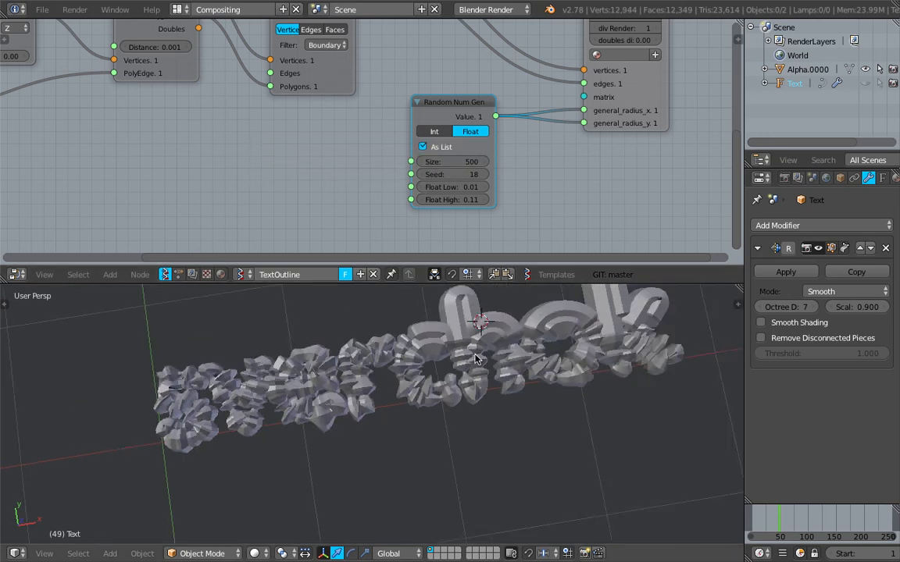
{"action": "middle_click_drag", "start_coordinate": [476, 358], "coordinate": [425, 392]}
{"action": "key", "text": "ctrl+s"}
{"action": "left_click", "coordinate": [442, 391]}
{"action": "scroll", "coordinate": [442, 395], "scroll_direction": "up", "scroll_amount": 3}
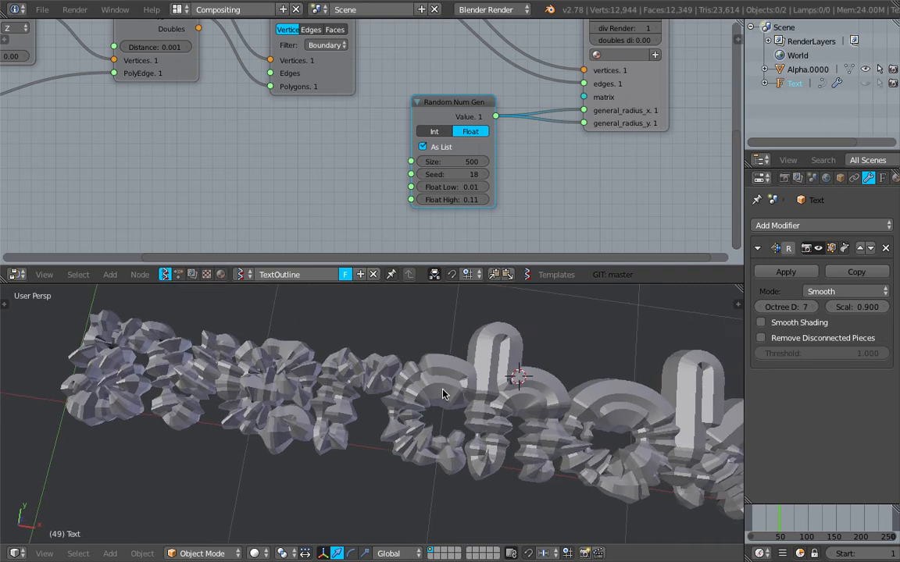
Set Random Num Gen's Float High to 0.03
{"action": "scroll", "coordinate": [475, 210], "scroll_direction": "up", "scroll_amount": 1}
{"action": "left_click", "coordinate": [474, 206]}
{"action": "type", "text": "0."}
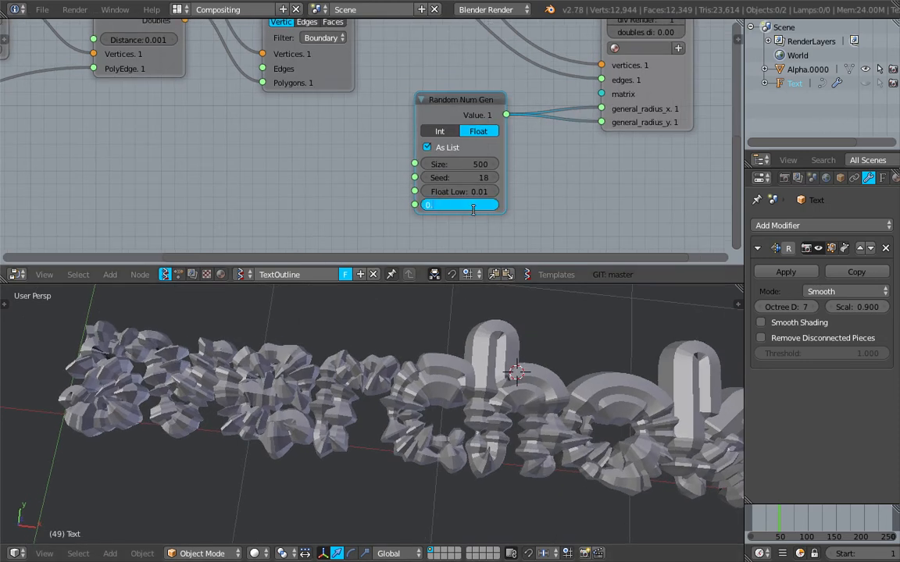
{"action": "type", "text": "03"}
{"action": "key", "text": "Return"}
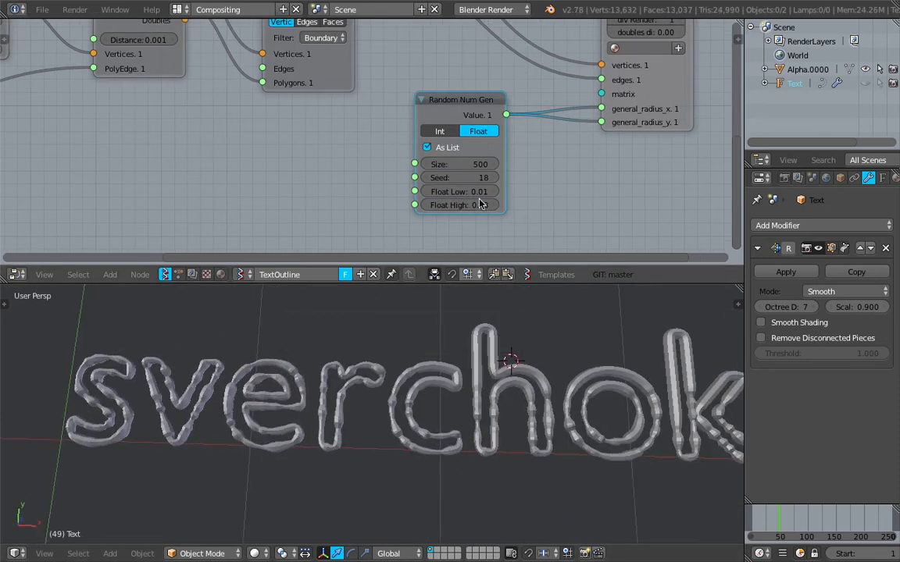
Try other Size values on Random Num Gen, starting with 1000 and lowering it to 843
{"action": "left_click", "coordinate": [470, 165]}
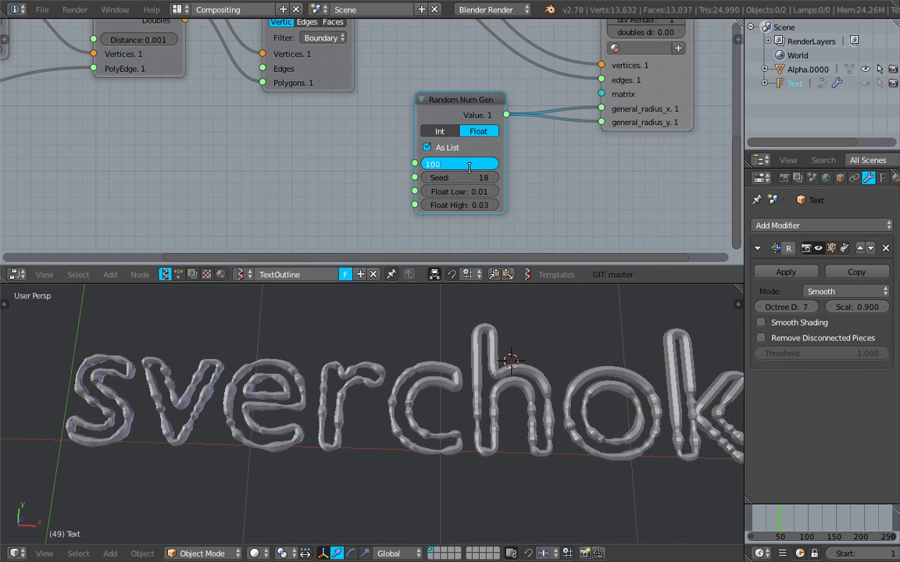
{"action": "type", "text": "1000"}
{"action": "key", "text": "Return"}
{"action": "left_click", "coordinate": [442, 164]}
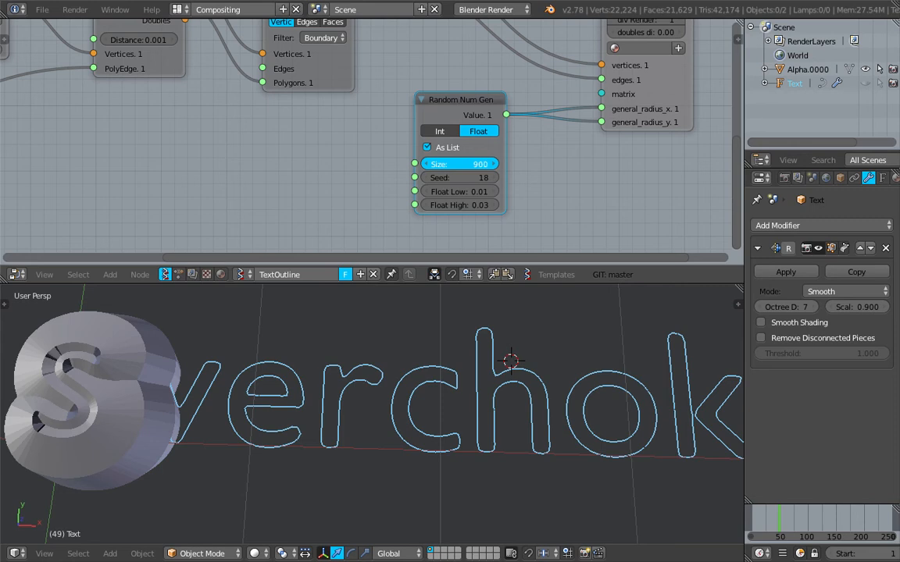
{"action": "left_click_drag", "start_coordinate": [442, 164], "coordinate": [423, 164]}
{"action": "left_click_drag", "start_coordinate": [458, 105], "coordinate": [480, 104]}
Add a List Length node between the Mesh filter and Random Num Gen nodes
{"action": "middle_click_drag", "start_coordinate": [422, 97], "coordinate": [414, 129]}
{"action": "scroll", "coordinate": [414, 128], "scroll_direction": "down", "scroll_amount": 2}
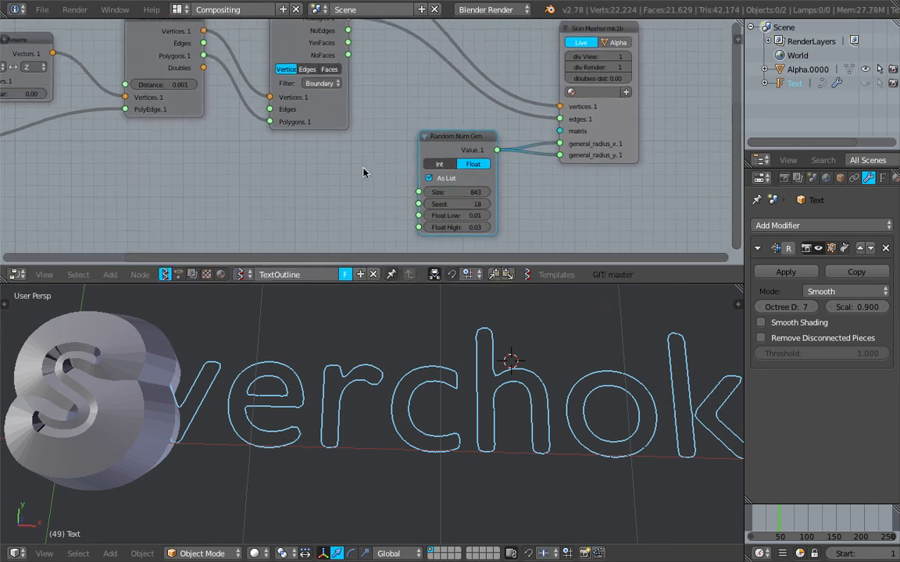
{"action": "middle_click_drag", "start_coordinate": [364, 169], "coordinate": [363, 208]}
{"action": "scroll", "coordinate": [336, 187], "scroll_direction": "down", "scroll_amount": 1}
{"action": "key", "text": "space"}
{"action": "type", "text": "lis"}
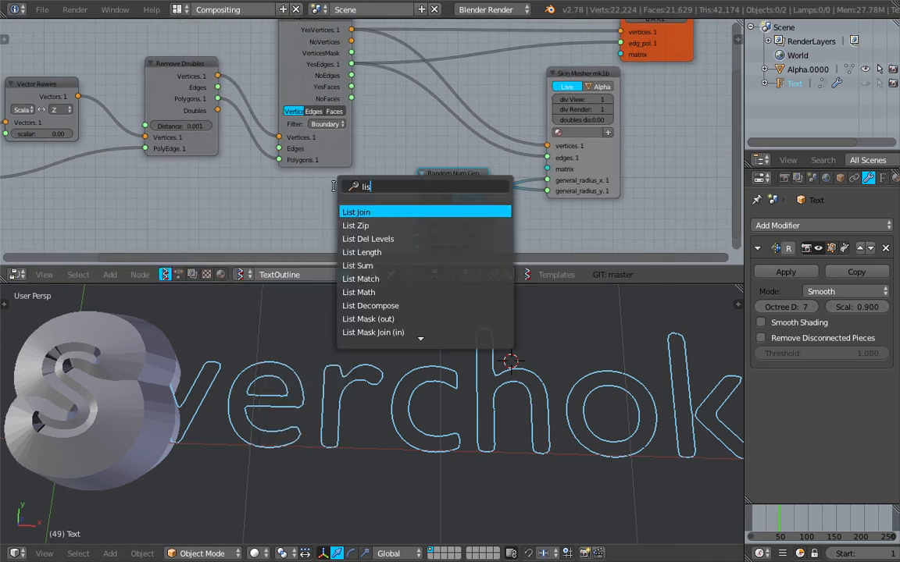
{"action": "type", "text": "t l"}
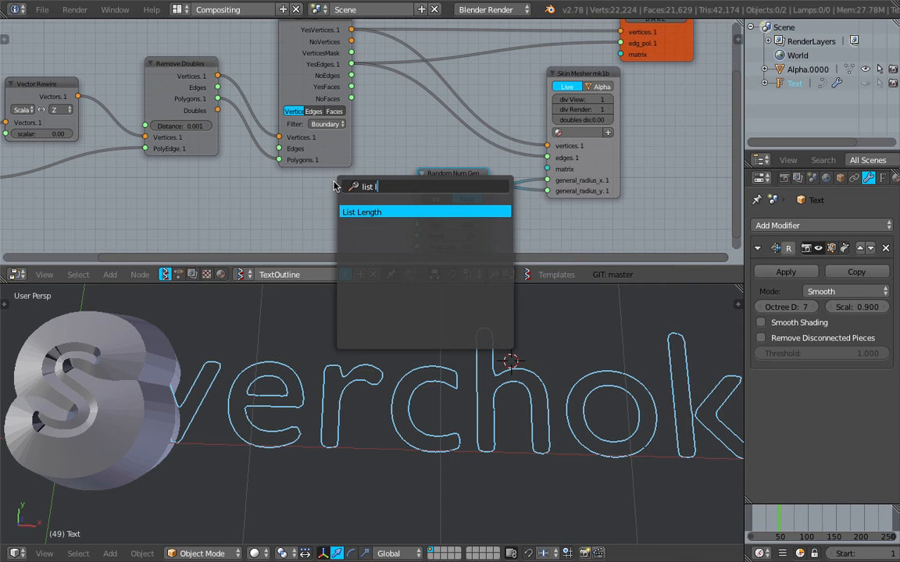
{"action": "key", "text": "Return"}
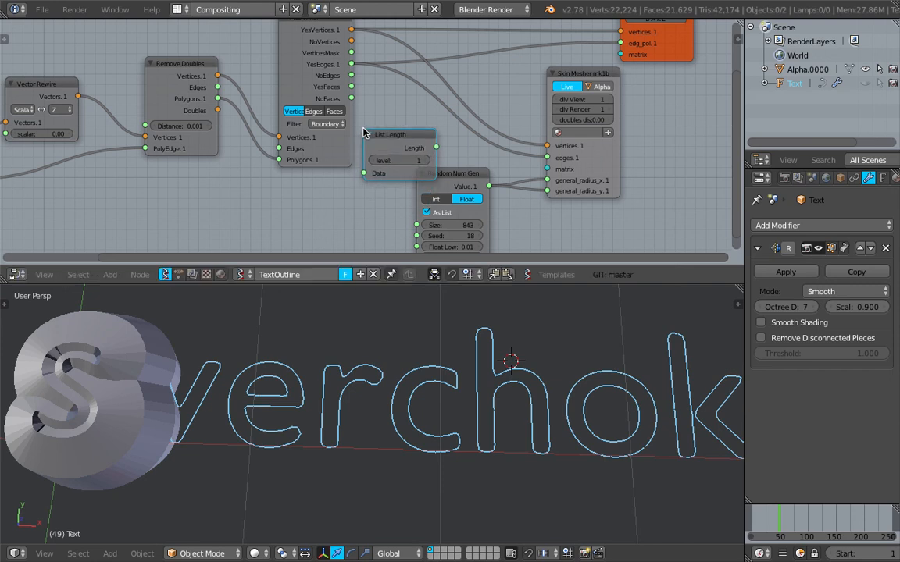
Link Mesh filter's YesVertices to List Length's Data input, and List Length's output to Random Num Gen's Size
{"action": "left_click_drag", "start_coordinate": [352, 30], "coordinate": [365, 173]}
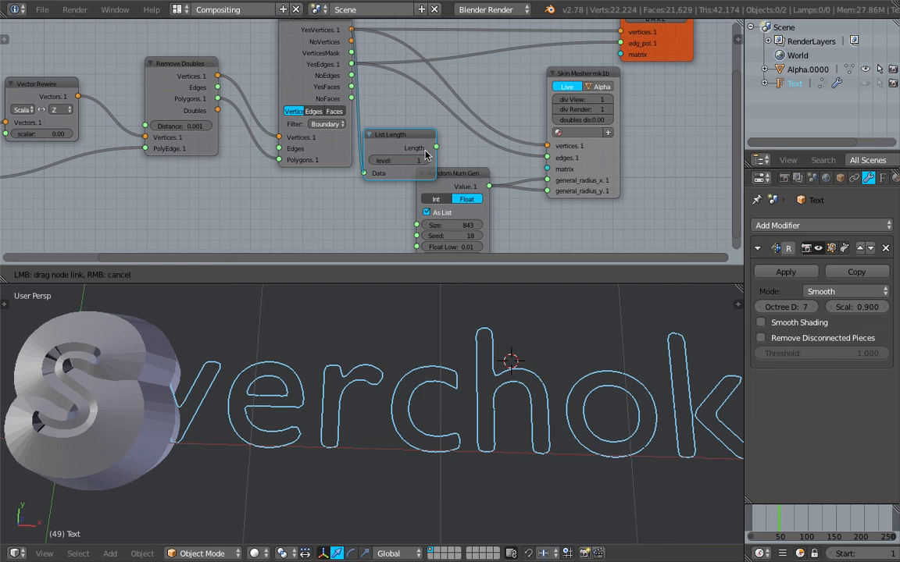
{"action": "left_click_drag", "start_coordinate": [435, 148], "coordinate": [416, 227]}
{"action": "scroll", "coordinate": [459, 300], "scroll_direction": "down", "scroll_amount": 1}
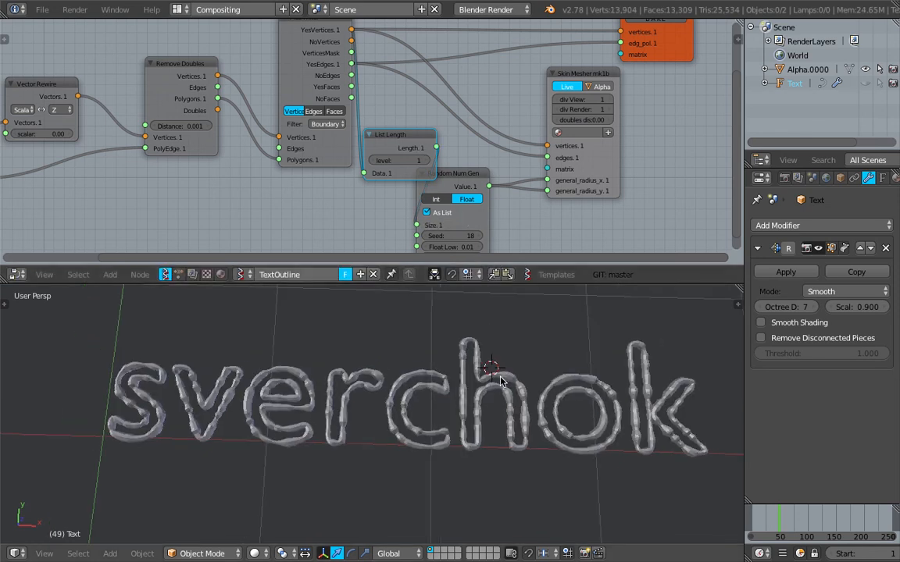
{"action": "scroll", "coordinate": [495, 402], "scroll_direction": "up", "scroll_amount": 3}
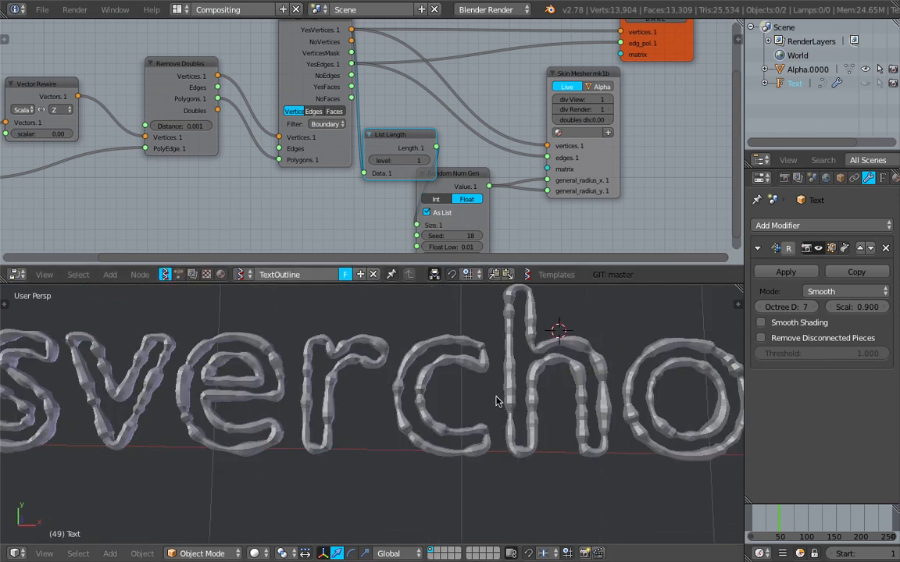
Shift the Skin Mesher node slightly away from Random Num Gen and select the skinned text mesh Alpha.0000
{"action": "left_click_drag", "start_coordinate": [584, 77], "coordinate": [603, 88]}
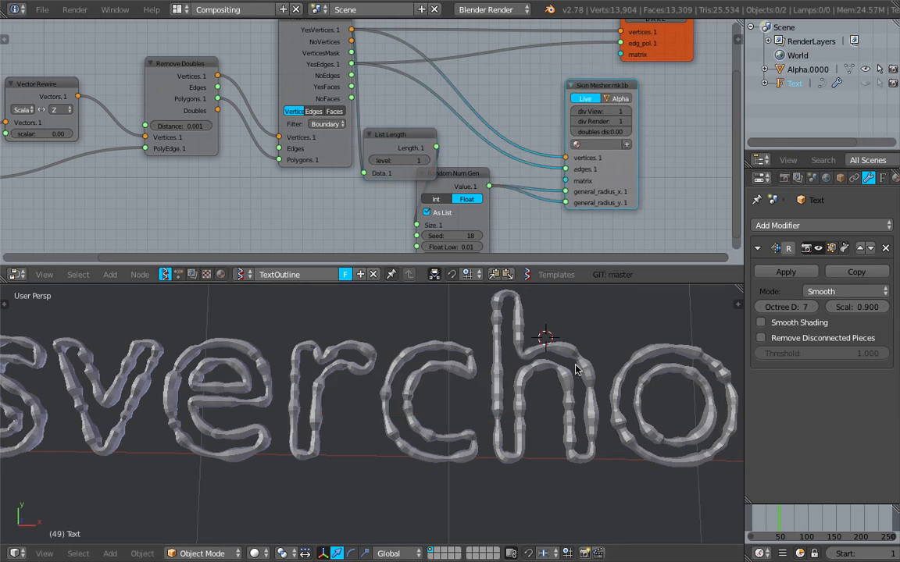
{"action": "scroll", "coordinate": [577, 367], "scroll_direction": "down", "scroll_amount": 4}
{"action": "middle_click_drag", "start_coordinate": [457, 402], "coordinate": [461, 367]}
{"action": "scroll", "coordinate": [496, 393], "scroll_direction": "up", "scroll_amount": 3}
{"action": "right_click", "coordinate": [464, 407]}
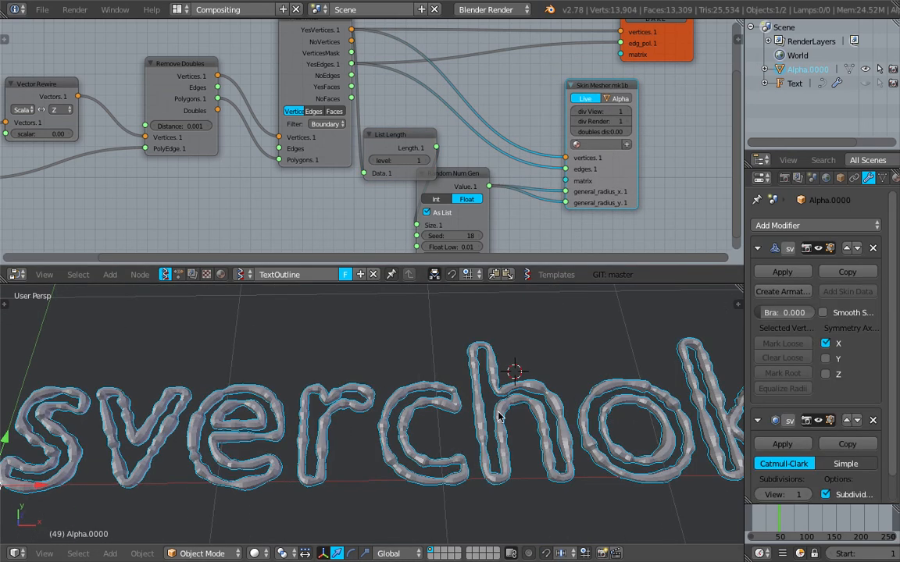
{"action": "scroll", "coordinate": [484, 411], "scroll_direction": "up", "scroll_amount": 4}
{"action": "scroll", "coordinate": [404, 425], "scroll_direction": "down", "scroll_amount": 6}
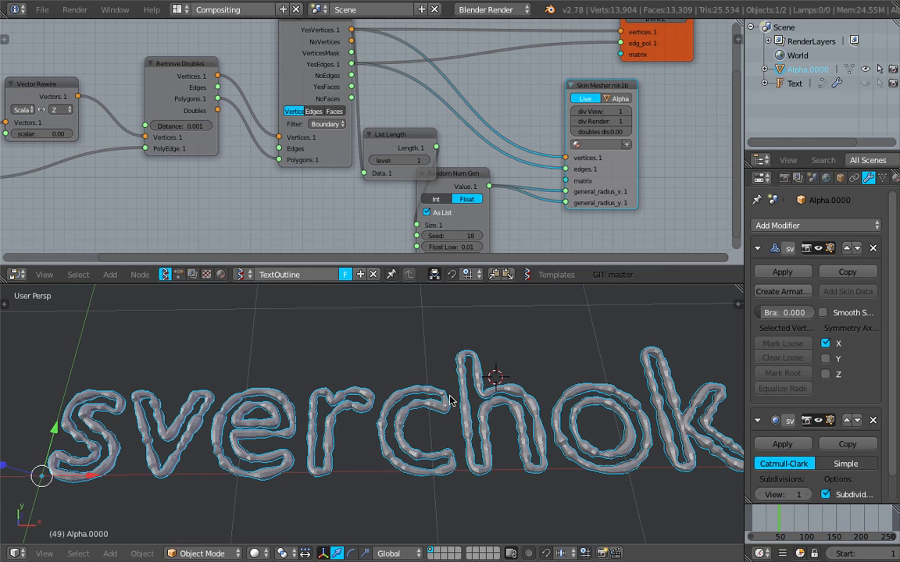
{"action": "key", "text": "a"}
{"action": "scroll", "coordinate": [421, 422], "scroll_direction": "down", "scroll_amount": 3}
{"action": "key", "text": "a"}
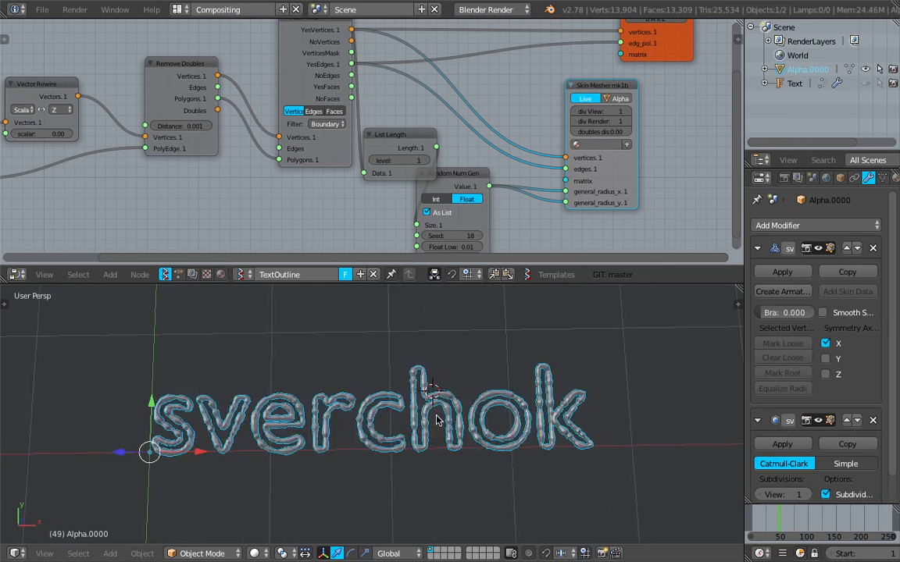
Try to apply smooth shading to the Alpha.0000 mesh through the operator search
{"action": "key", "text": "space"}
{"action": "type", "text": "smoo"}
{"action": "key", "text": "Return"}
{"action": "scroll", "coordinate": [434, 415], "scroll_direction": "up", "scroll_amount": 3}
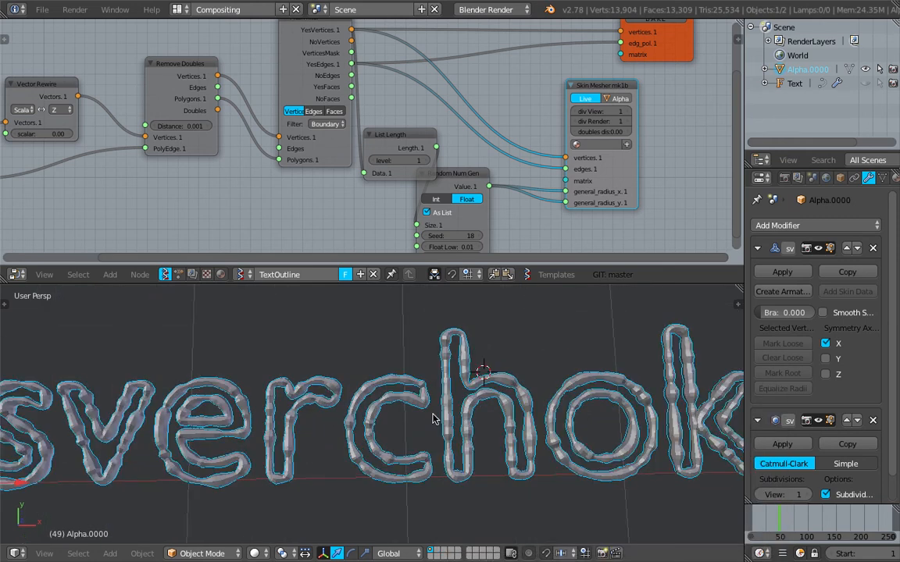
{"action": "scroll", "coordinate": [611, 373], "scroll_direction": "down", "scroll_amount": 2}
{"action": "middle_click_drag", "start_coordinate": [625, 225], "coordinate": [571, 209]}
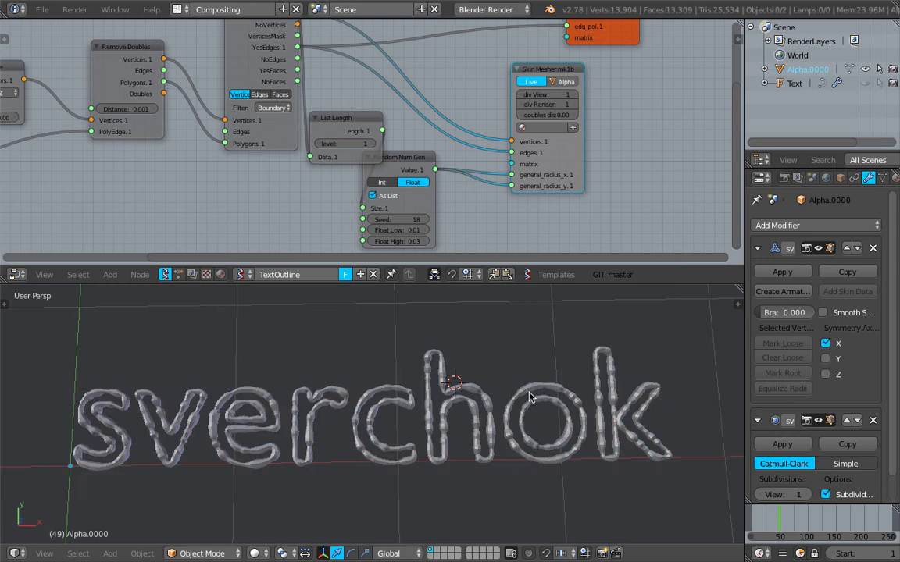
Enable Smooth Shading in the Skin modifier of Alpha.0000 and deselect the mesh
{"action": "left_click", "coordinate": [851, 179]}
{"action": "left_click", "coordinate": [868, 178]}
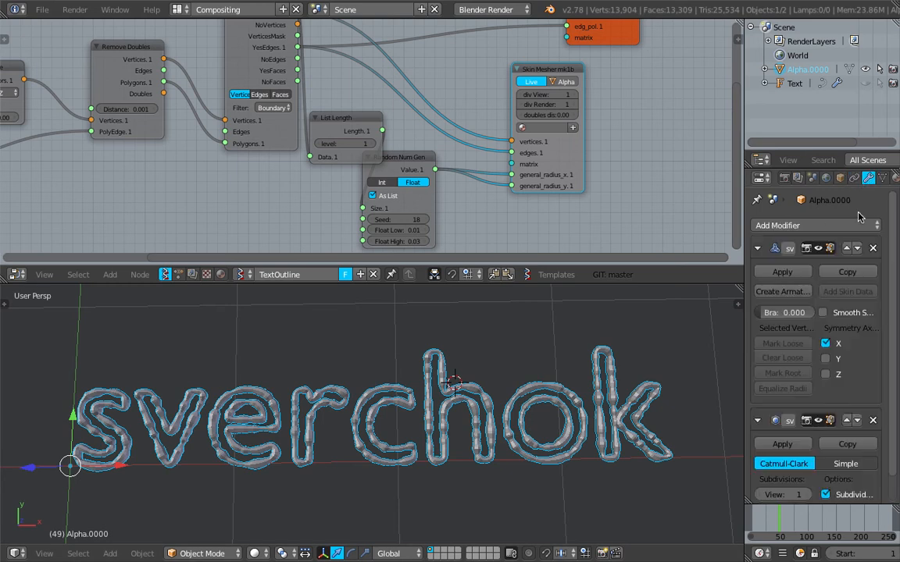
{"action": "left_click", "coordinate": [835, 312]}
{"action": "scroll", "coordinate": [512, 426], "scroll_direction": "up", "scroll_amount": 2}
{"action": "key", "text": "a"}
{"action": "scroll", "coordinate": [504, 418], "scroll_direction": "down", "scroll_amount": 5}
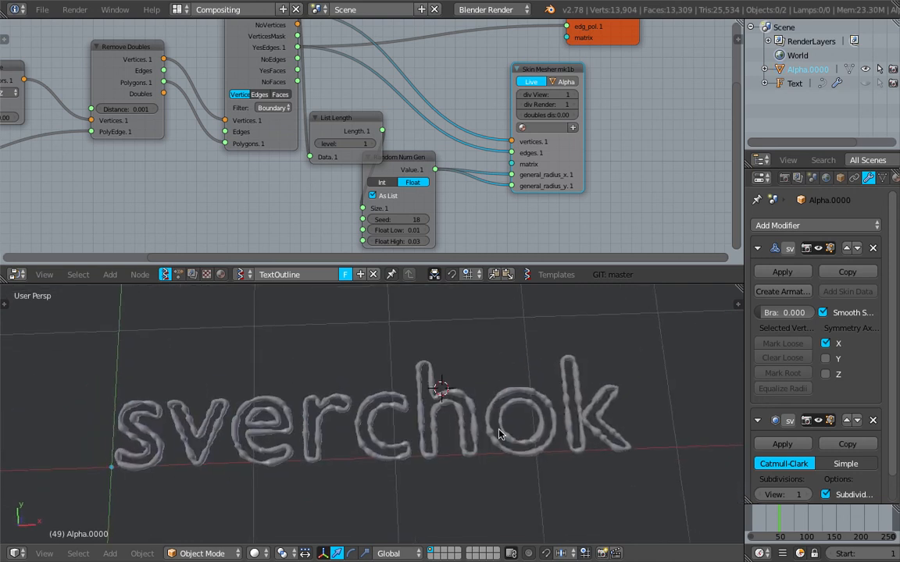
Turn on Matcap shading for the 3D view and choose the multicoloured blue, pink and green normal matcap
{"action": "key", "text": "n"}
{"action": "scroll", "coordinate": [689, 463], "scroll_direction": "down", "scroll_amount": 12}
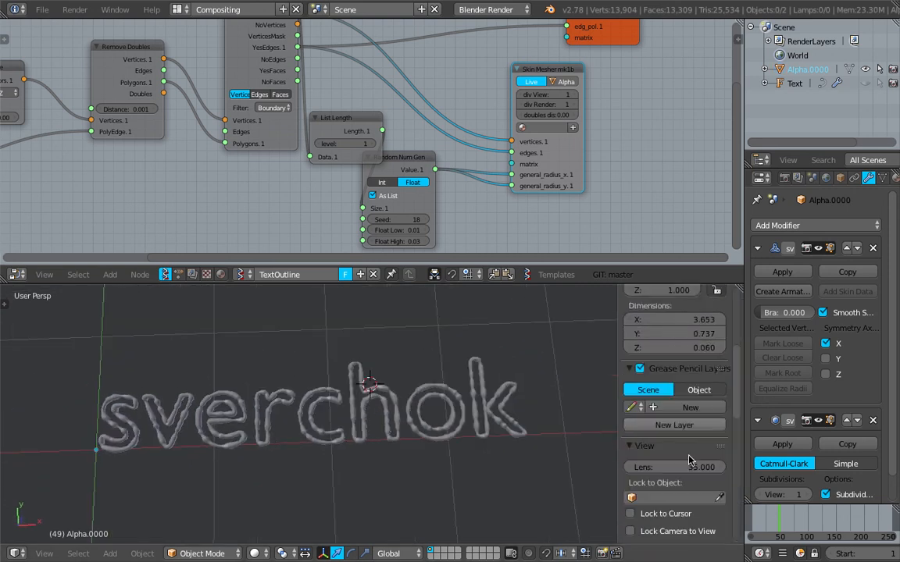
{"action": "scroll", "coordinate": [688, 462], "scroll_direction": "down", "scroll_amount": 6}
{"action": "left_click", "coordinate": [631, 418]}
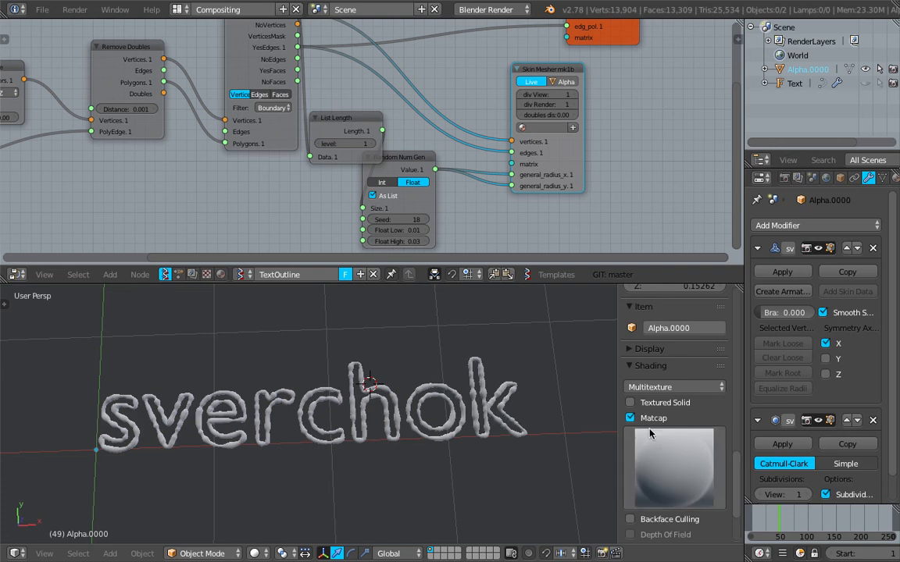
{"action": "left_click", "coordinate": [668, 488]}
{"action": "left_click", "coordinate": [555, 346]}
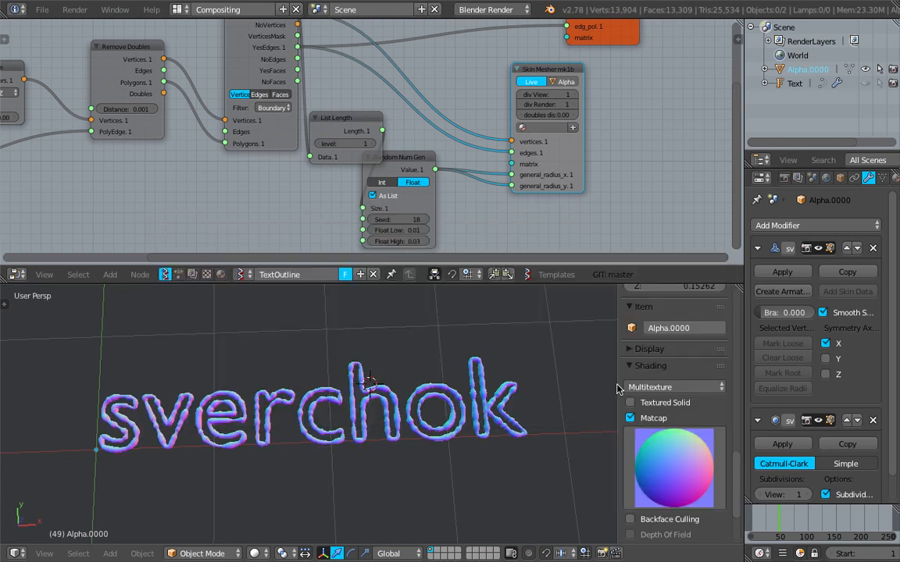
{"action": "scroll", "coordinate": [511, 410], "scroll_direction": "up", "scroll_amount": 3}
{"action": "scroll", "coordinate": [511, 410], "scroll_direction": "down", "scroll_amount": 2}
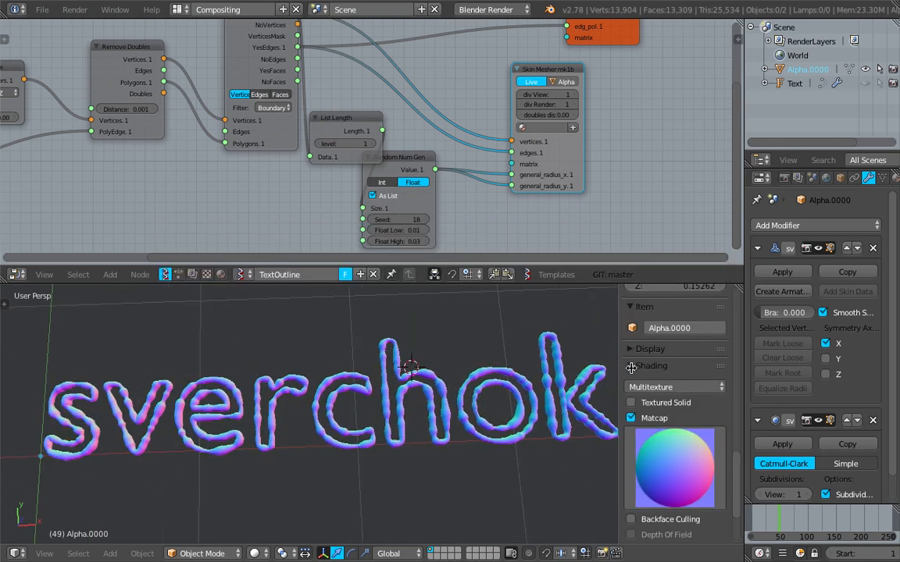
{"action": "key", "text": "n"}
Move the Objects in and Vector Rewire nodes farther from Remove Doubles to spread out the node tree
{"action": "scroll", "coordinate": [557, 392], "scroll_direction": "down", "scroll_amount": 2}
{"action": "middle_click_drag", "start_coordinate": [557, 392], "coordinate": [564, 386]}
{"action": "scroll", "coordinate": [486, 161], "scroll_direction": "down", "scroll_amount": 3}
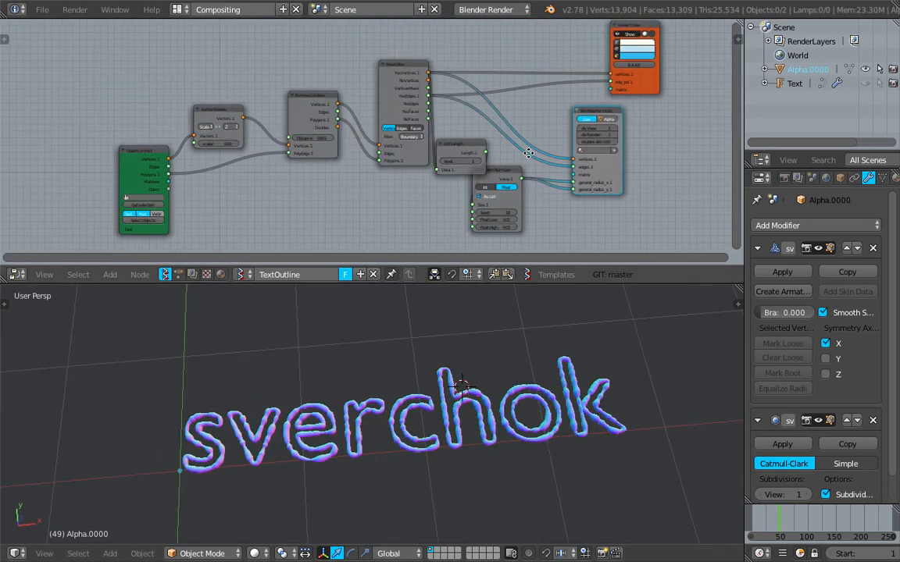
{"action": "scroll", "coordinate": [486, 161], "scroll_direction": "up", "scroll_amount": 2}
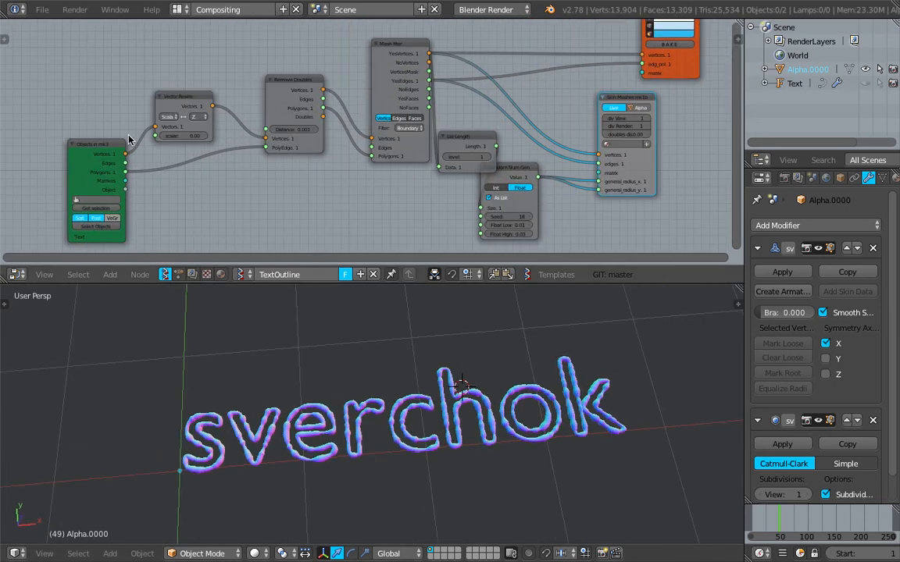
{"action": "left_click_drag", "start_coordinate": [92, 143], "coordinate": [54, 131]}
{"action": "left_click_drag", "start_coordinate": [173, 96], "coordinate": [124, 84]}
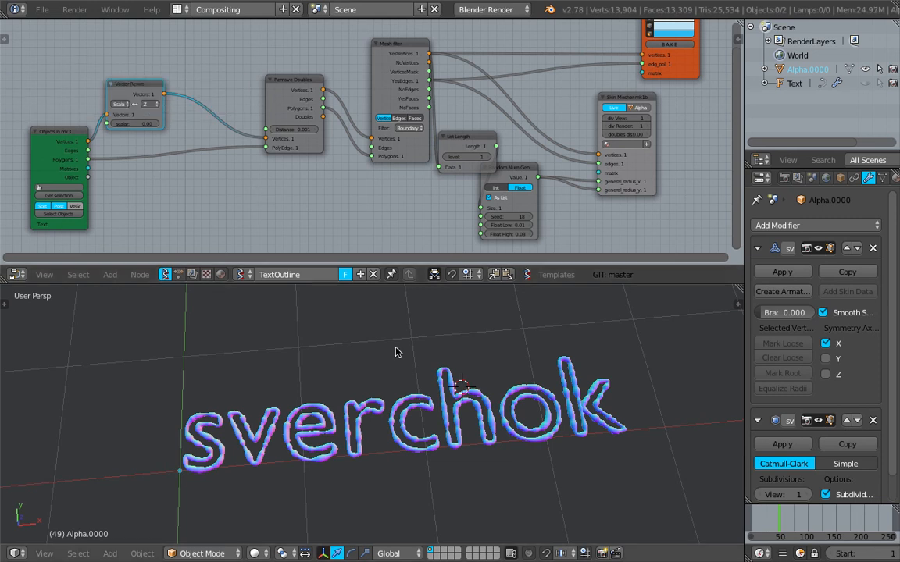
Select the Text object, place the 3D cursor beyond the letter k, and nudge Mesh filter away from List Length
{"action": "left_click", "coordinate": [793, 83]}
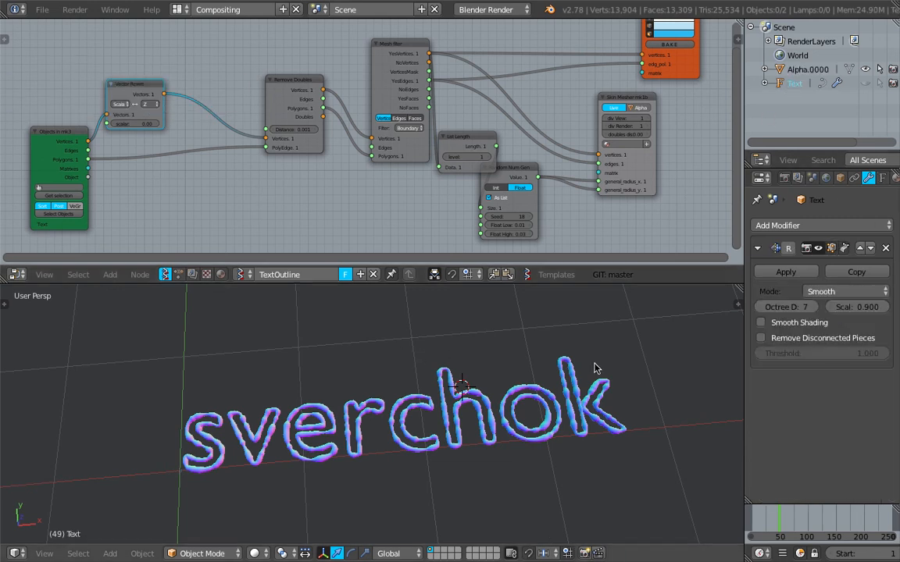
{"action": "left_click", "coordinate": [532, 328]}
{"action": "left_click", "coordinate": [655, 336]}
{"action": "scroll", "coordinate": [402, 356], "scroll_direction": "up", "scroll_amount": 2}
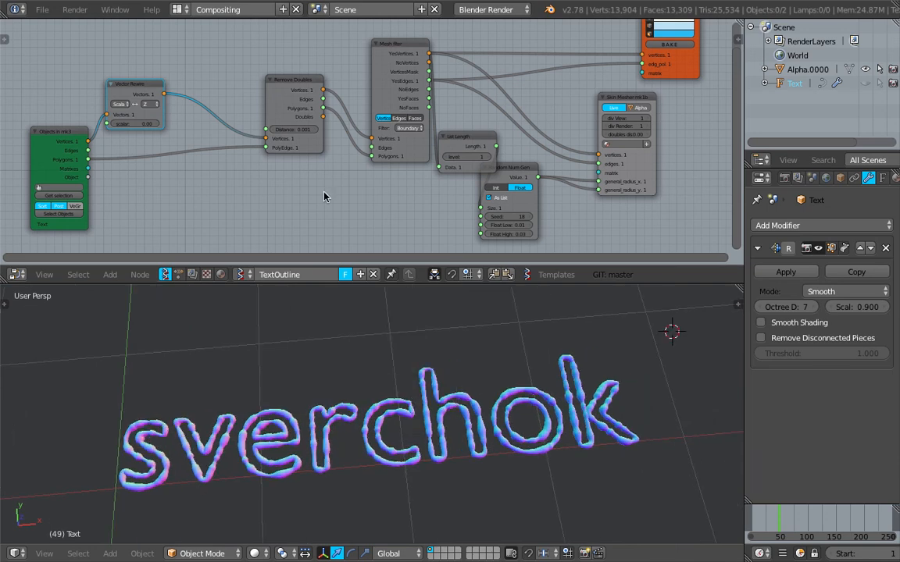
{"action": "left_click_drag", "start_coordinate": [397, 50], "coordinate": [385, 46]}
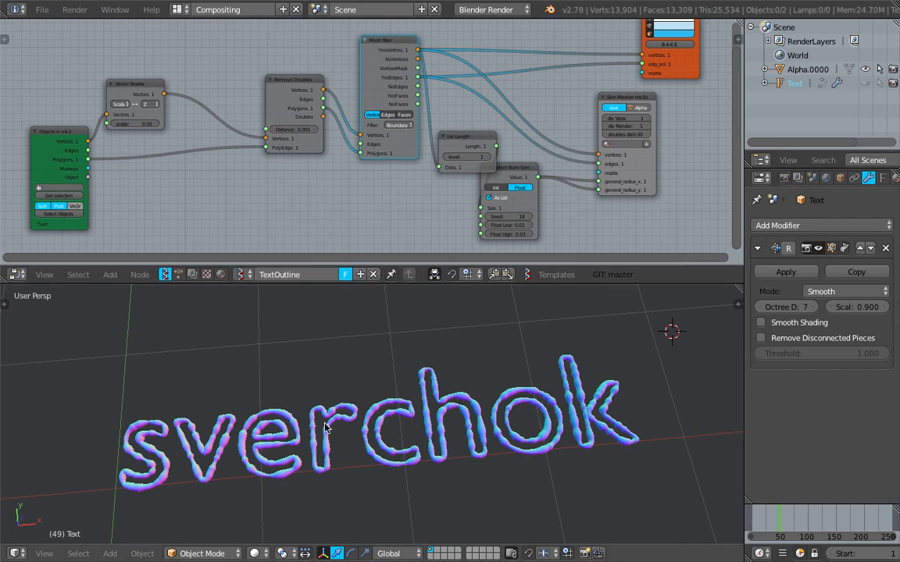
{"action": "scroll", "coordinate": [548, 404], "scroll_direction": "up", "scroll_amount": 3}
{"action": "scroll", "coordinate": [548, 404], "scroll_direction": "down", "scroll_amount": 3}
{"action": "middle_click_drag", "start_coordinate": [500, 442], "coordinate": [488, 432]}
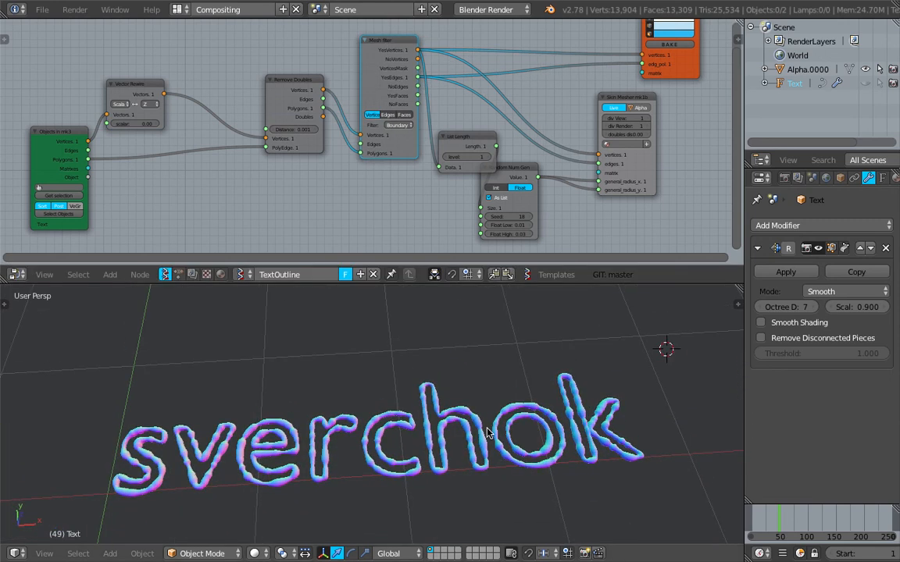
{"action": "middle_click_drag", "start_coordinate": [631, 325], "coordinate": [594, 339]}
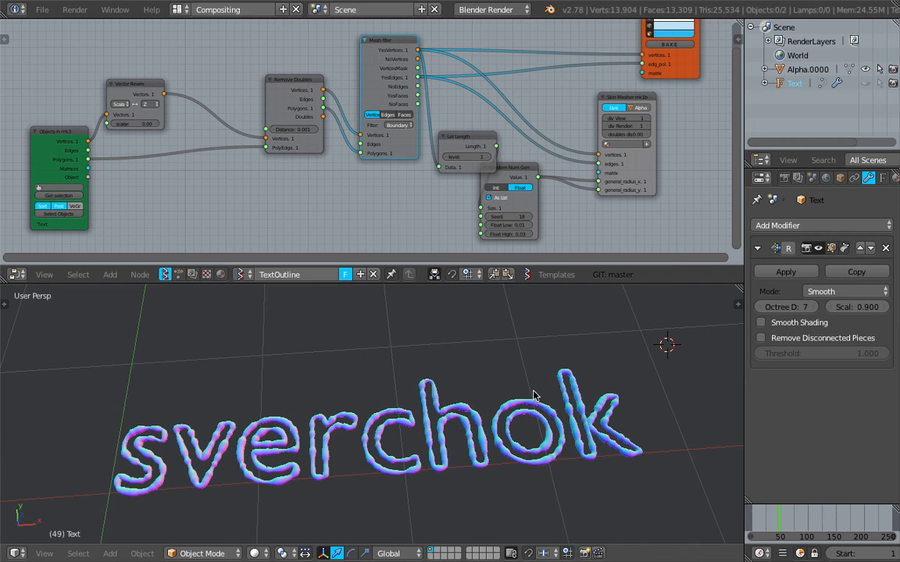
{"action": "key", "text": "z"}
{"action": "key", "text": "z"}
{"action": "key", "text": "Tab"}
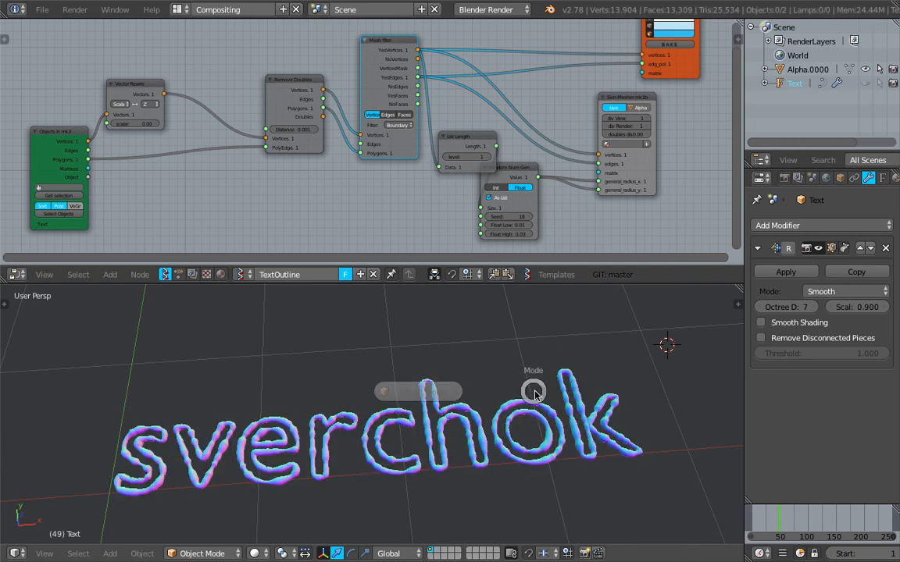
Save the project over the existing text outline .blend file
{"action": "scroll", "coordinate": [414, 195], "scroll_direction": "down", "scroll_amount": 2, "text": "ctrl"}
{"action": "key", "text": "ctrl+s"}
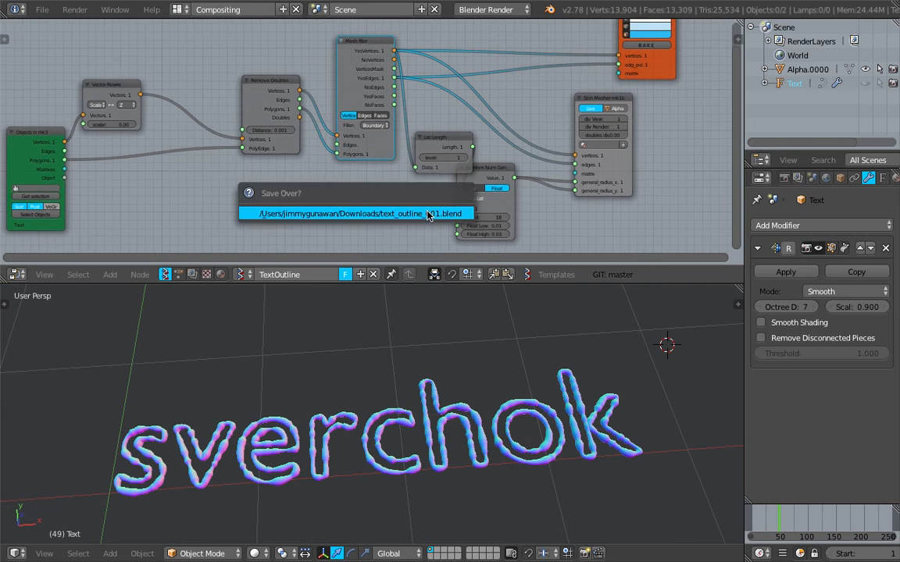
{"action": "left_click", "coordinate": [428, 213]}
Switch the node editor from Sverchok to Animation Nodes and create a new node tree
{"action": "scroll", "coordinate": [378, 211], "scroll_direction": "down", "scroll_amount": 2}
{"action": "middle_click_drag", "start_coordinate": [357, 212], "coordinate": [339, 194]}
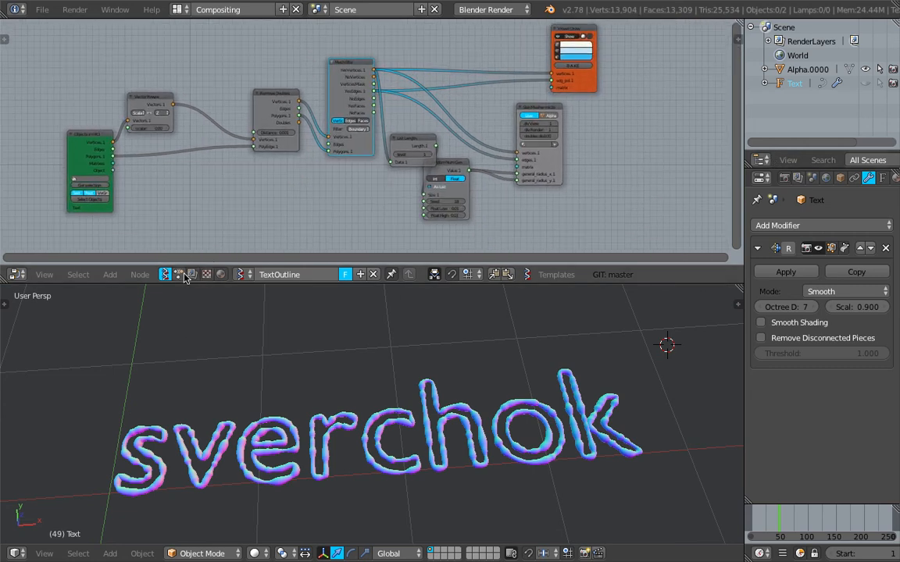
{"action": "middle_click_drag", "start_coordinate": [265, 204], "coordinate": [289, 210]}
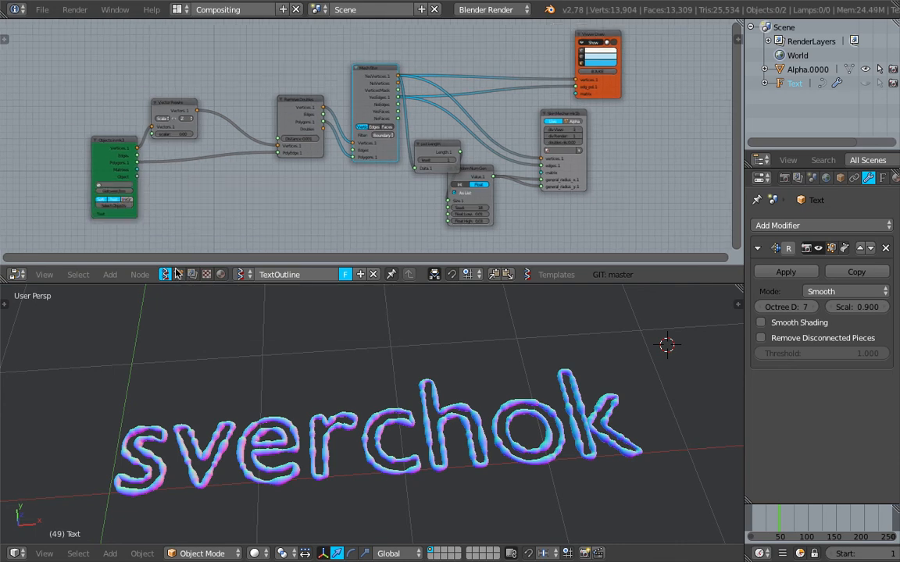
{"action": "left_click", "coordinate": [178, 274]}
{"action": "left_click", "coordinate": [279, 274]}
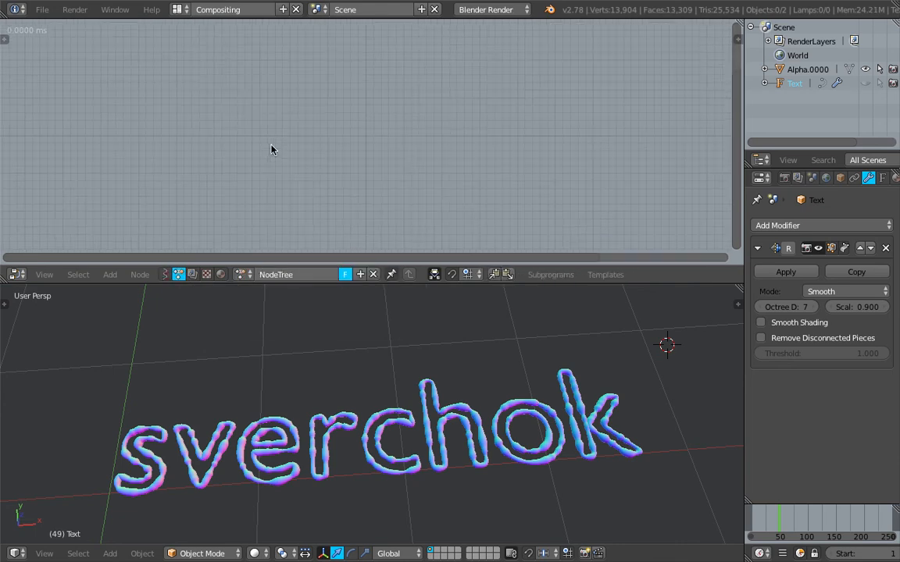
Add a Text Object Output node to the empty Animation Nodes tree
{"action": "key", "text": "shift+a"}
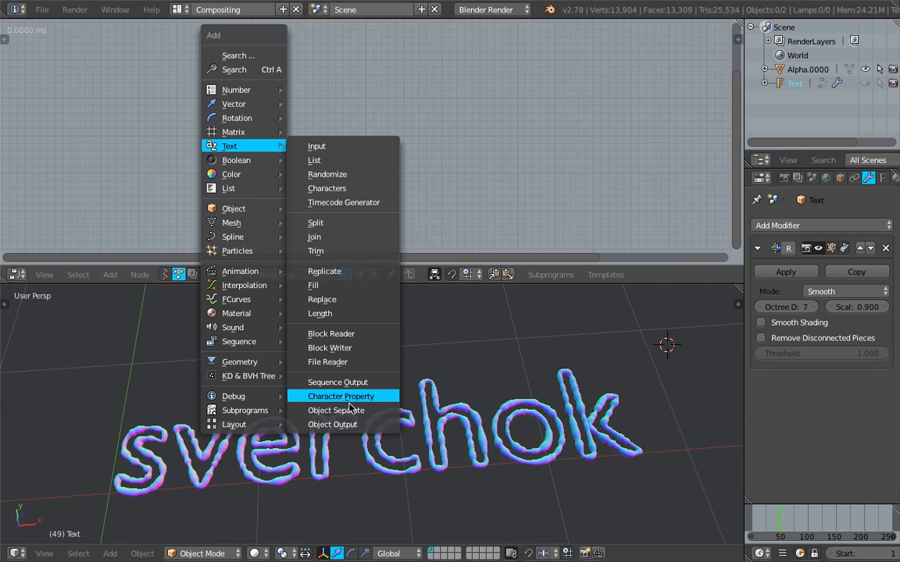
{"action": "left_click", "coordinate": [332, 424]}
{"action": "left_click", "coordinate": [320, 154]}
Assign the Text object to the Text Object Output node and enable its Text input
{"action": "scroll", "coordinate": [320, 154], "scroll_direction": "up", "scroll_amount": 1}
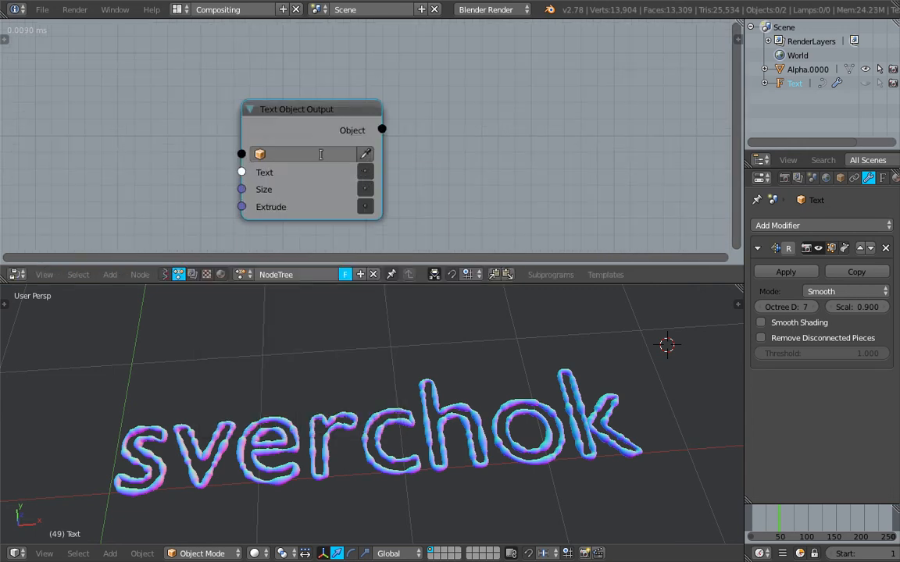
{"action": "left_click", "coordinate": [320, 154]}
{"action": "left_click", "coordinate": [320, 190]}
{"action": "left_click", "coordinate": [369, 174]}
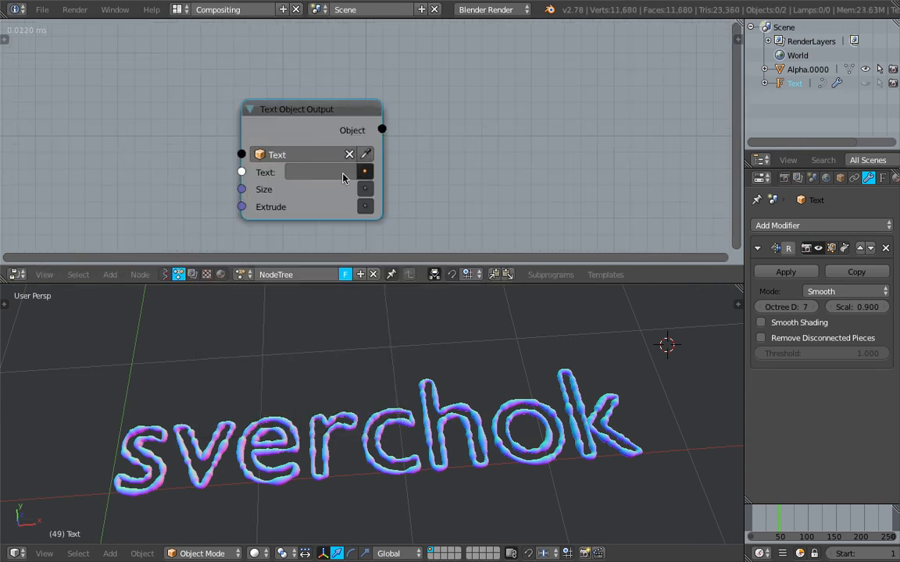
Set the Text value of the Text Object Output node to "snail"
{"action": "middle_click_drag", "start_coordinate": [297, 167], "coordinate": [337, 166]}
{"action": "left_click", "coordinate": [355, 177]}
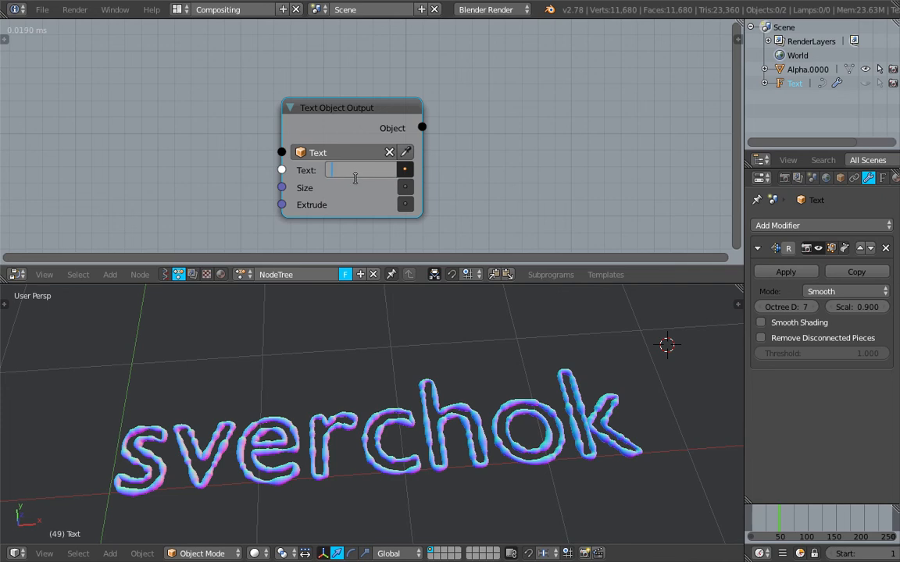
{"action": "type", "text": "snail"}
{"action": "key", "text": "Return"}
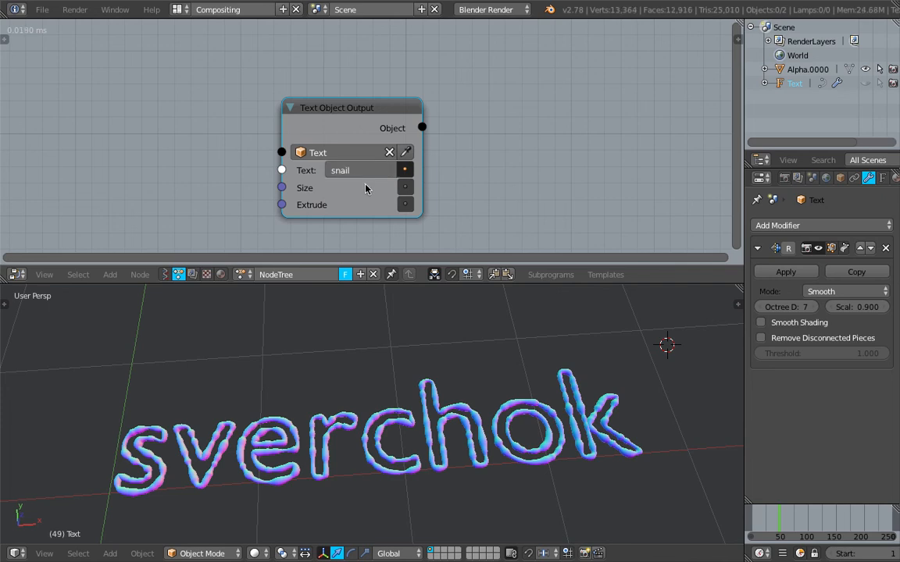
Move the timeline to frame 51 to regenerate the skinned outline from the new text
{"action": "left_click", "coordinate": [780, 521]}
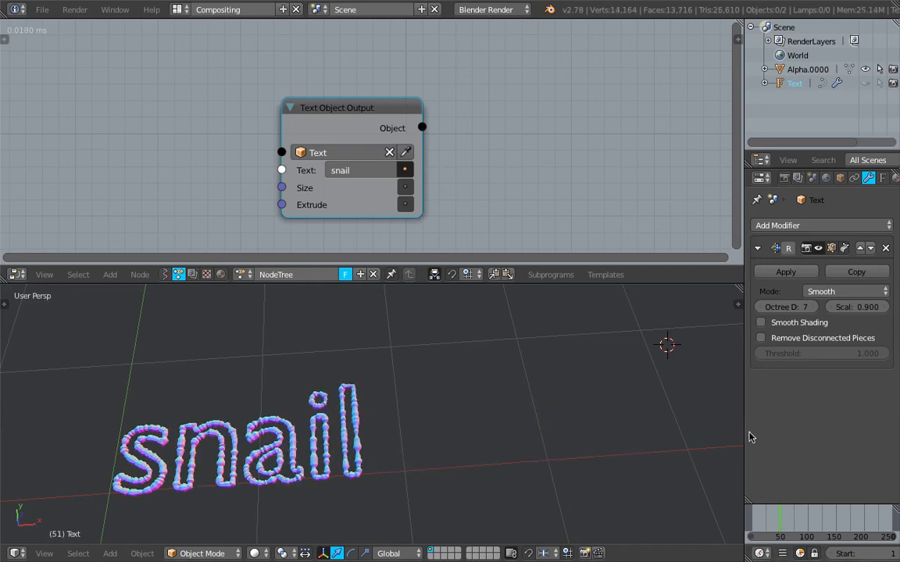
{"action": "mouse_move", "coordinate": [304, 465]}
{"action": "middle_mouse_down", "text": "shift"}
{"action": "mouse_move", "coordinate": [424, 437]}
{"action": "mouse_move", "coordinate": [416, 442]}
{"action": "mouse_move", "coordinate": [418, 467]}
{"action": "mouse_move", "coordinate": [484, 468]}
{"action": "mouse_move", "coordinate": [518, 447]}
{"action": "mouse_move", "coordinate": [510, 420]}
{"action": "mouse_move", "coordinate": [499, 440]}
{"action": "mouse_move", "coordinate": [526, 442]}
{"action": "middle_mouse_up", "text": "shift"}
{"action": "scroll", "coordinate": [414, 443], "scroll_direction": "up", "scroll_amount": 3}
{"action": "scroll", "coordinate": [415, 445], "scroll_direction": "up", "scroll_amount": 1}
{"action": "scroll", "coordinate": [450, 442], "scroll_direction": "down", "scroll_amount": 2}
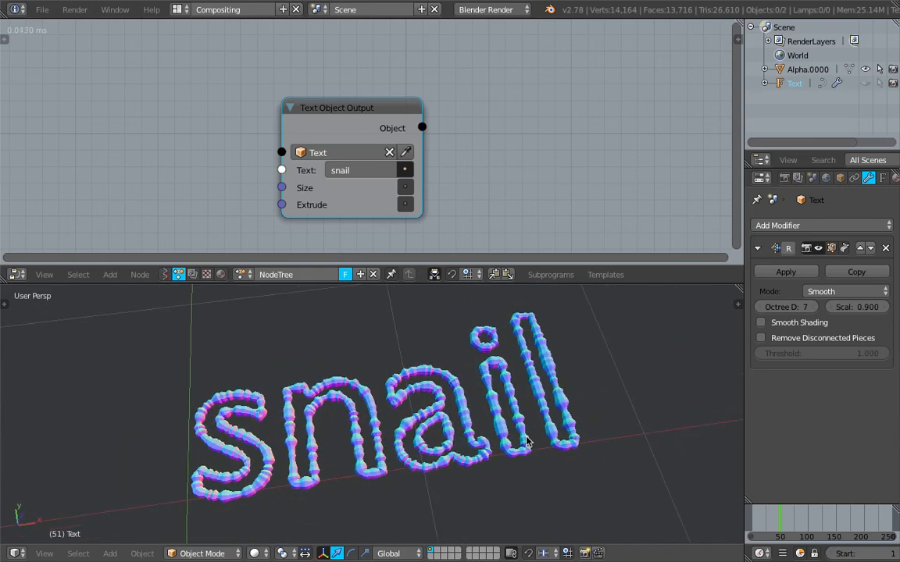